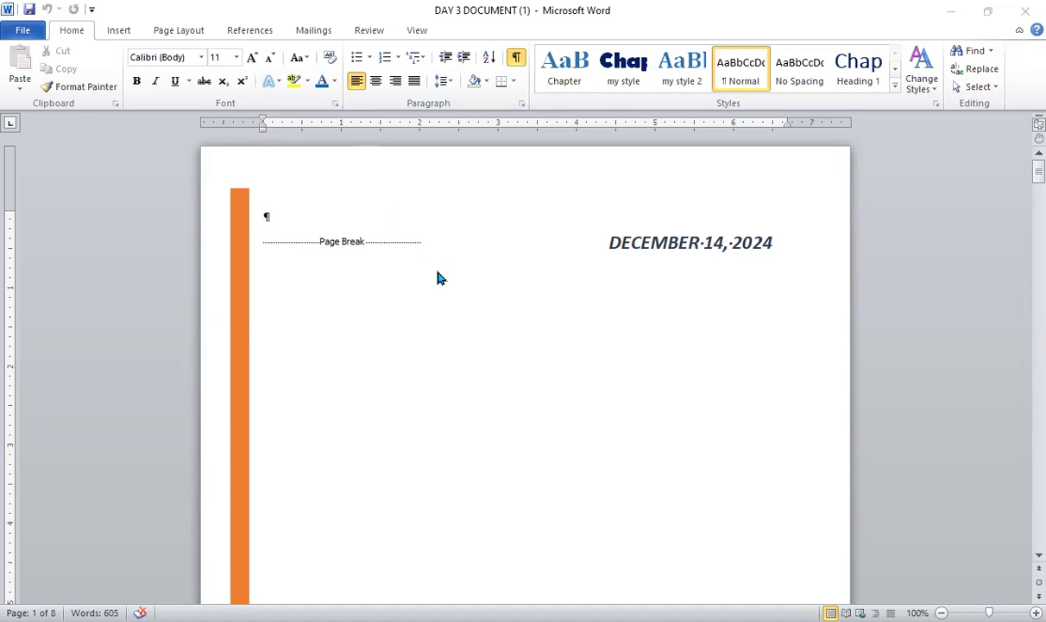
- Review the finished sample's front matter: cover page, Contents, List of Figures and List of Tables
scroll(439, 278, down, 15)
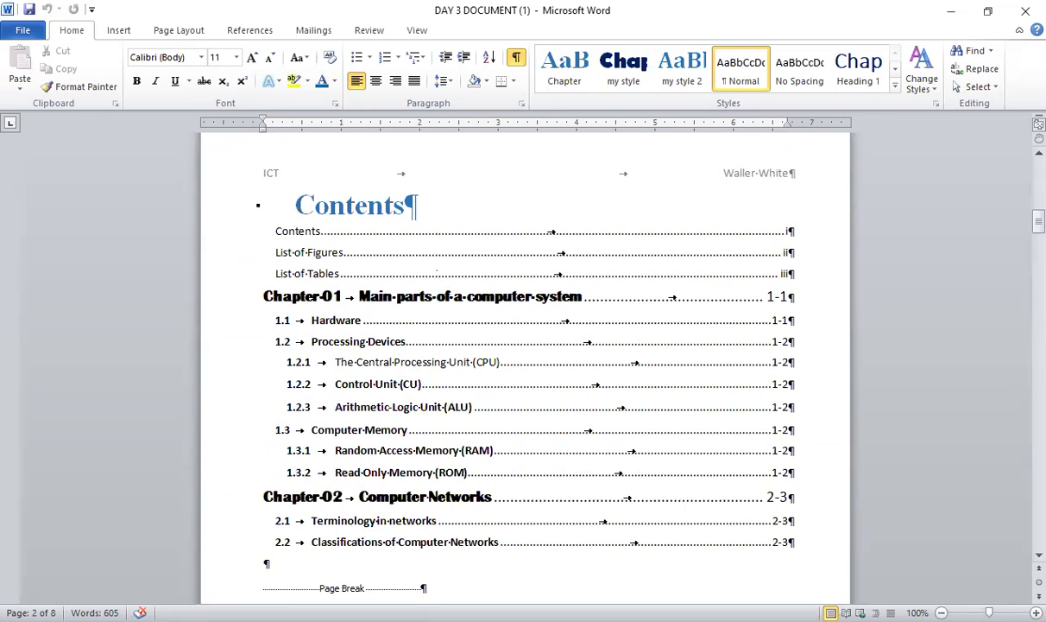
scroll(436, 273, down, 18)
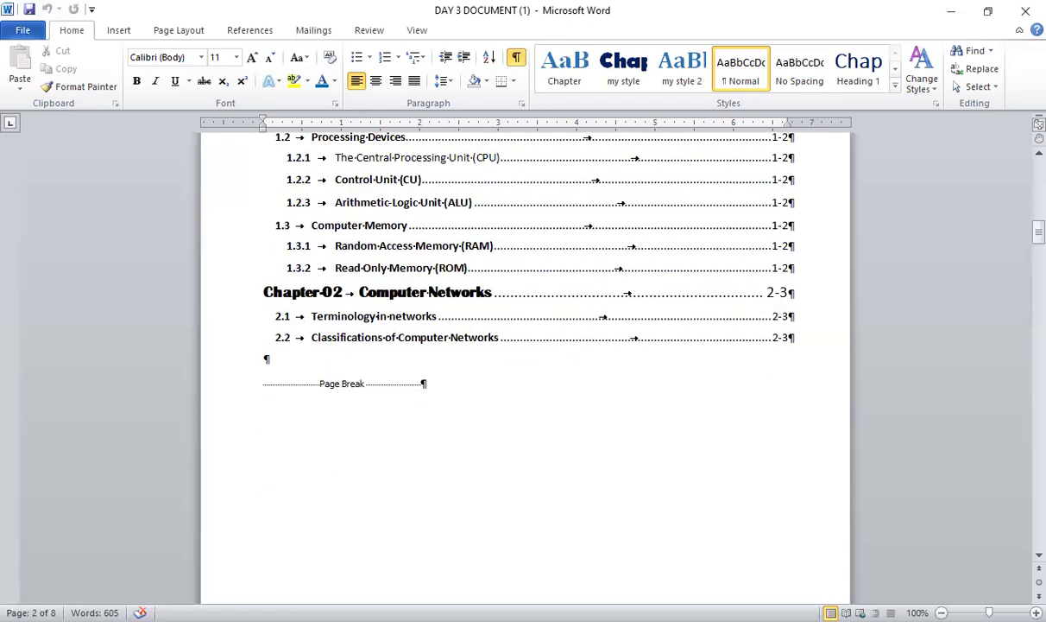
scroll(437, 273, down, 1)
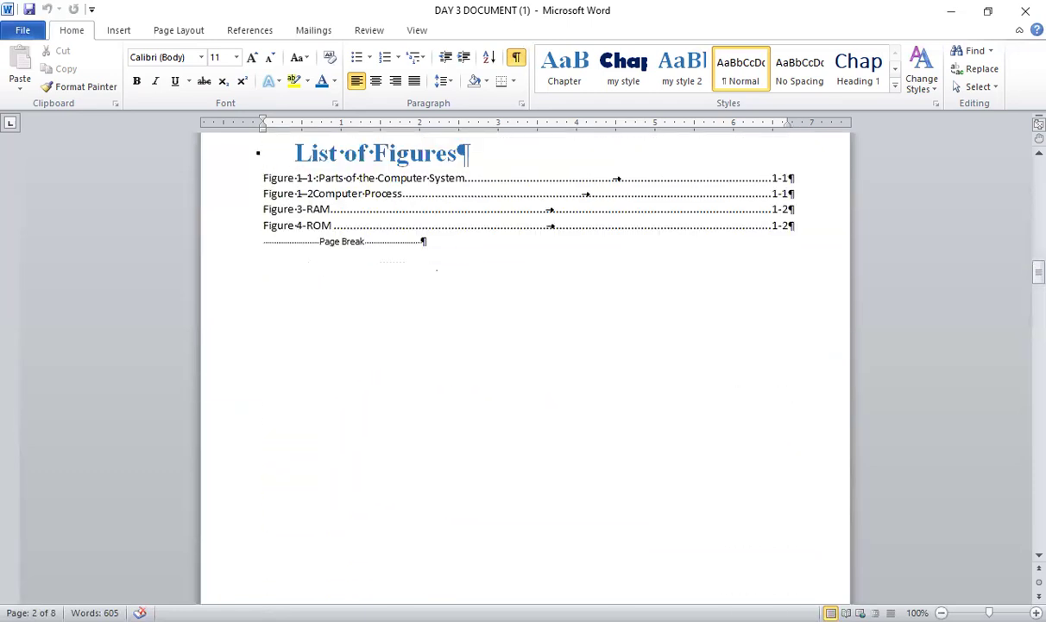
scroll(437, 271, down, 15)
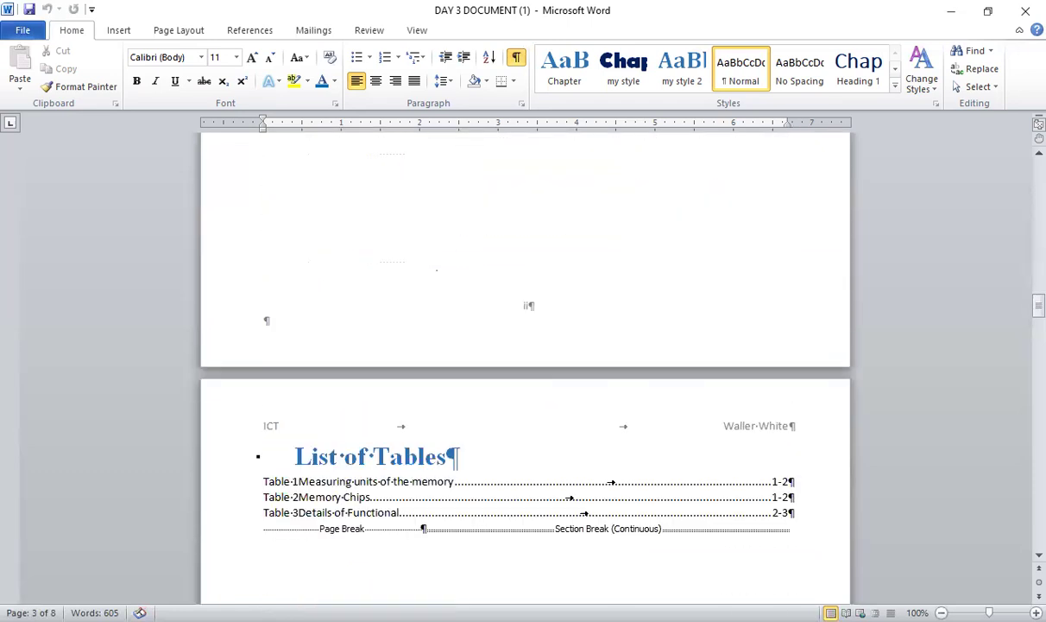
scroll(436, 270, down, 15)
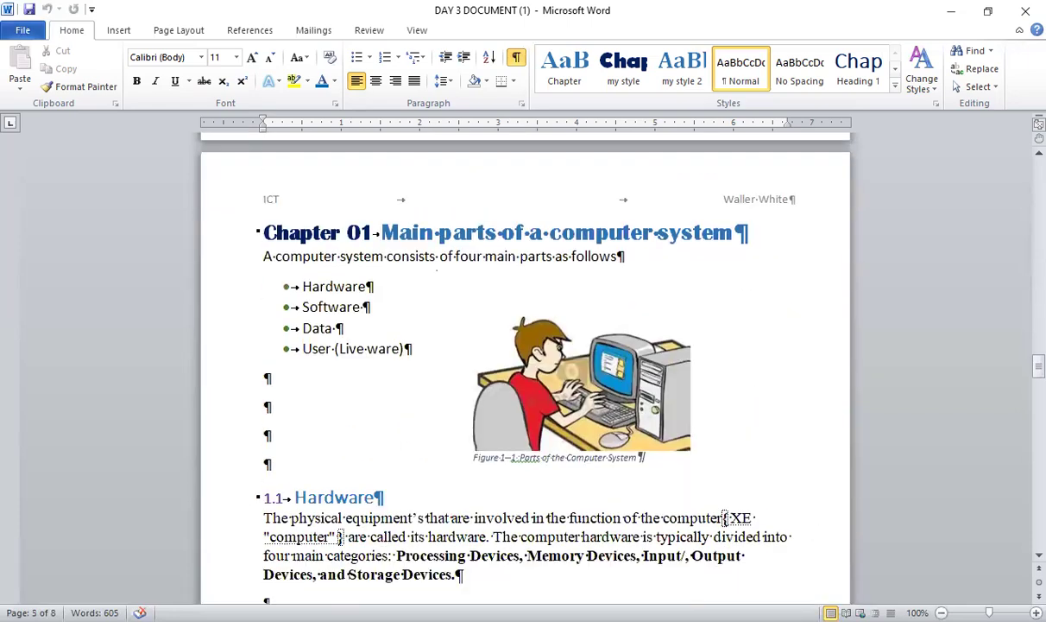
scroll(436, 270, down, 2)
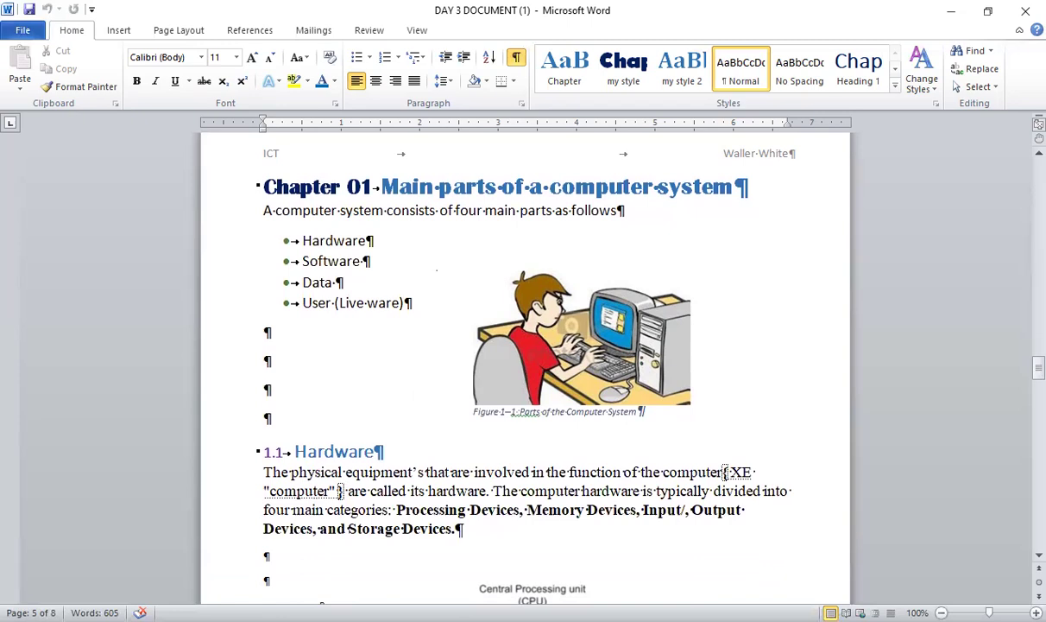
scroll(437, 270, up, 15)
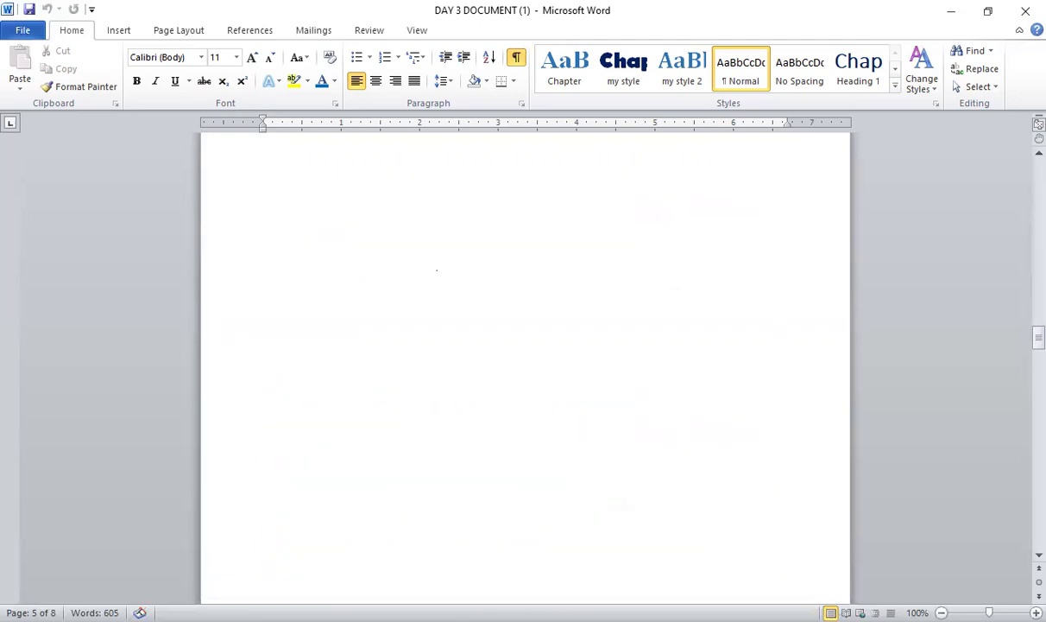
scroll(436, 270, down, 15)
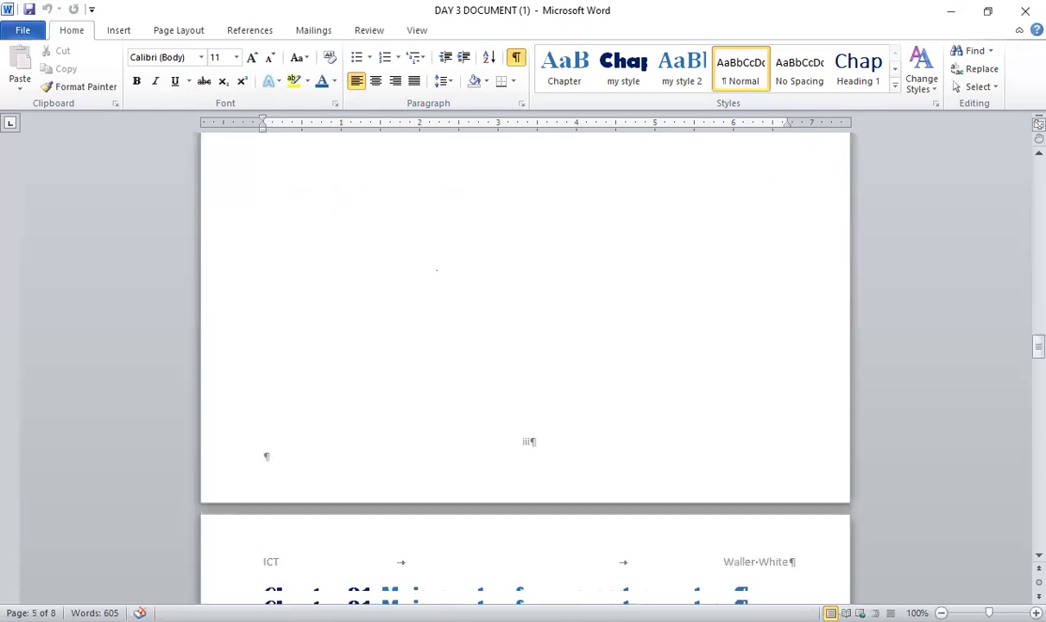
scroll(437, 270, up, 5)
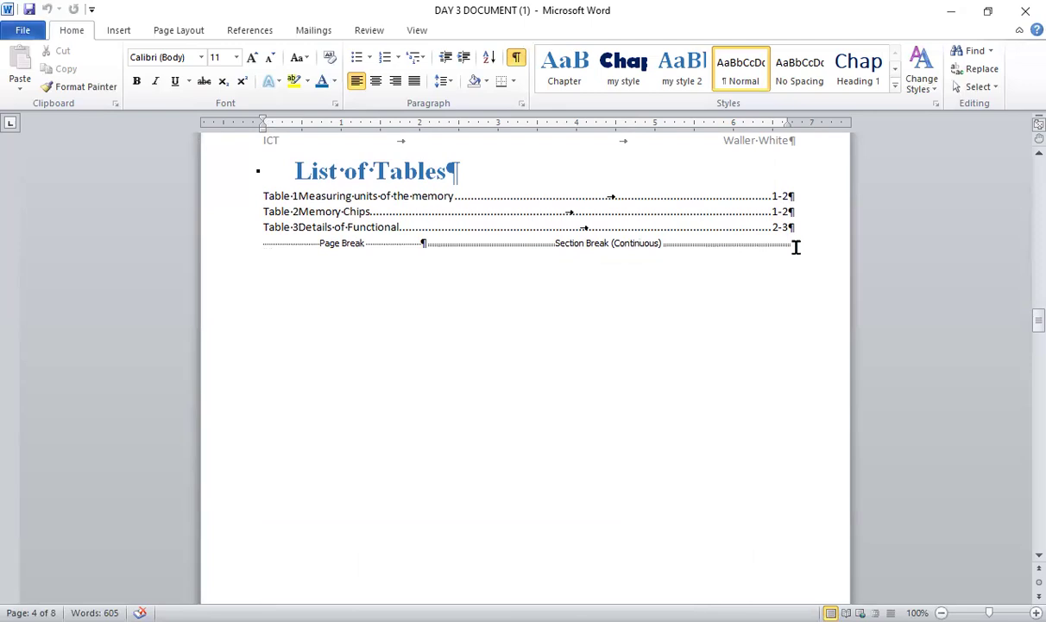
- Examine the finished sample's section break after List of Tables and the layout of the first Chapter 01 page
scroll(796, 247, down, 15)
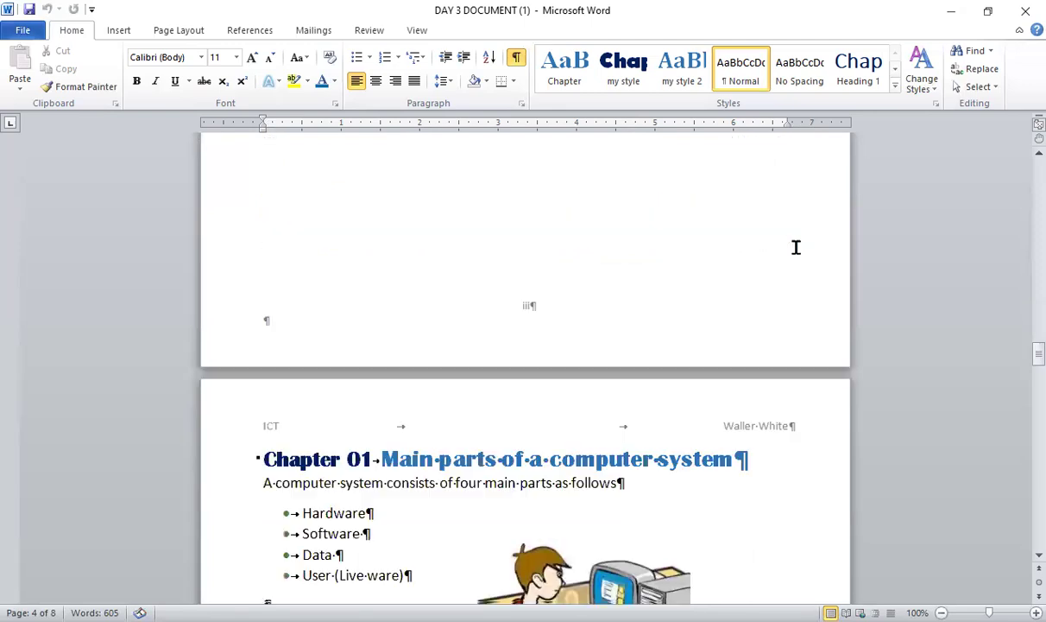
scroll(796, 247, down, 1)
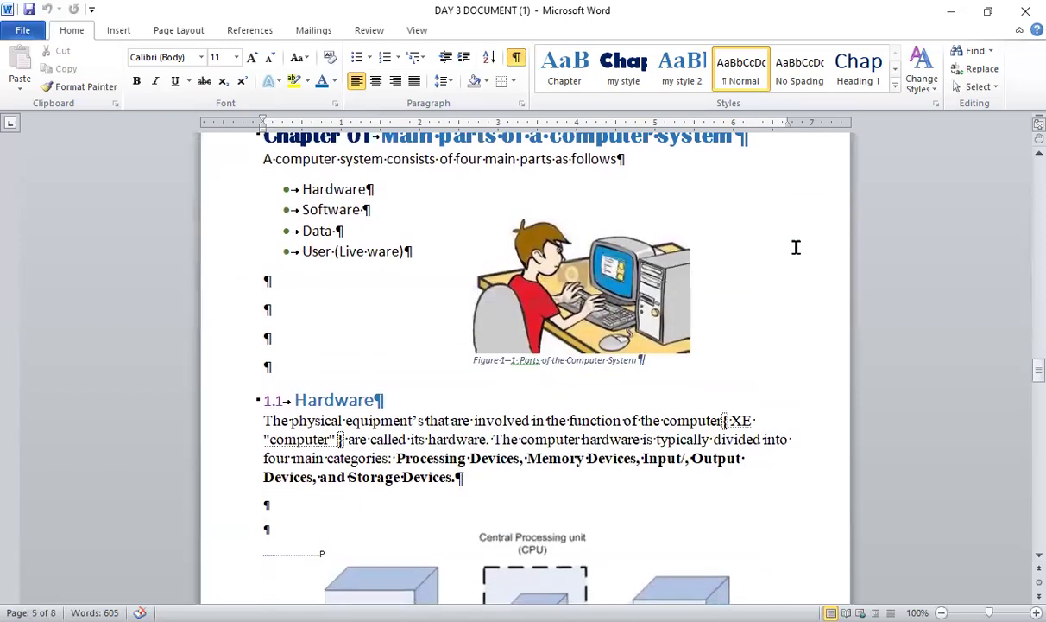
scroll(796, 247, up, 3)
scroll(796, 247, down, 2)
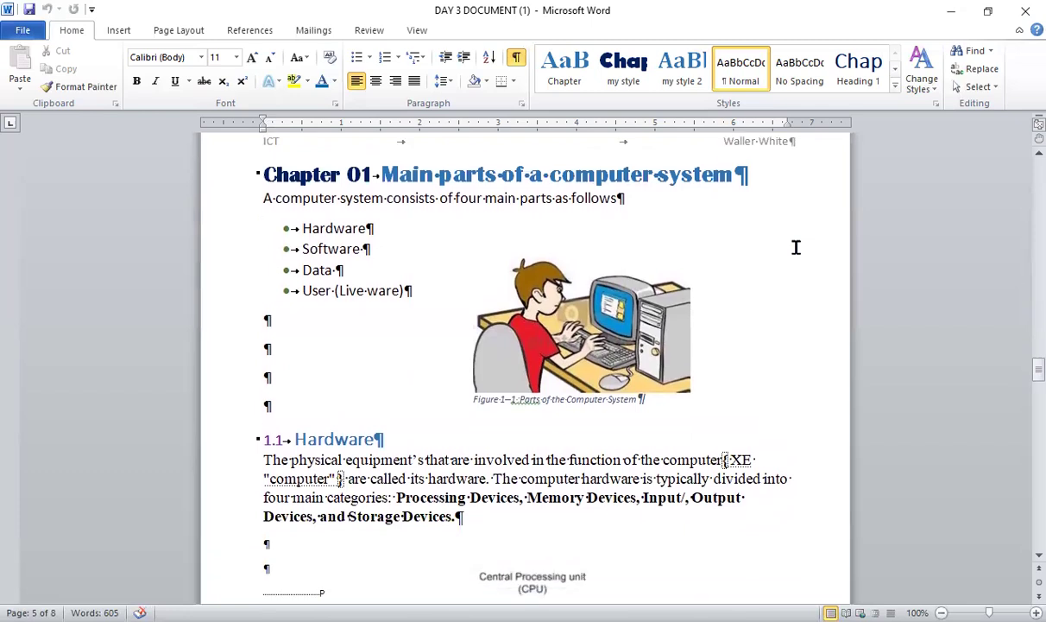
scroll(796, 247, down, 10)
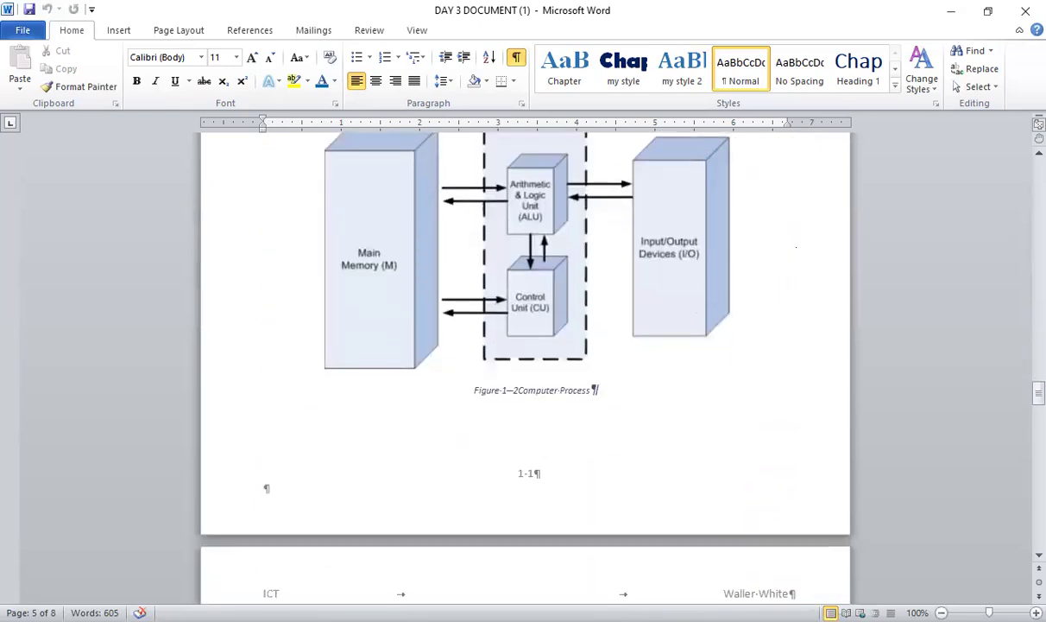
scroll(796, 247, up, 4)
scroll(796, 247, down, 3)
scroll(796, 246, up, 1)
scroll(796, 247, down, 4)
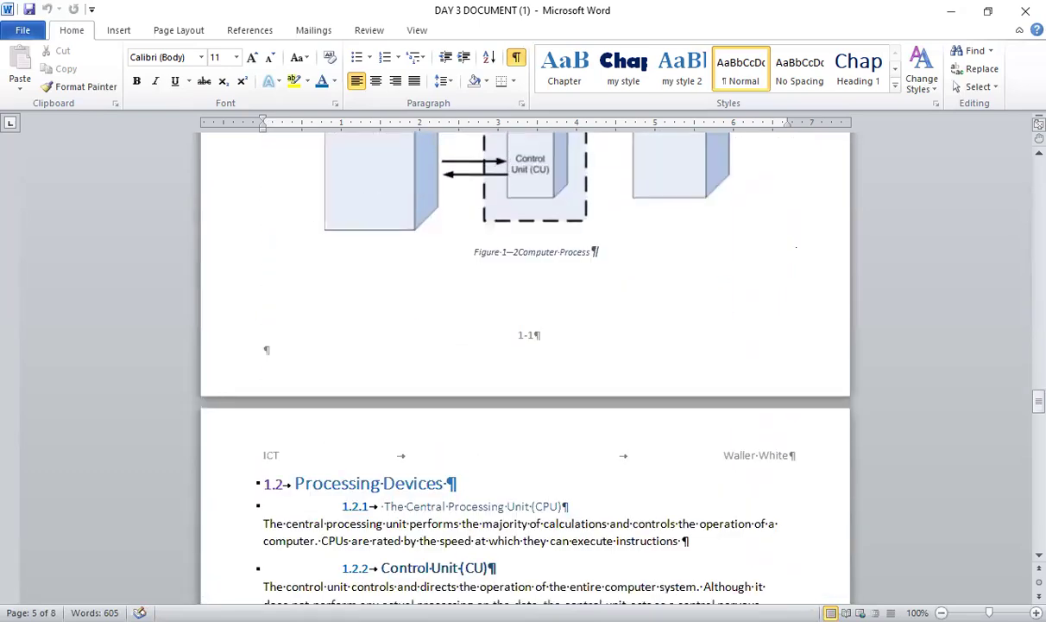
- Review the finished sample's remaining pages through to Indexes, then return to the start of Chapter 01
scroll(796, 247, down, 11)
scroll(796, 246, down, 10)
scroll(796, 247, down, 13)
scroll(796, 247, down, 11)
scroll(796, 247, up, 3)
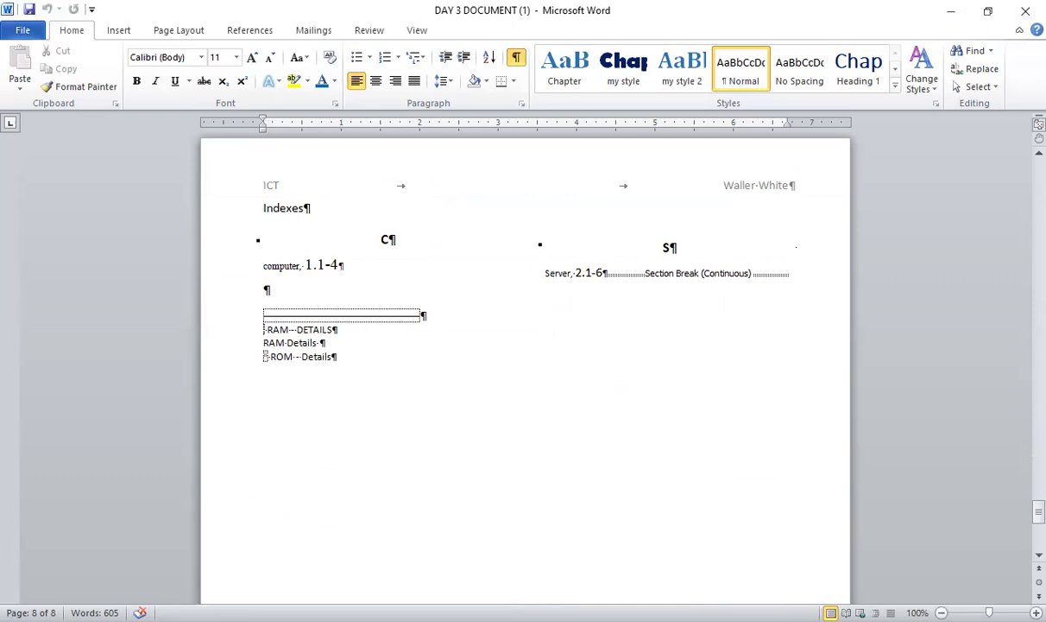
click(720, 462)
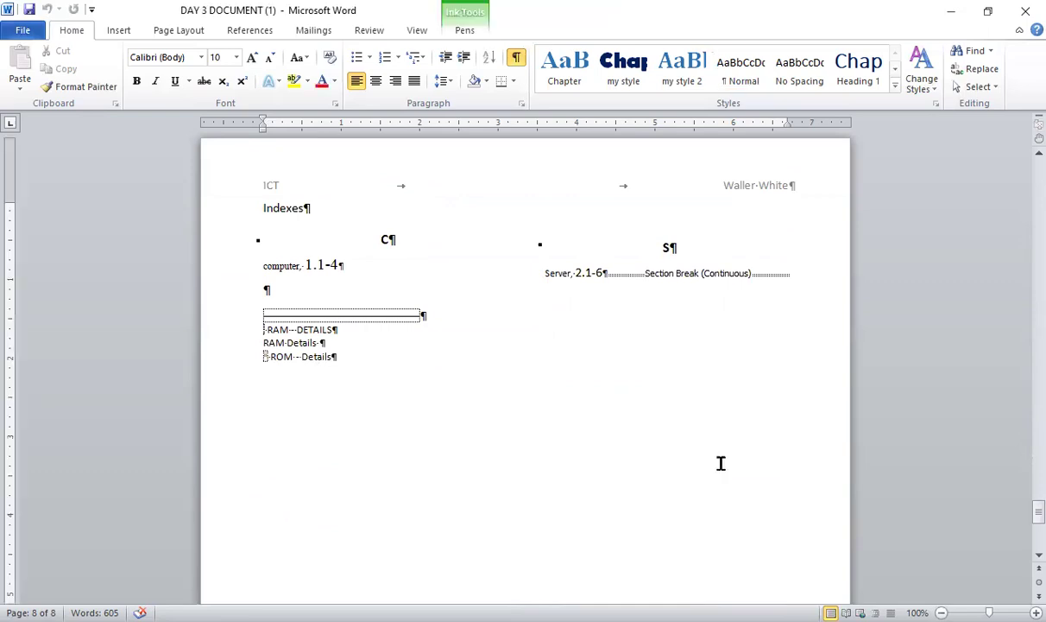
scroll(721, 463, up, 15)
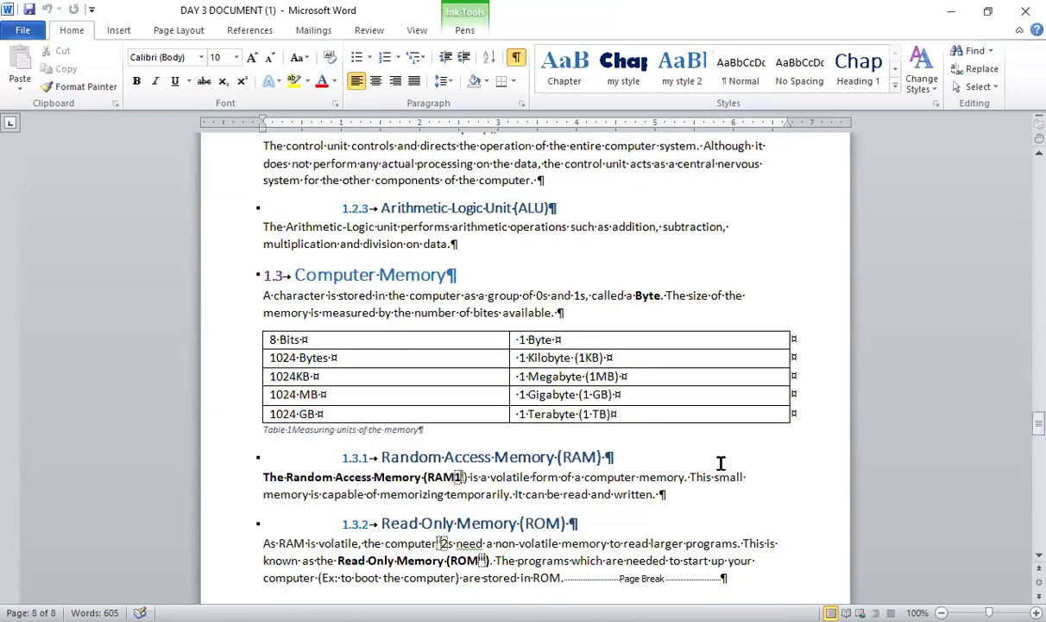
scroll(721, 464, up, 20)
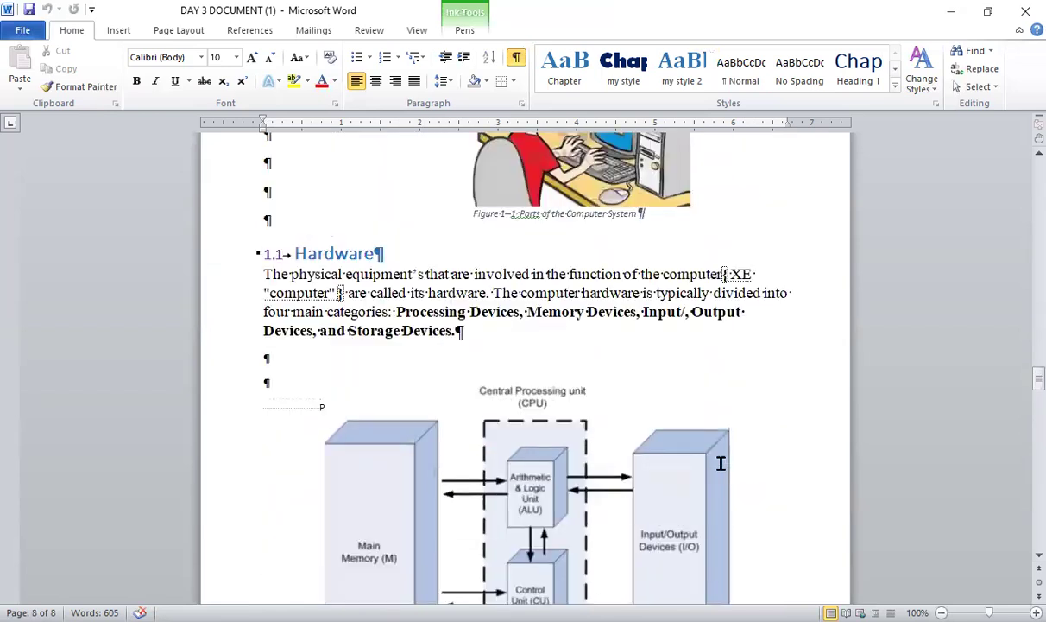
scroll(721, 464, down, 3)
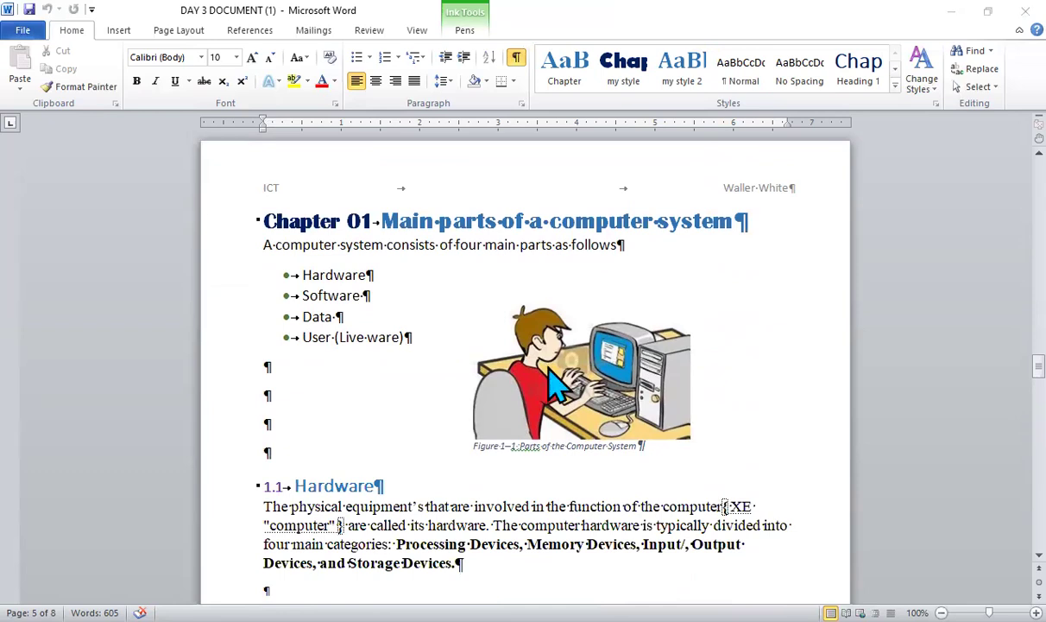
- Switch to the unformatted DAY 3 DOCUMENT and insert a page break before the "Contents" line
key(alt+Tab)
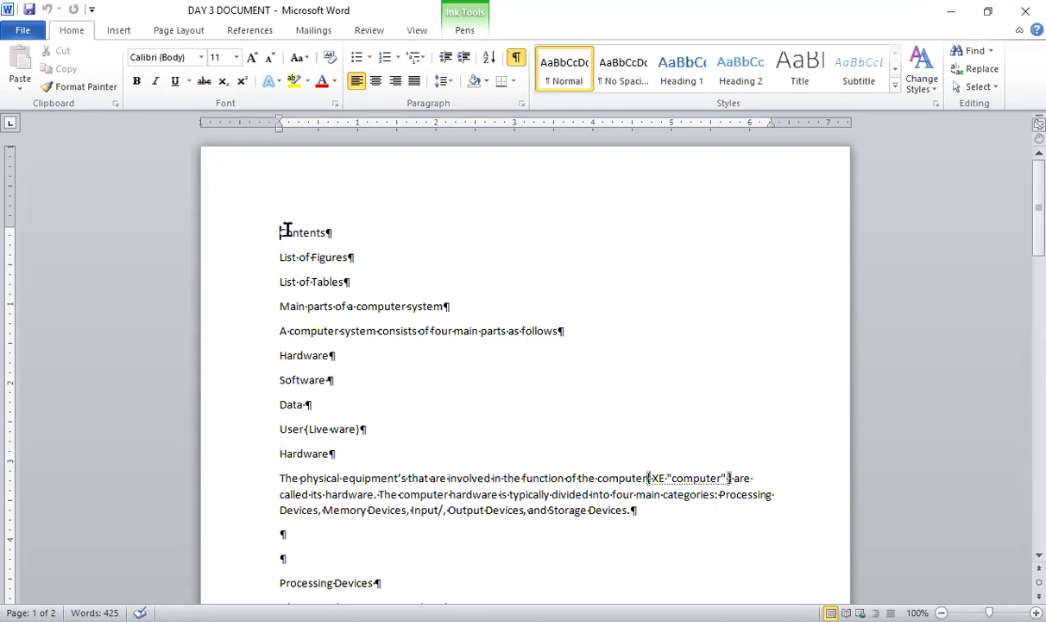
click(173, 31)
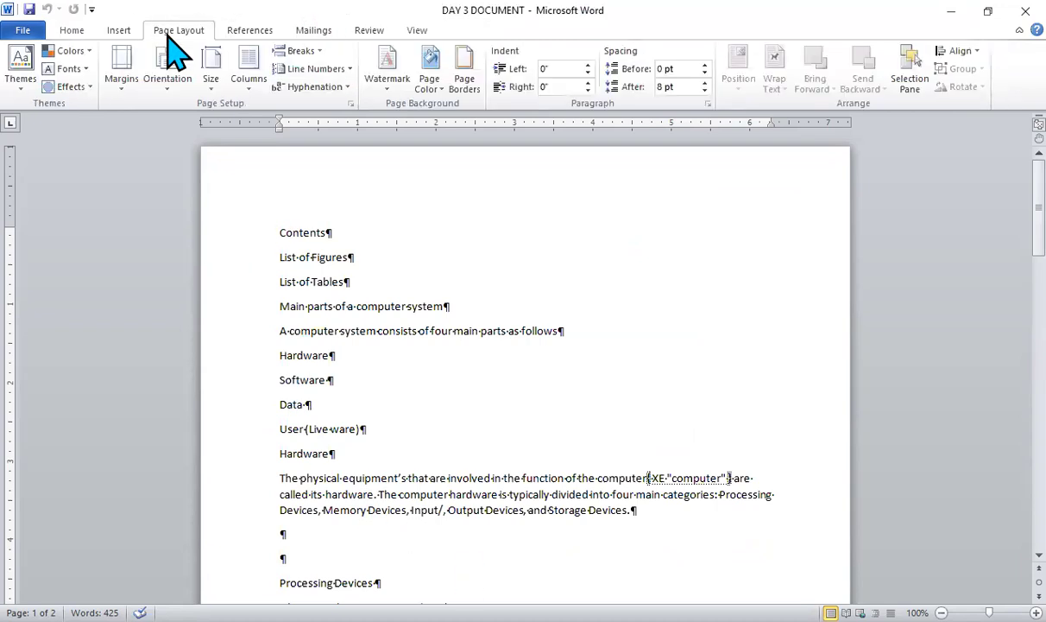
click(304, 51)
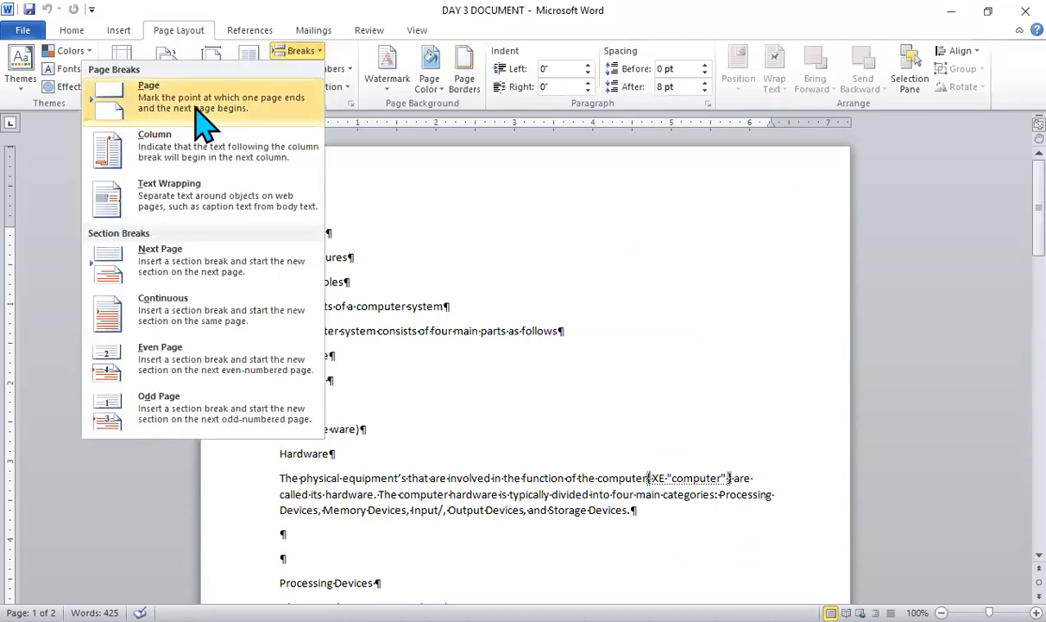
click(200, 121)
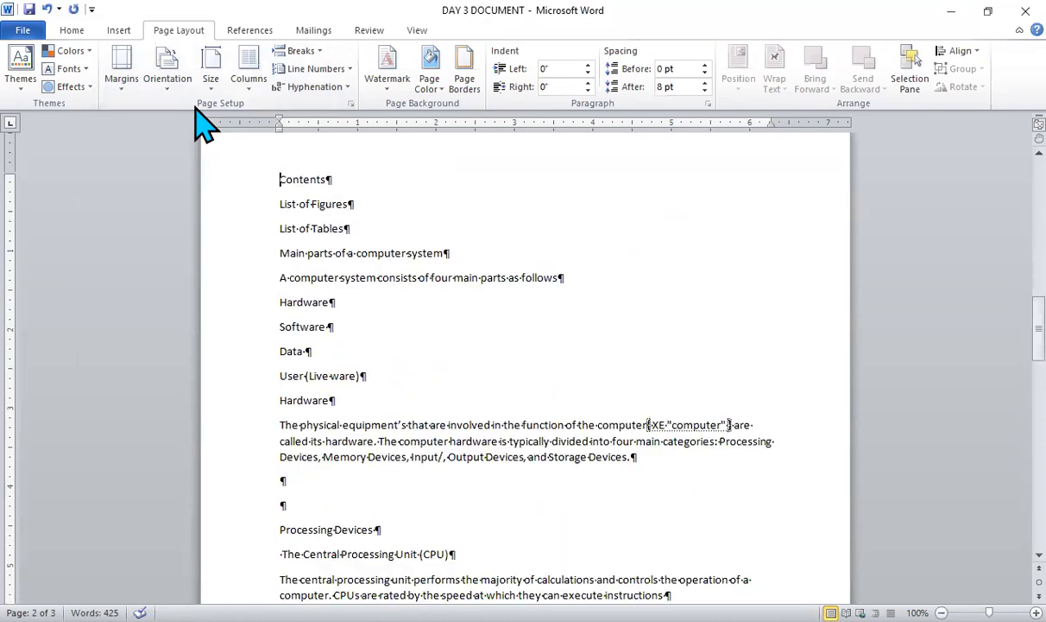
- Insert a page break before "List of Figures" so it starts on its own page
click(278, 208)
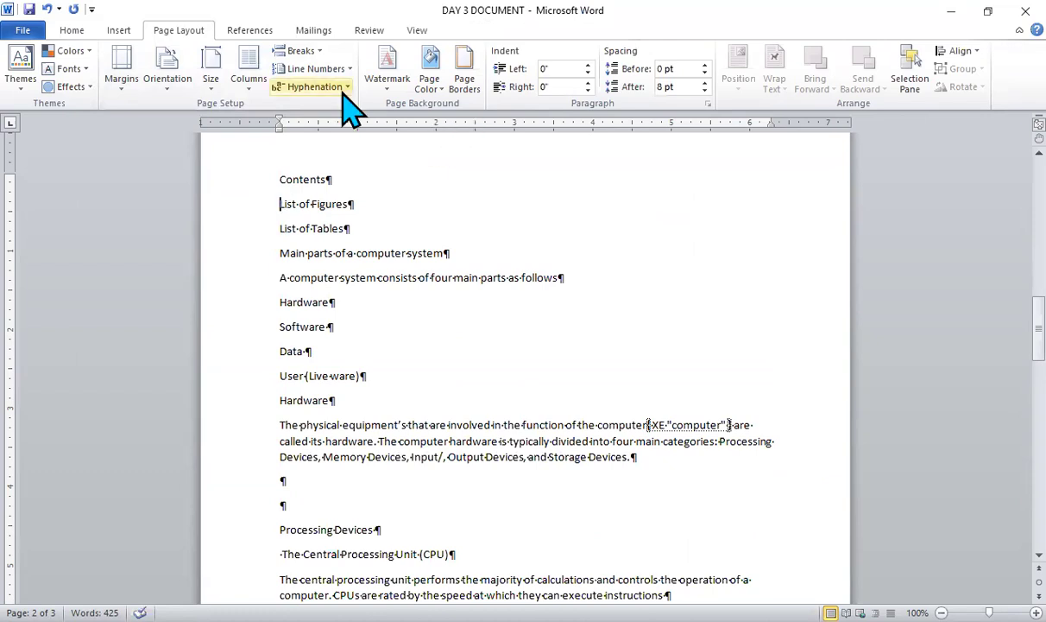
click(302, 51)
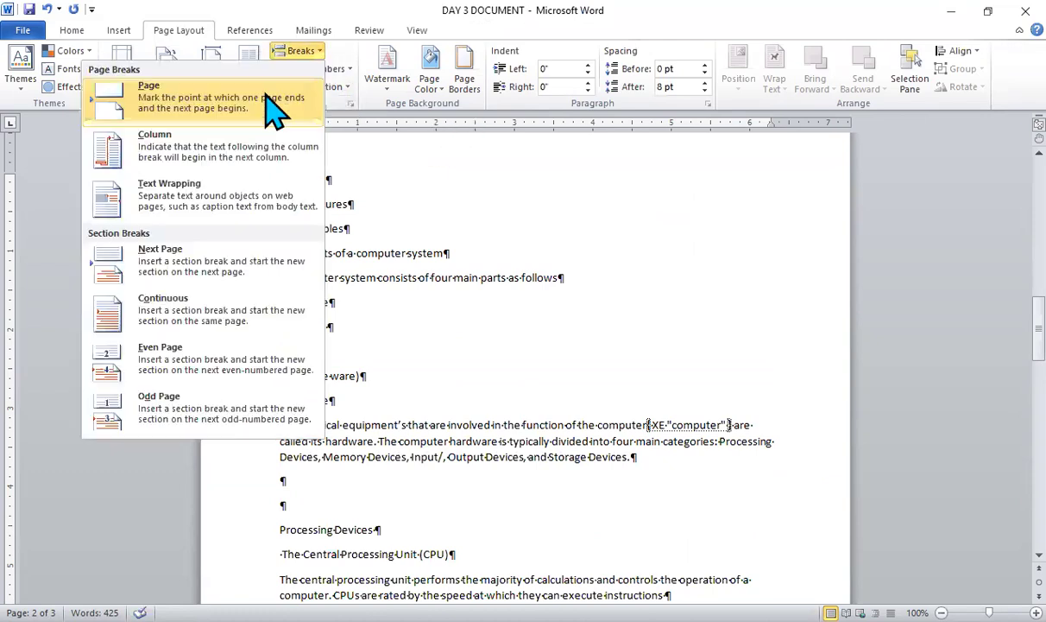
click(274, 102)
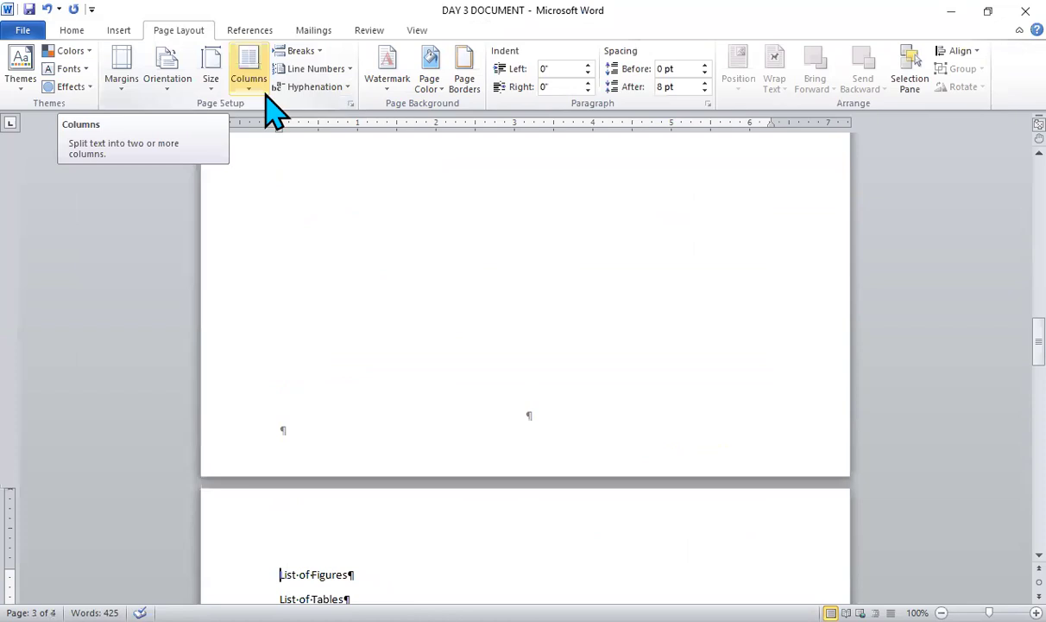
- Insert a page break before "List of Tables" and a Next Page section break before "Main parts of a computer system"
key(Page_Down)
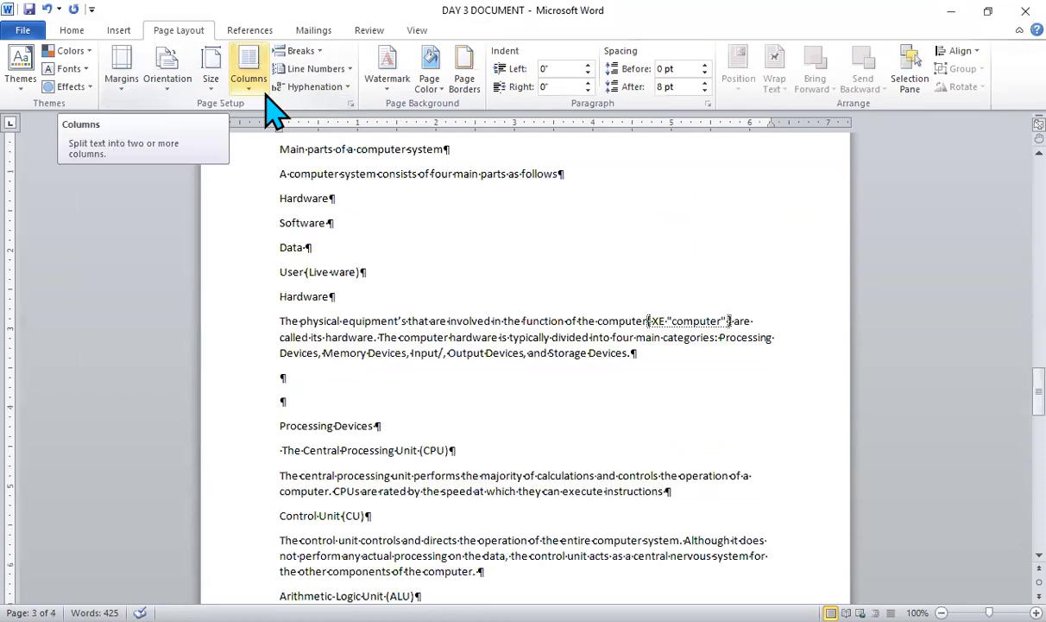
scroll(266, 95, up, 3)
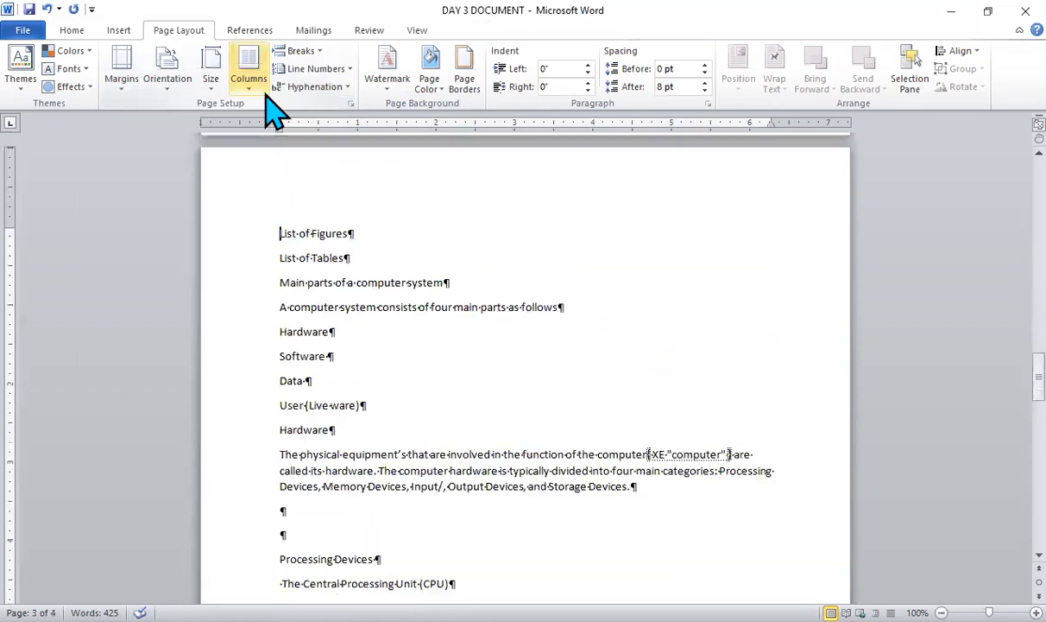
click(280, 259)
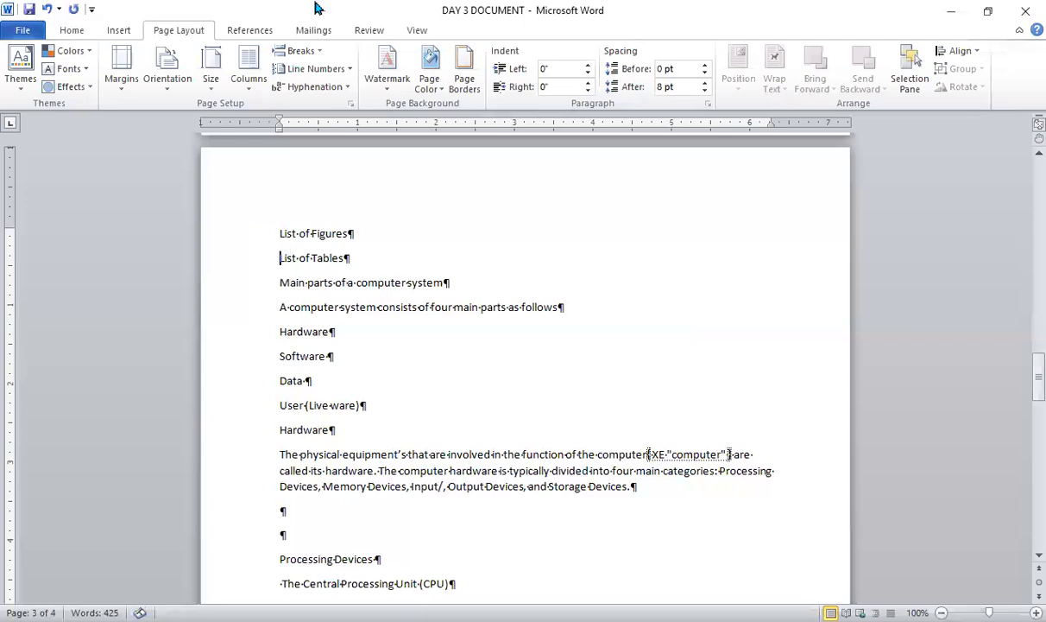
click(318, 52)
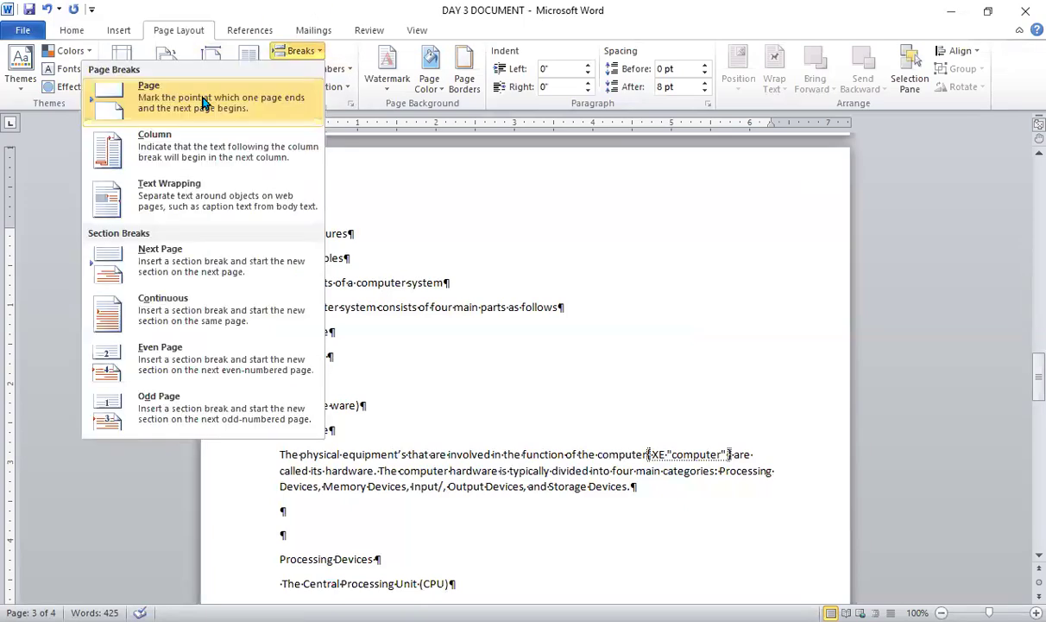
click(204, 101)
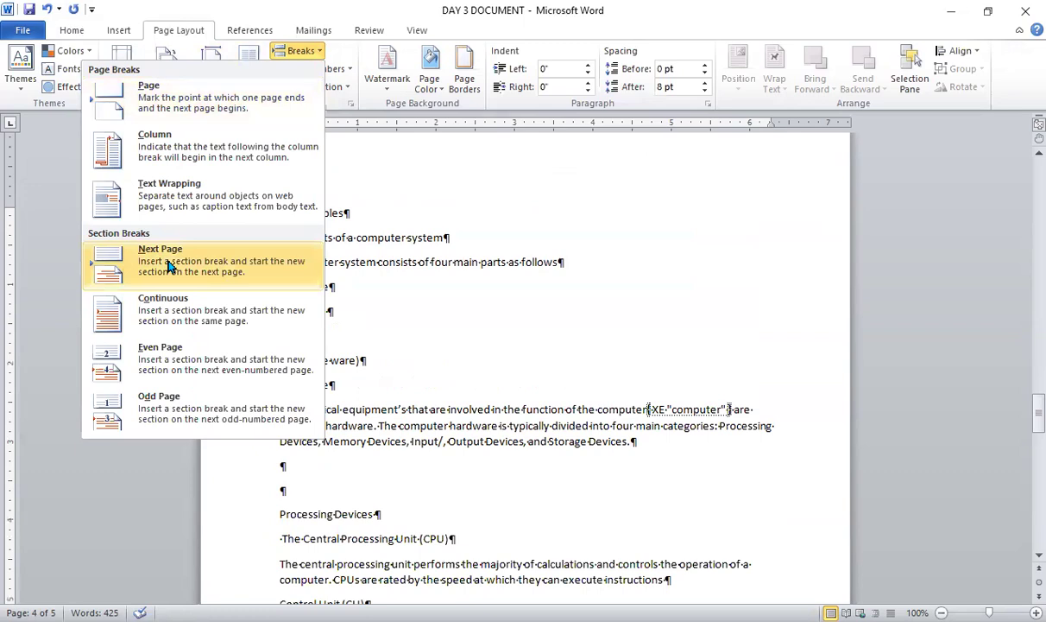
click(170, 266)
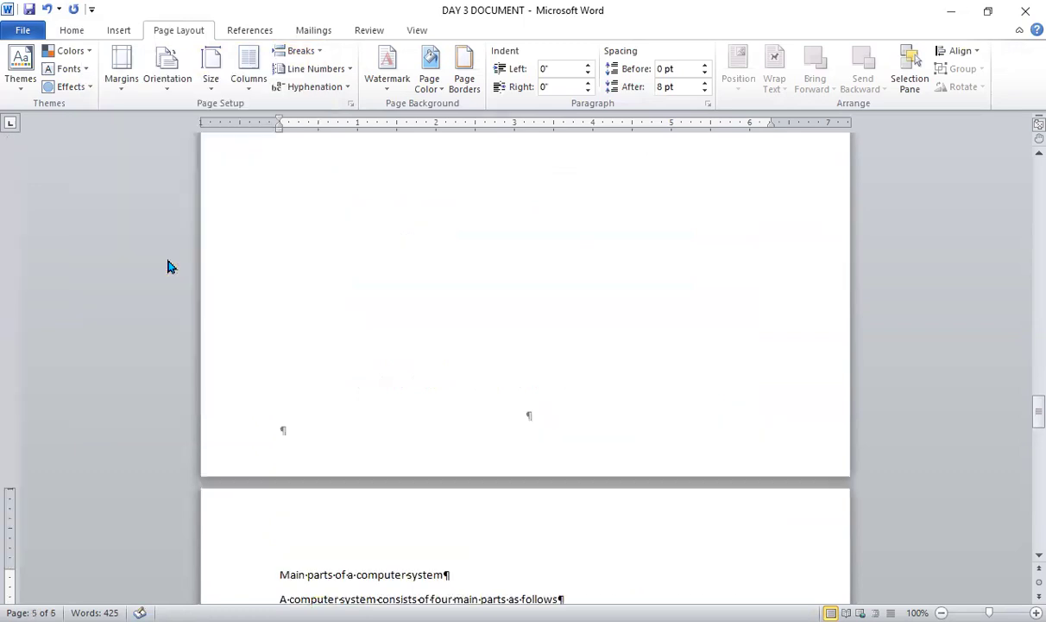
- Apply the 1., 1.1., 1.1.1. multilevel list format to the "Main parts of a computer system" line
scroll(525, 363, down, 6)
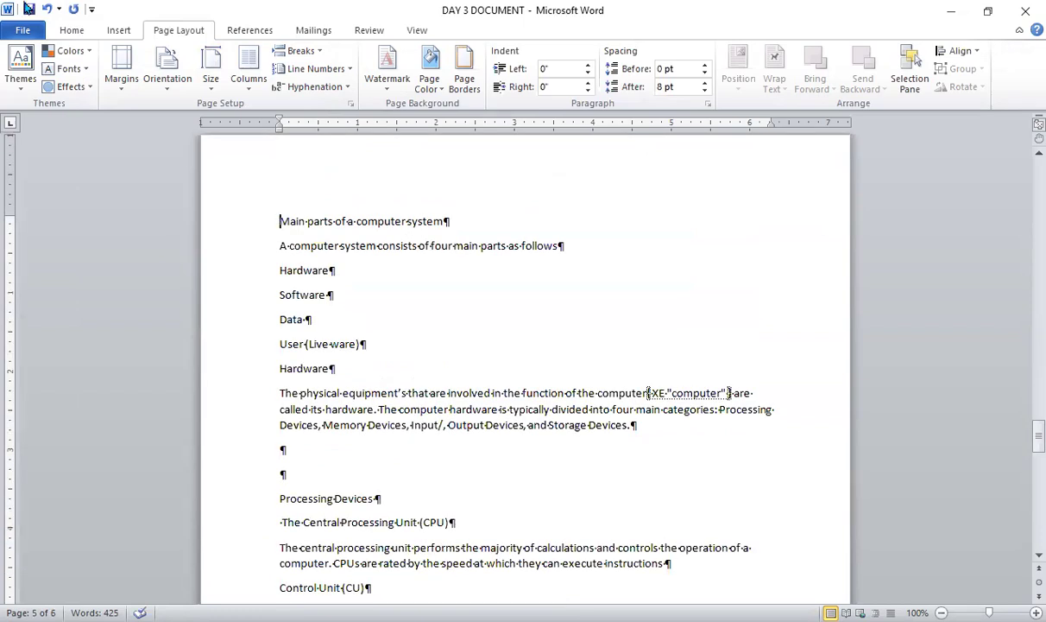
click(72, 30)
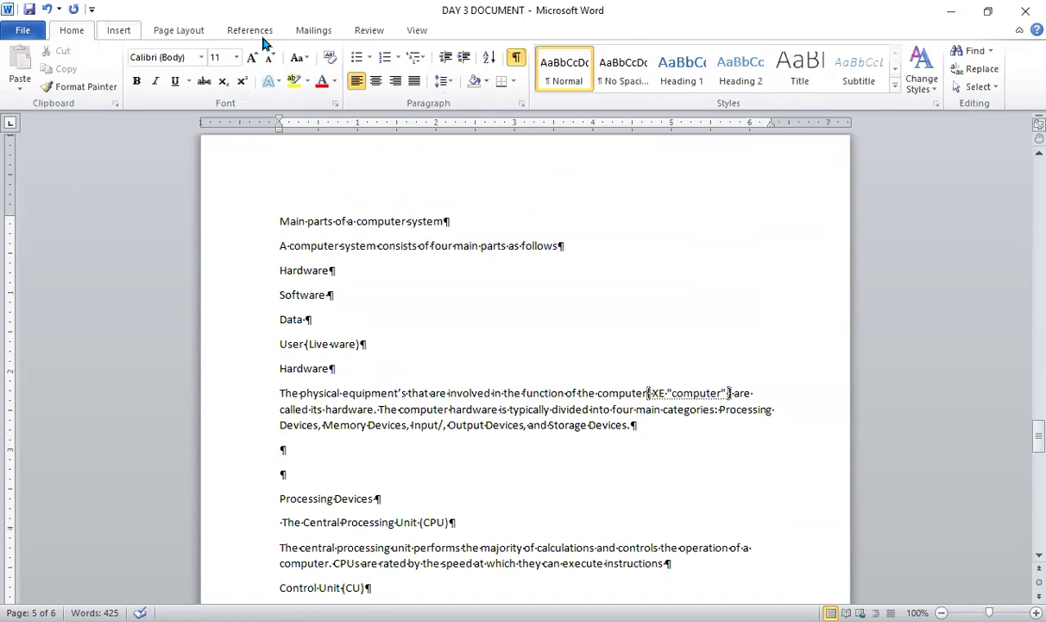
click(424, 60)
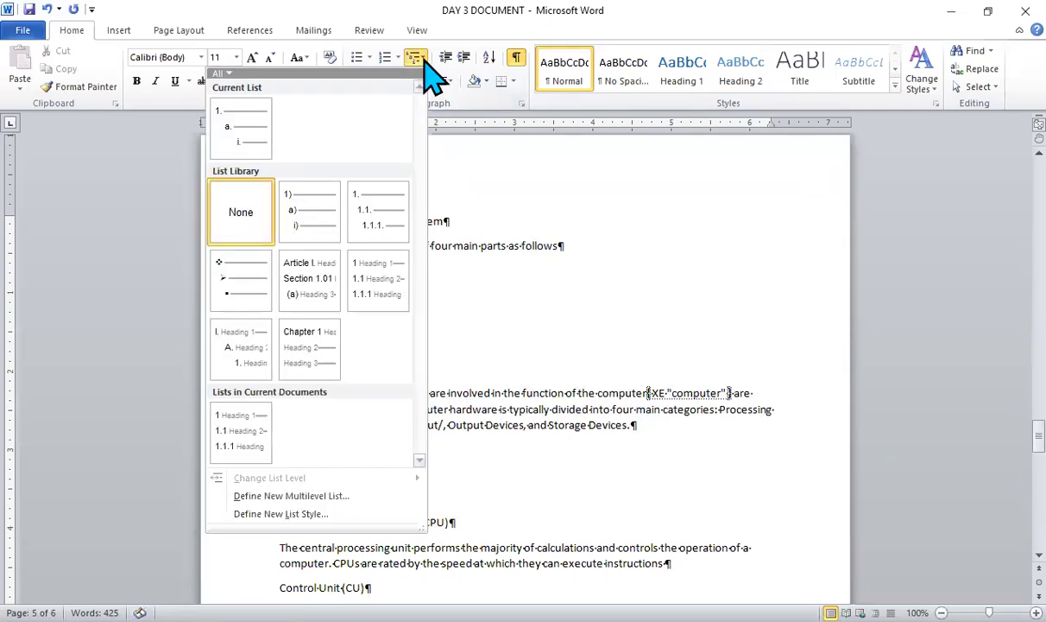
mouse_move(366, 210)
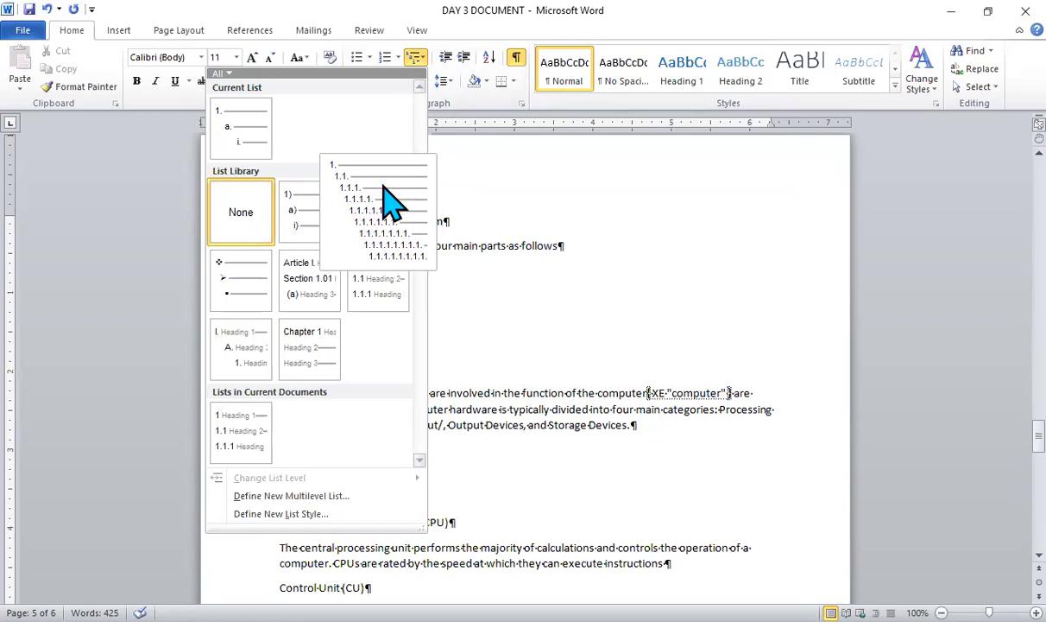
click(374, 196)
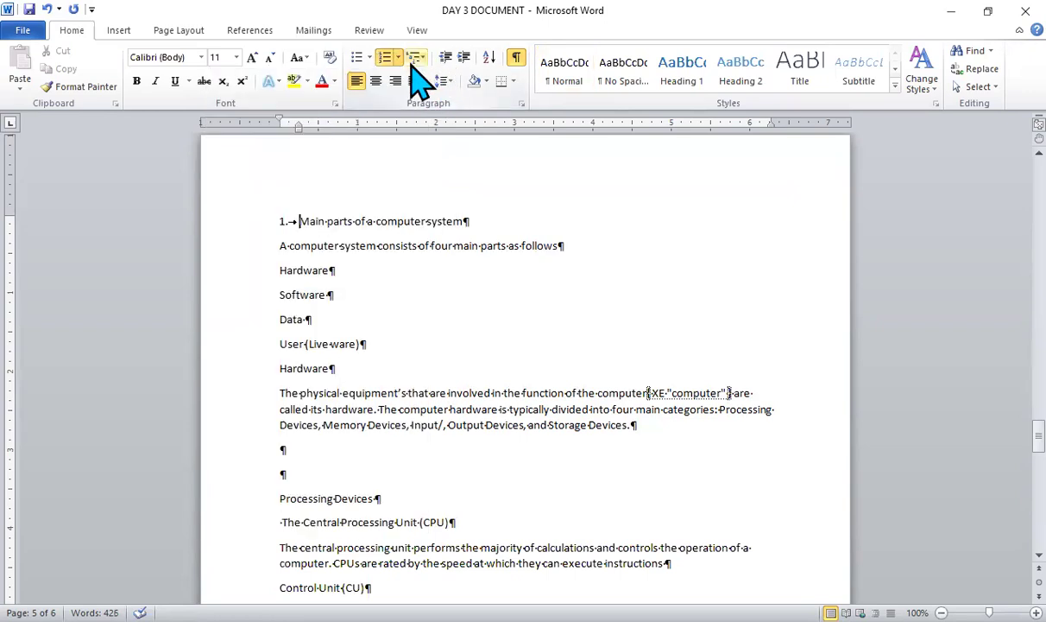
- Define a new multilevel list with the prefix "Chapte 0" before the level 1 number, and link level 1 to the Heading 1 style
click(422, 58)
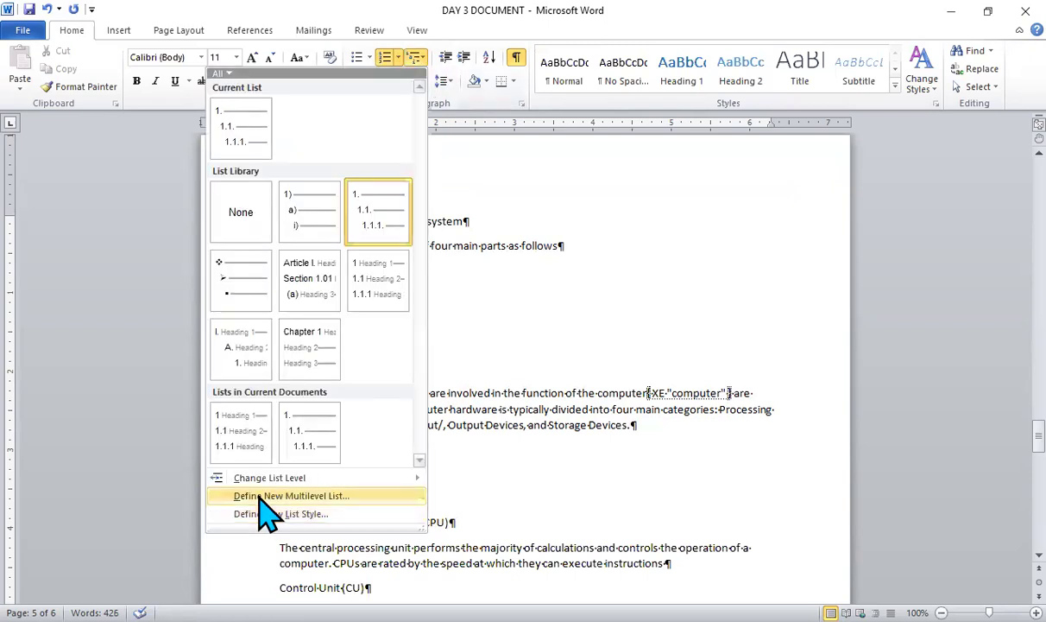
click(259, 497)
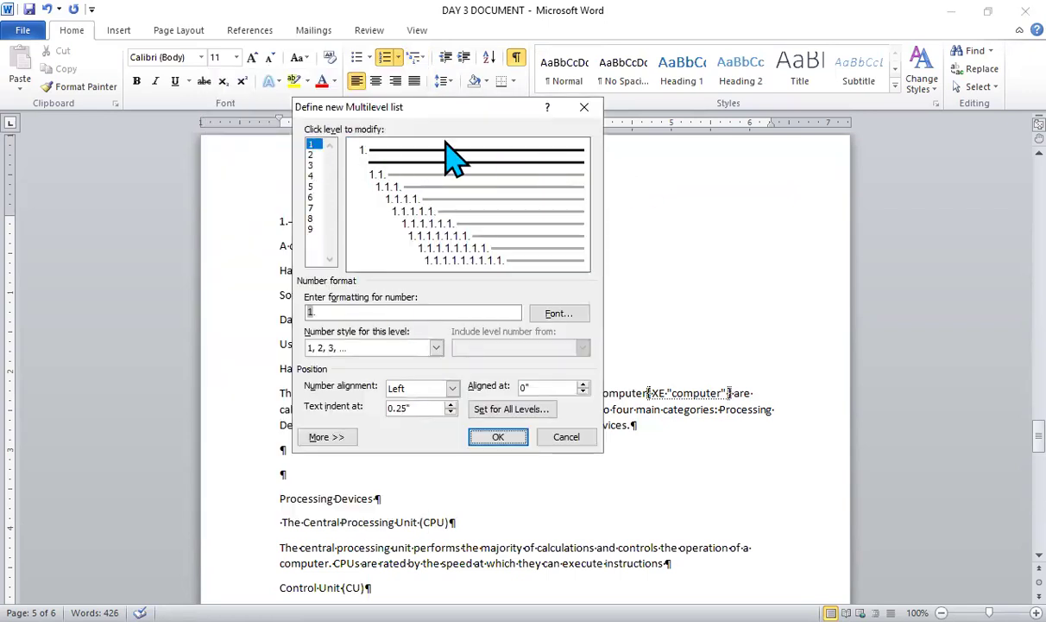
click(326, 438)
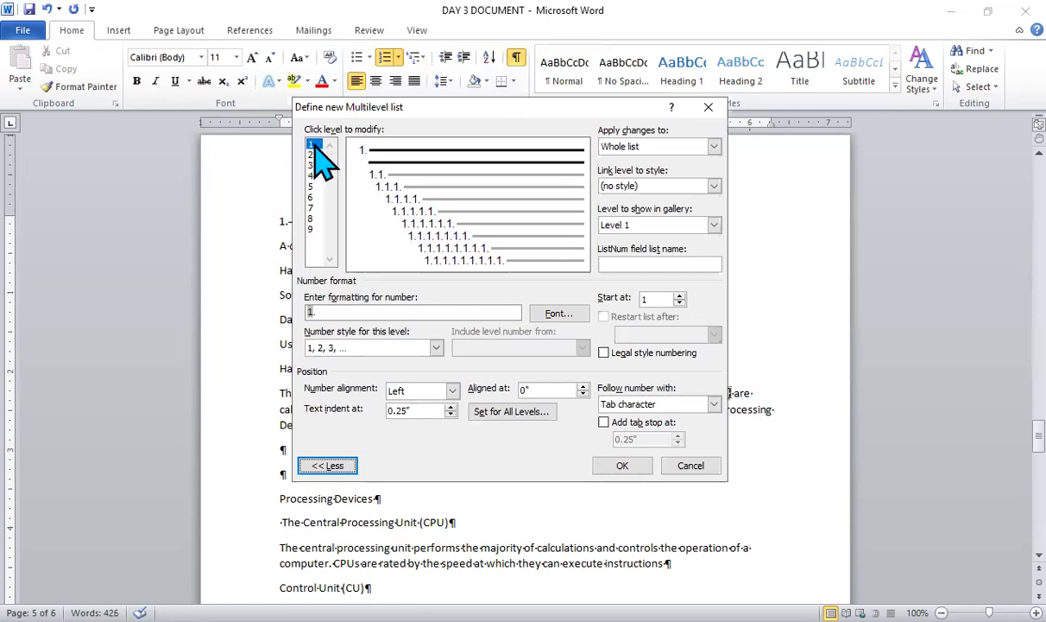
click(306, 312)
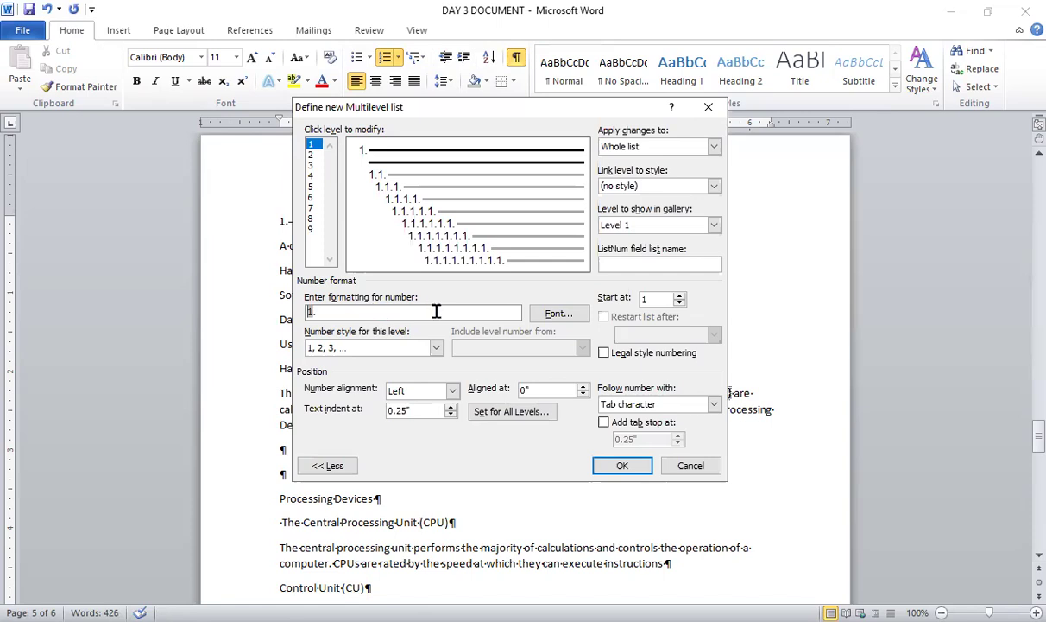
click(309, 312)
text(Chapte)
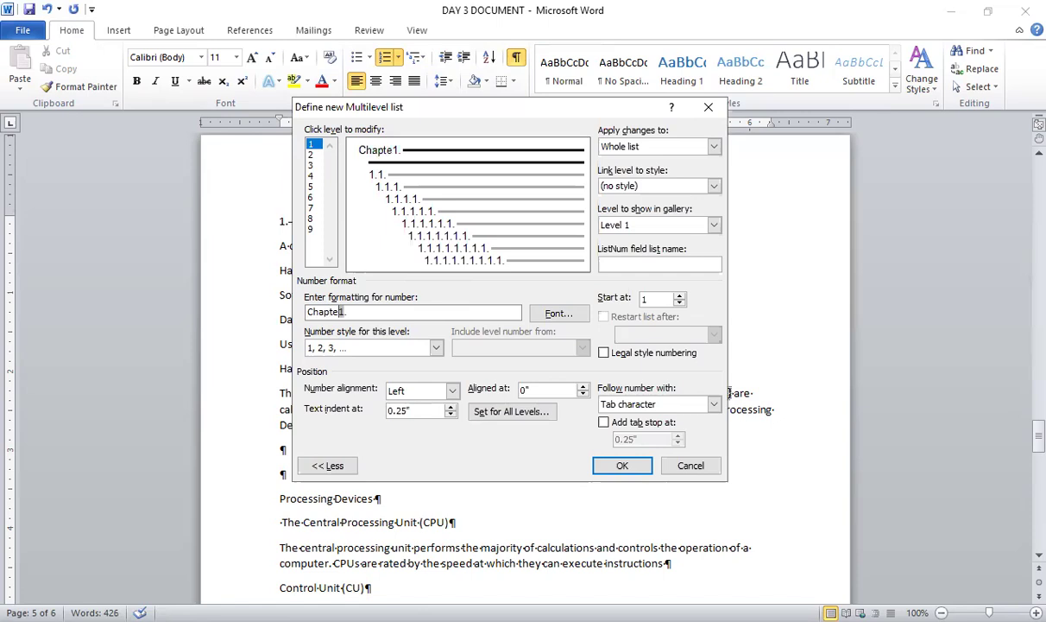
text( 0)
click(715, 187)
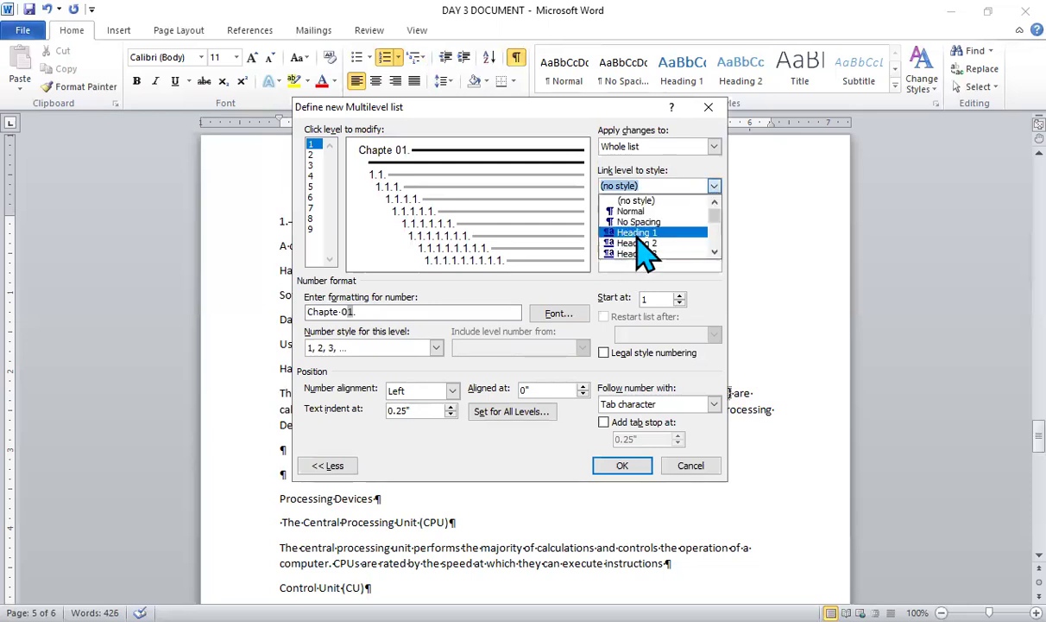
click(637, 233)
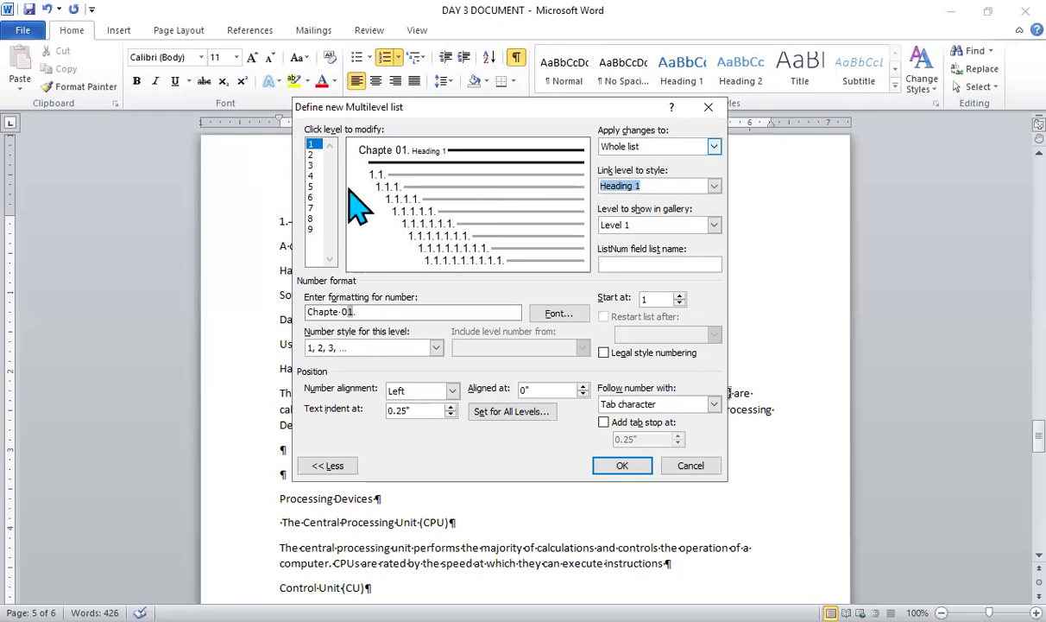
- Format the level 1 number in bold, size 16, purple, and correct its prefix wording to "Chapter"
click(553, 313)
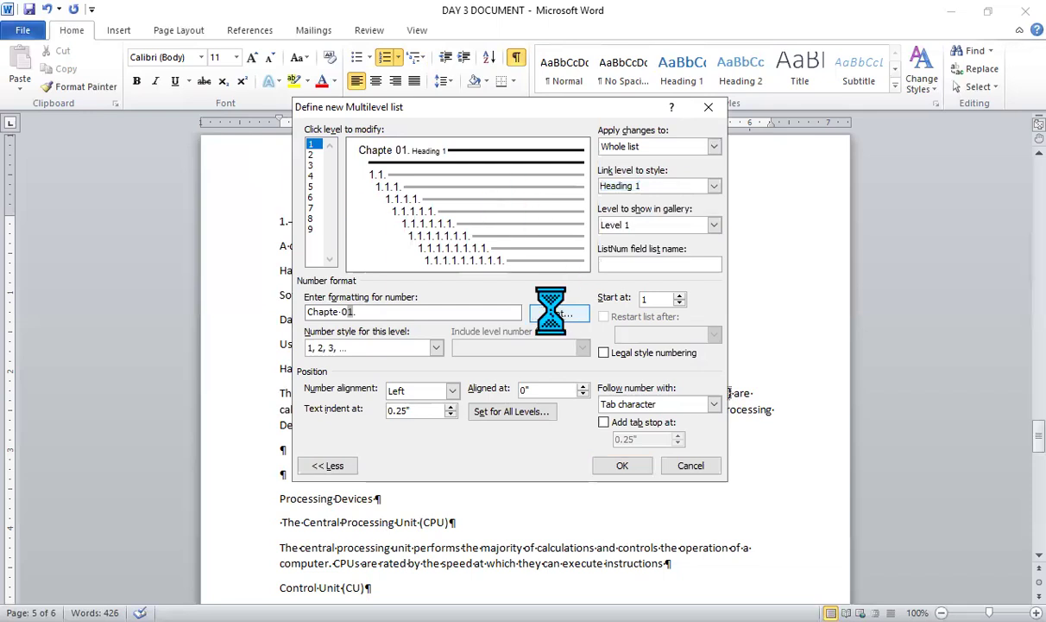
click(565, 221)
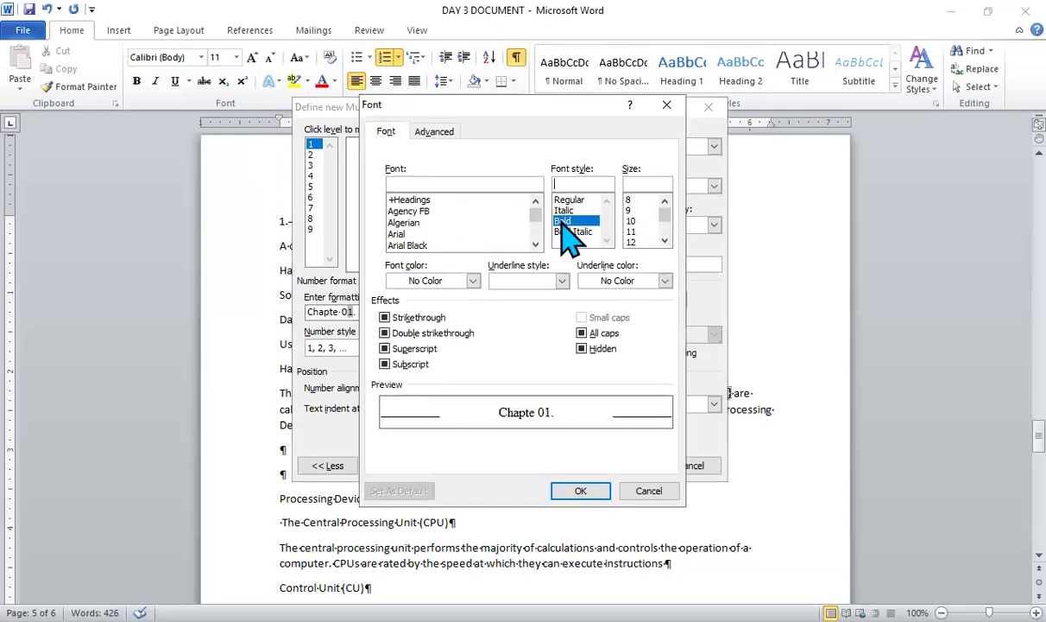
click(665, 240)
click(665, 240)
click(633, 242)
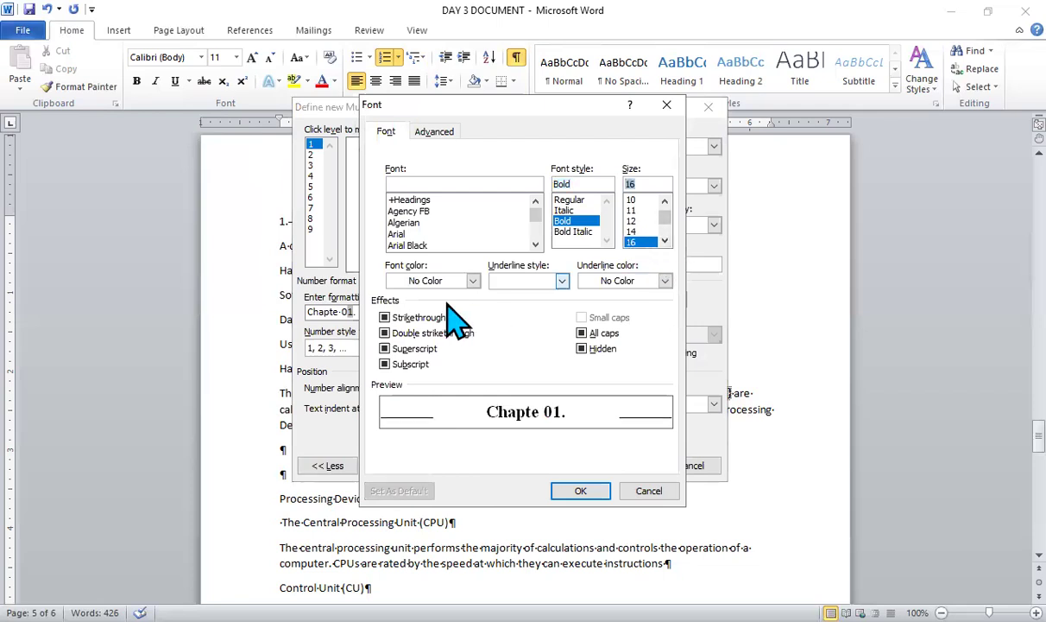
click(473, 281)
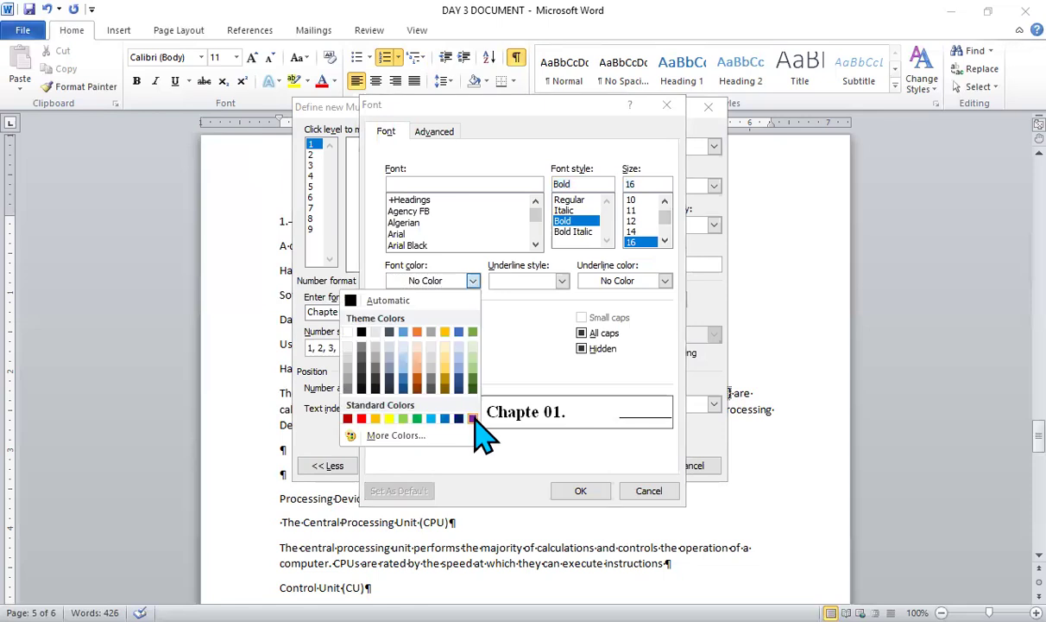
click(472, 419)
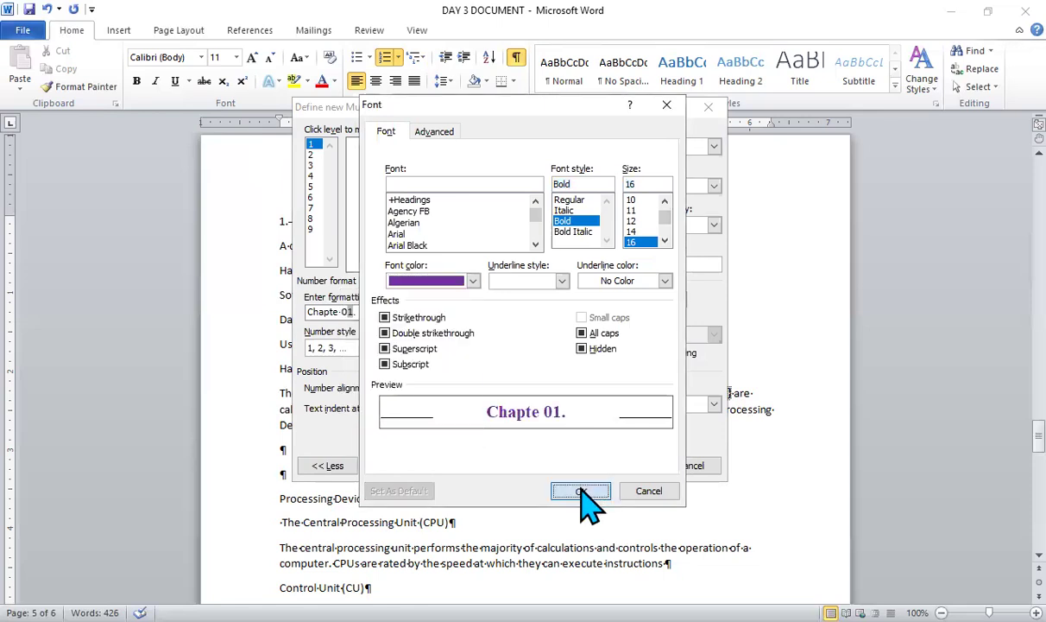
click(360, 313)
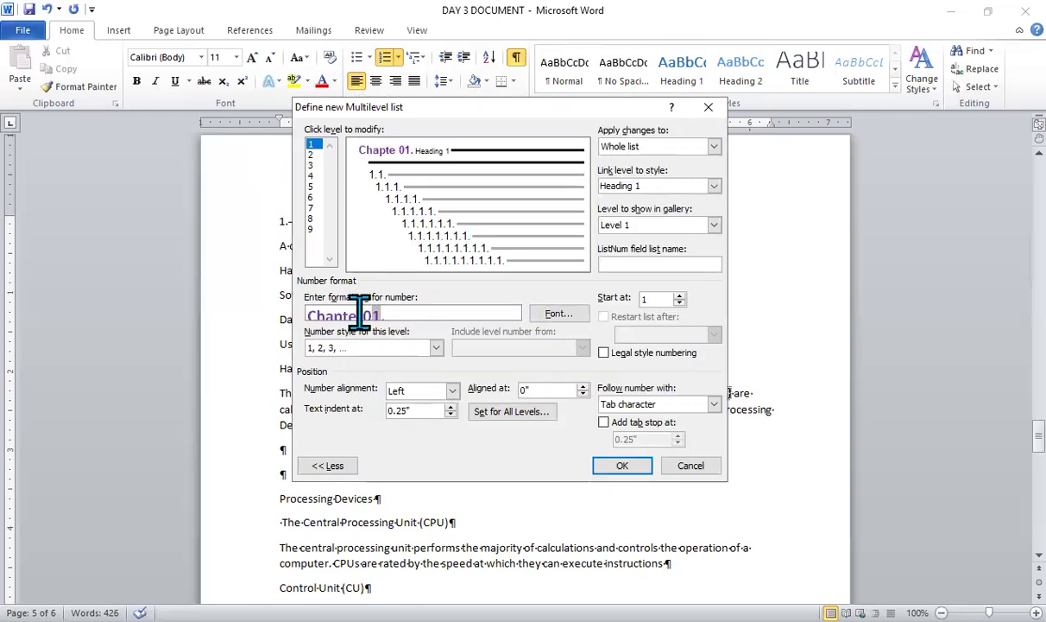
text(r)
- Link level 2 of the multilevel list to the Heading 2 style
click(309, 156)
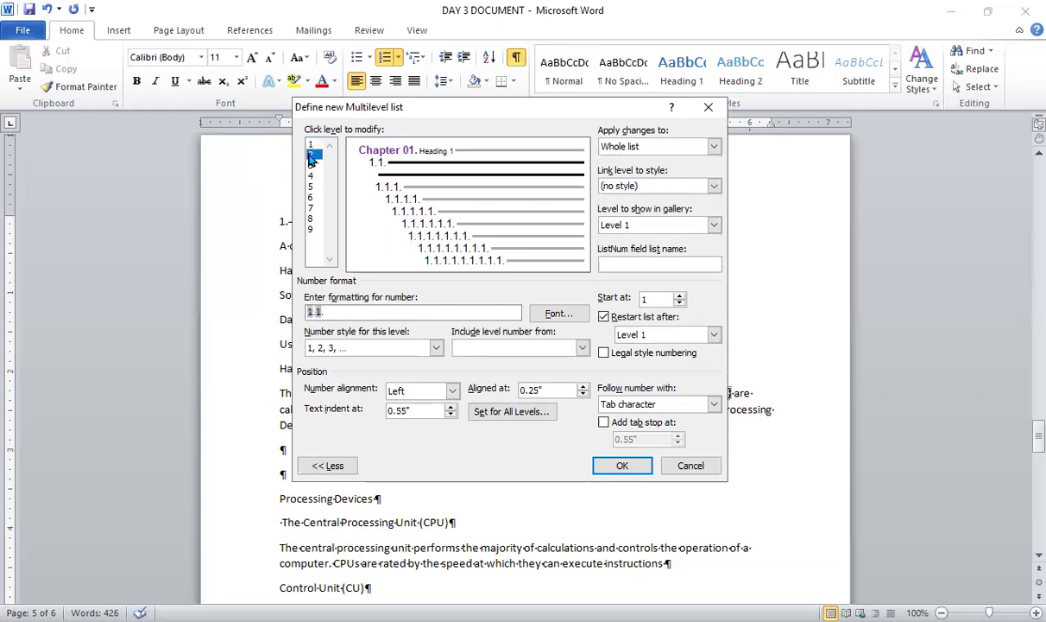
click(716, 186)
click(640, 245)
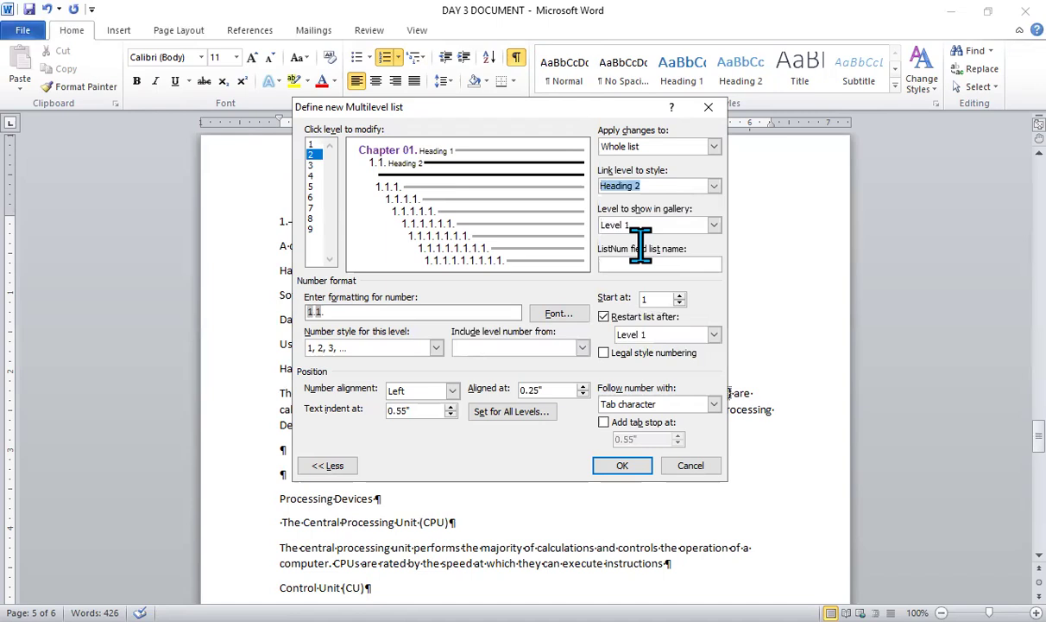
- Replace the level 2 number format with the Level 1 number, a period and a number in the 1, 2, 3 style
click(334, 310)
key(BackSpace)
key(BackSpace)
key(BackSpace)
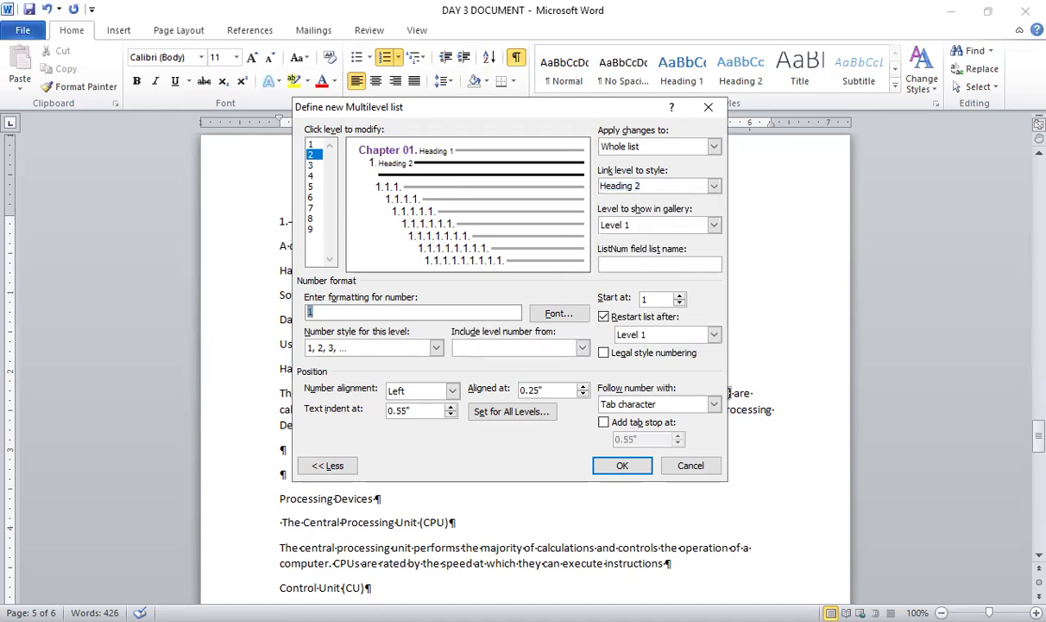
key(BackSpace)
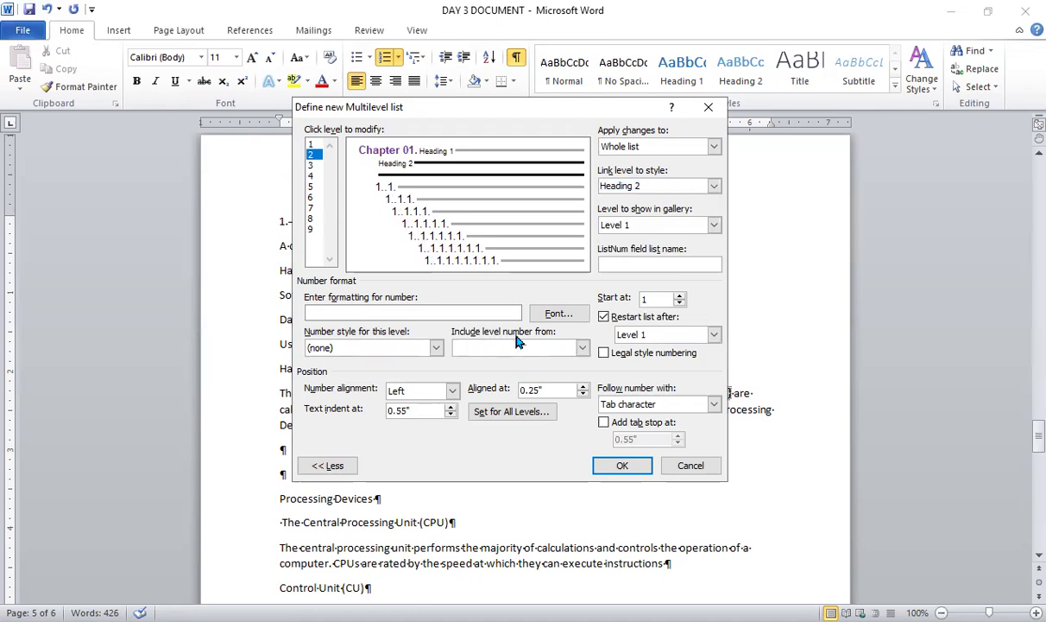
click(582, 348)
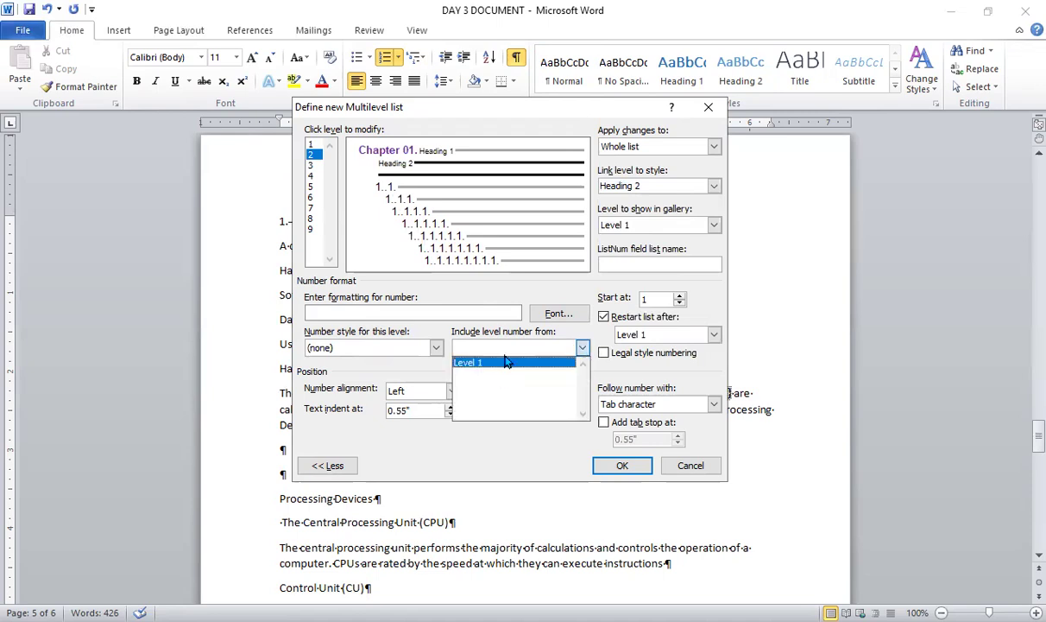
click(506, 363)
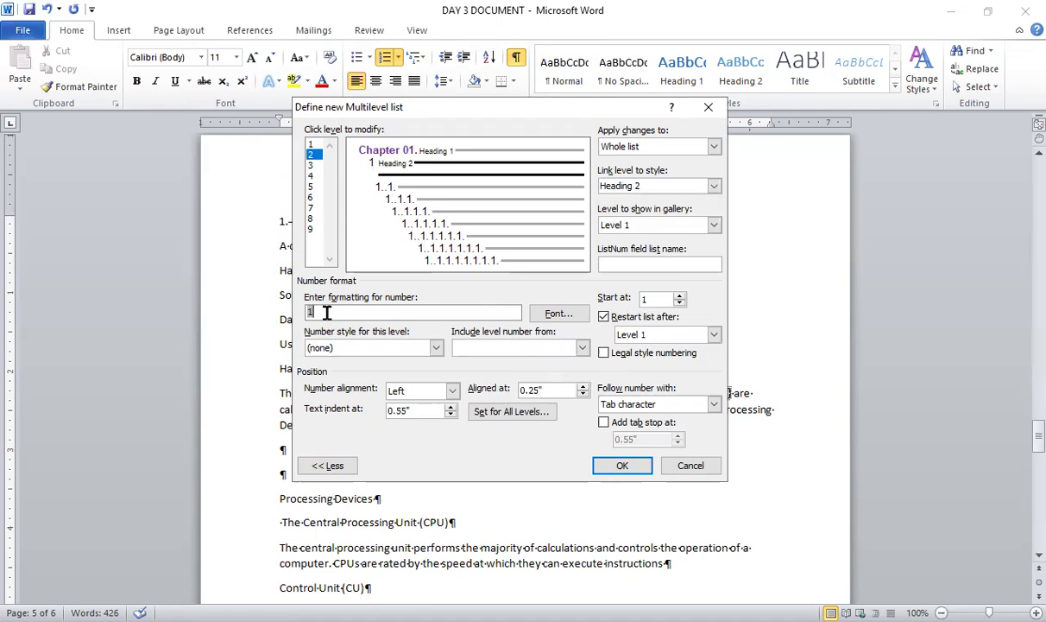
text(.)
click(436, 348)
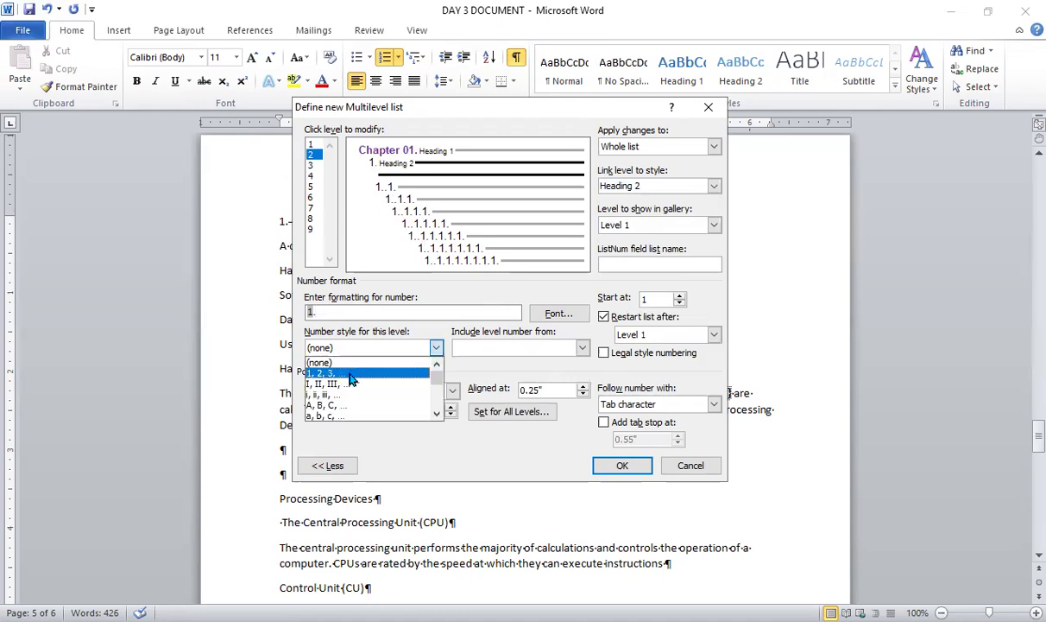
click(352, 373)
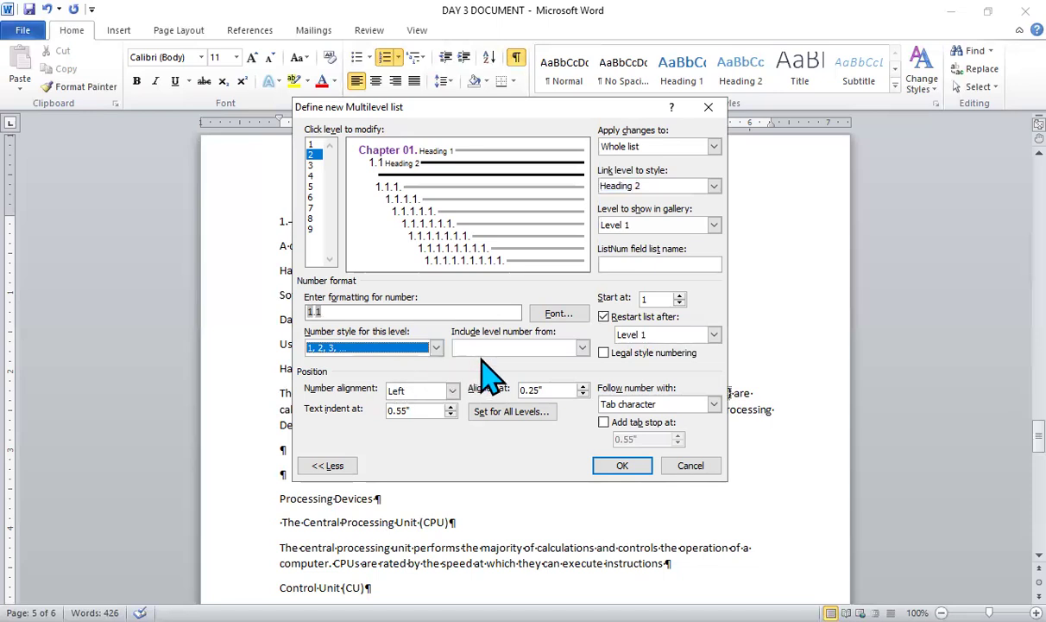
- Format the level 2 number in bold, size 14, with the standard dark blue font color
click(557, 316)
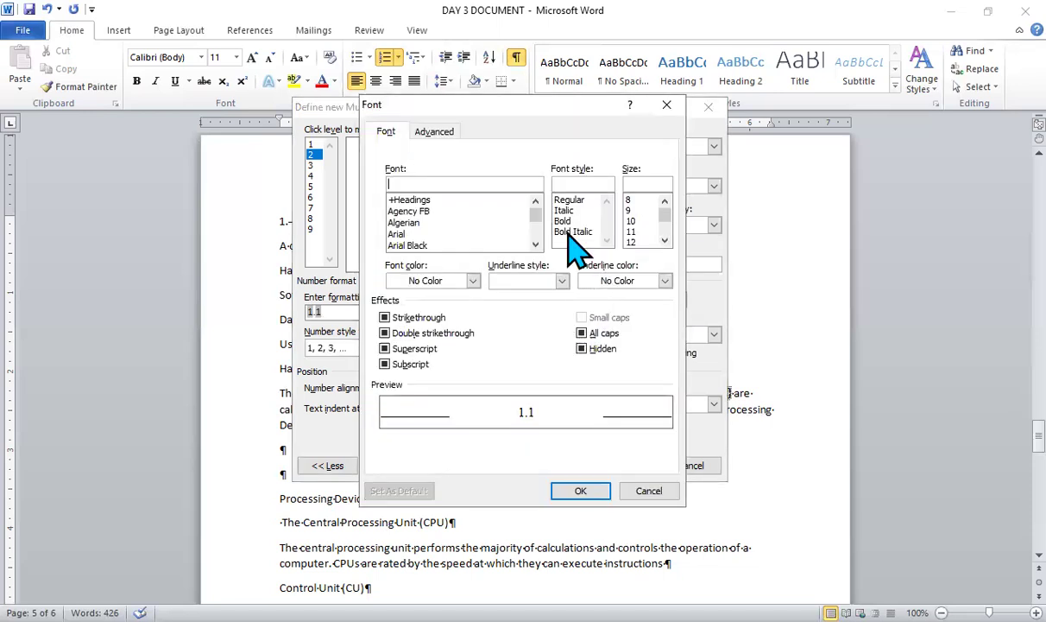
click(568, 221)
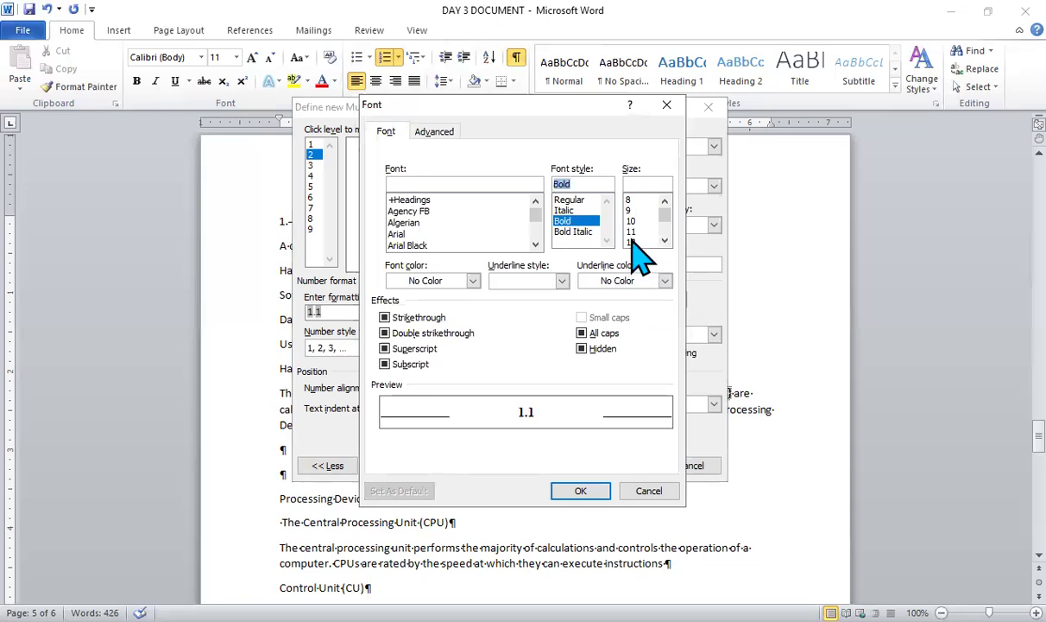
click(664, 241)
click(639, 243)
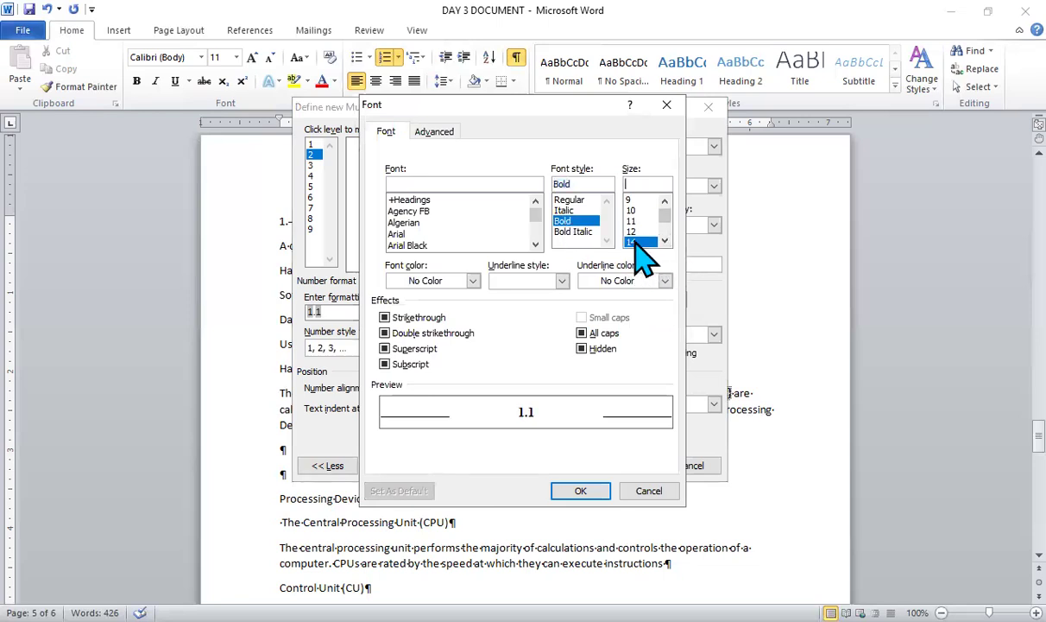
click(473, 282)
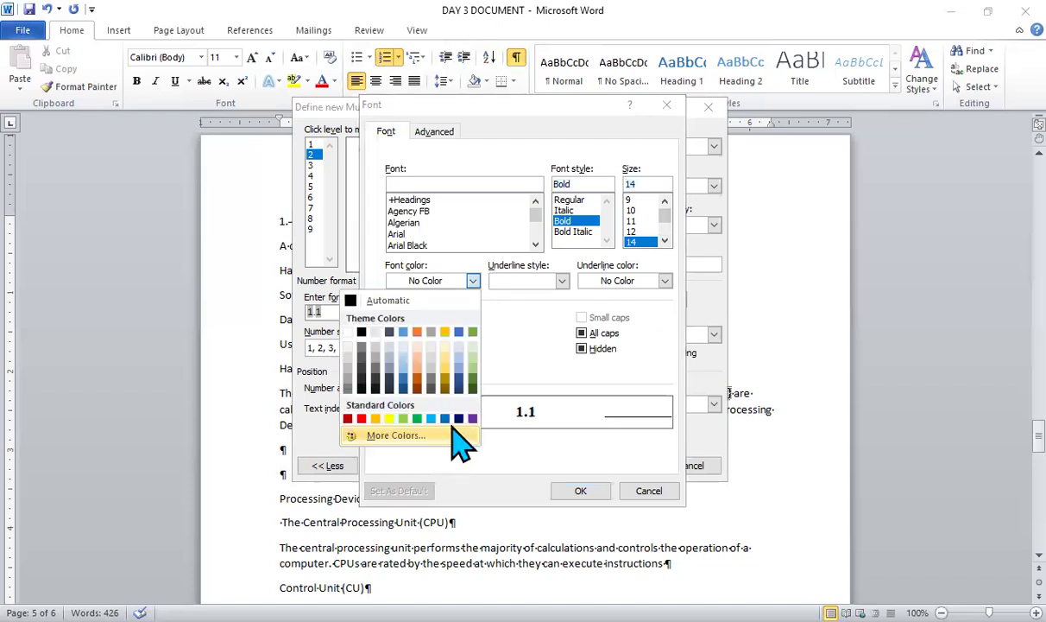
click(458, 419)
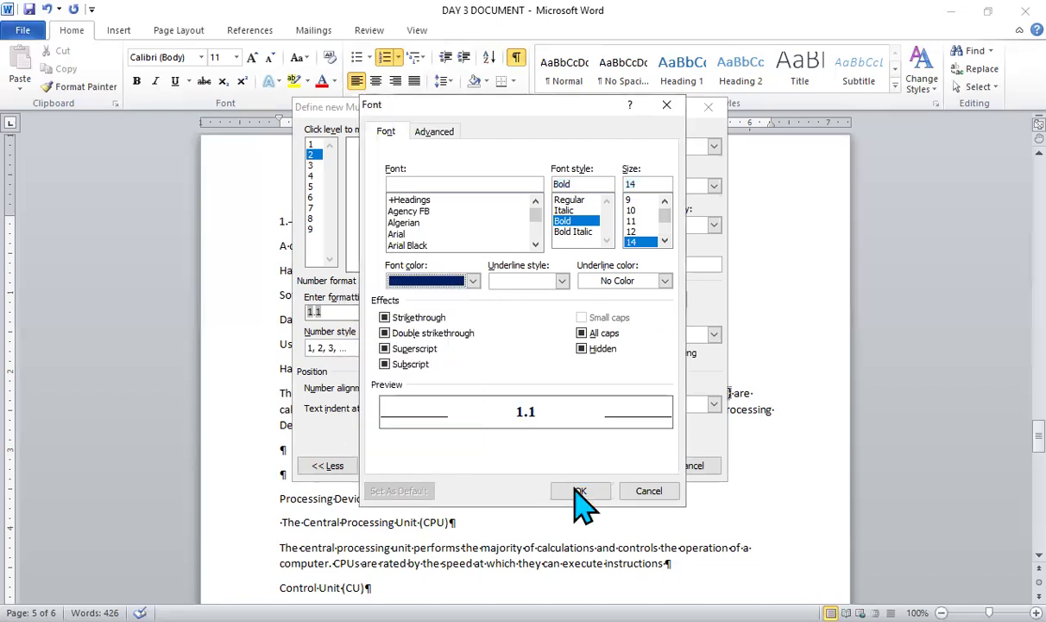
click(580, 490)
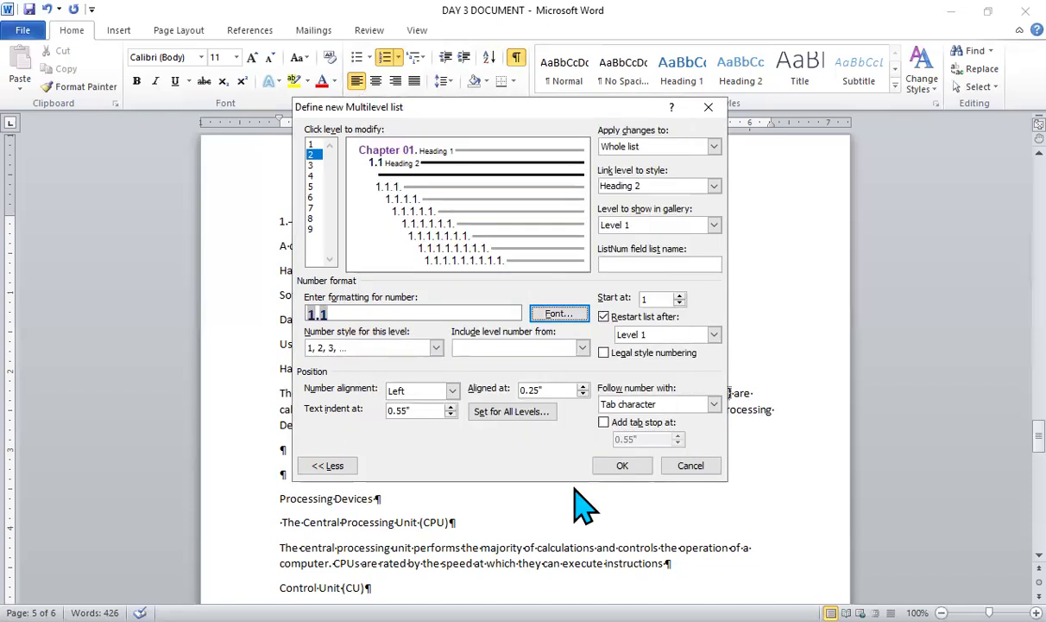
- Link level 3 of the multilevel list to the Heading 3 style
click(314, 166)
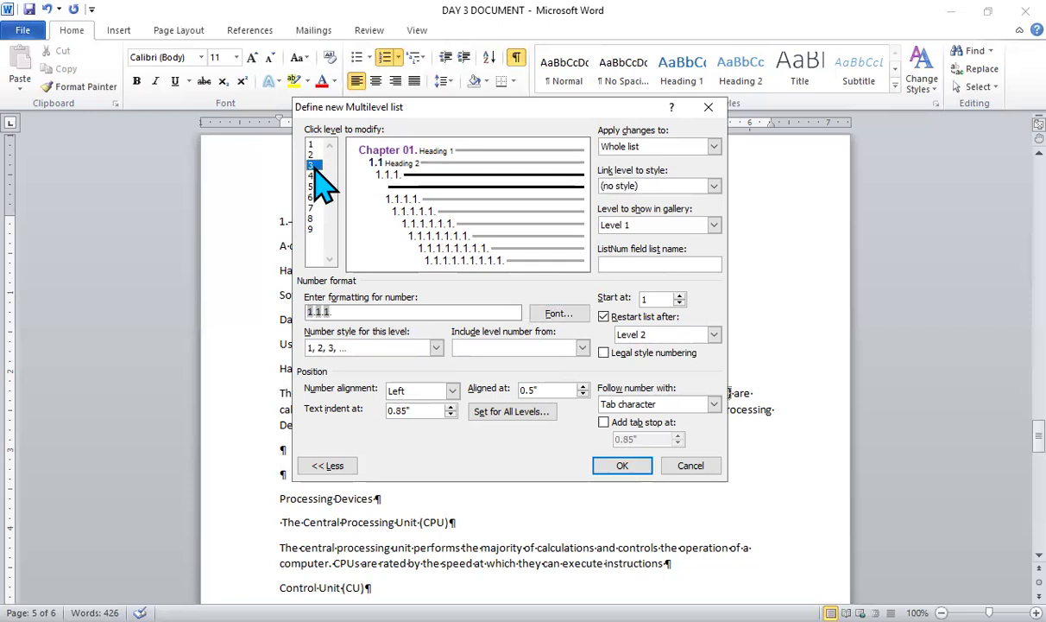
click(714, 184)
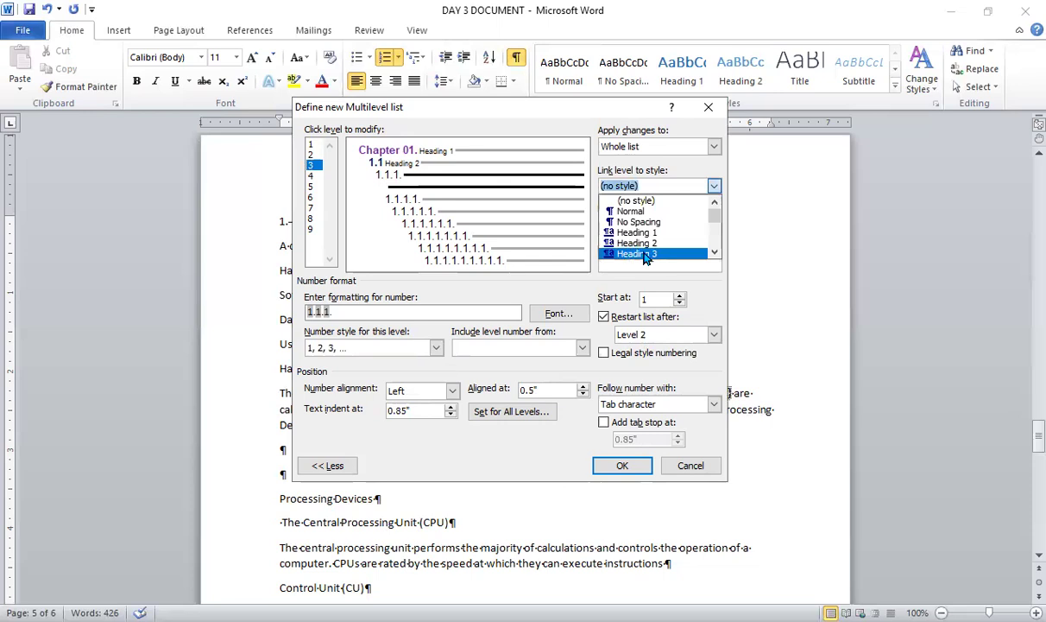
click(644, 255)
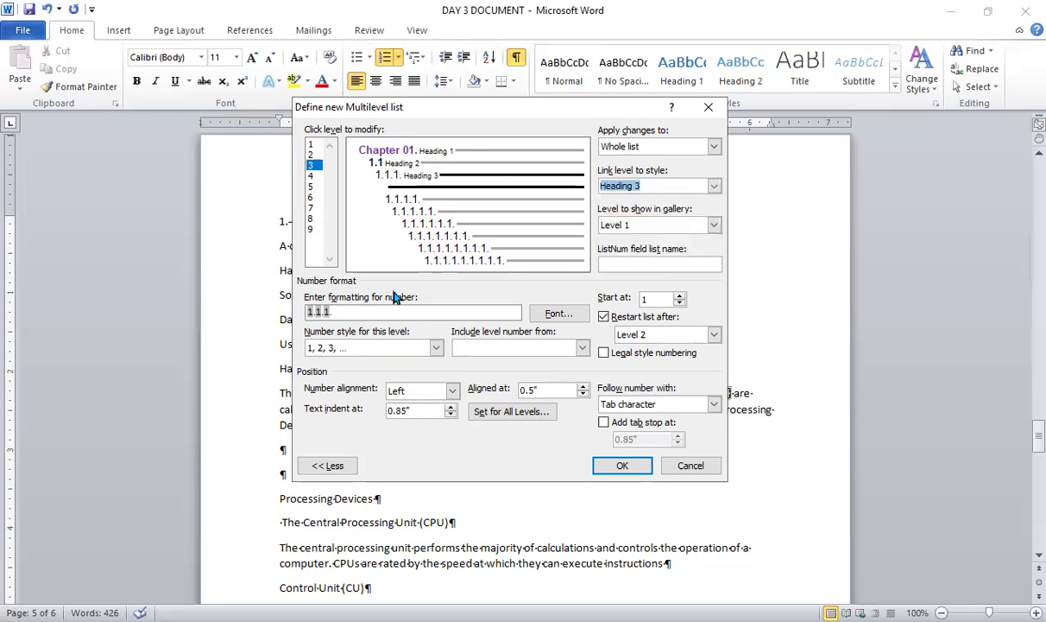
- Replace the level 3 number format with the Level 1 number, Level 2 number and a 1, 2, 3 style number, separated by periods
click(347, 310)
key(BackSpace)
key(BackSpace)
key(BackSpace)
key(BackSpace)
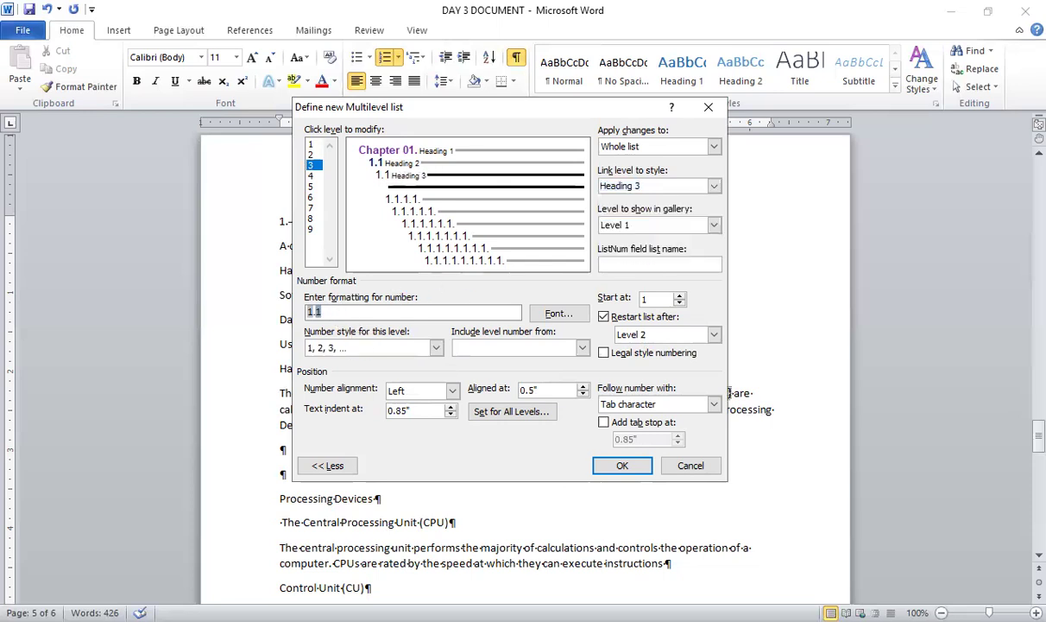
key(BackSpace)
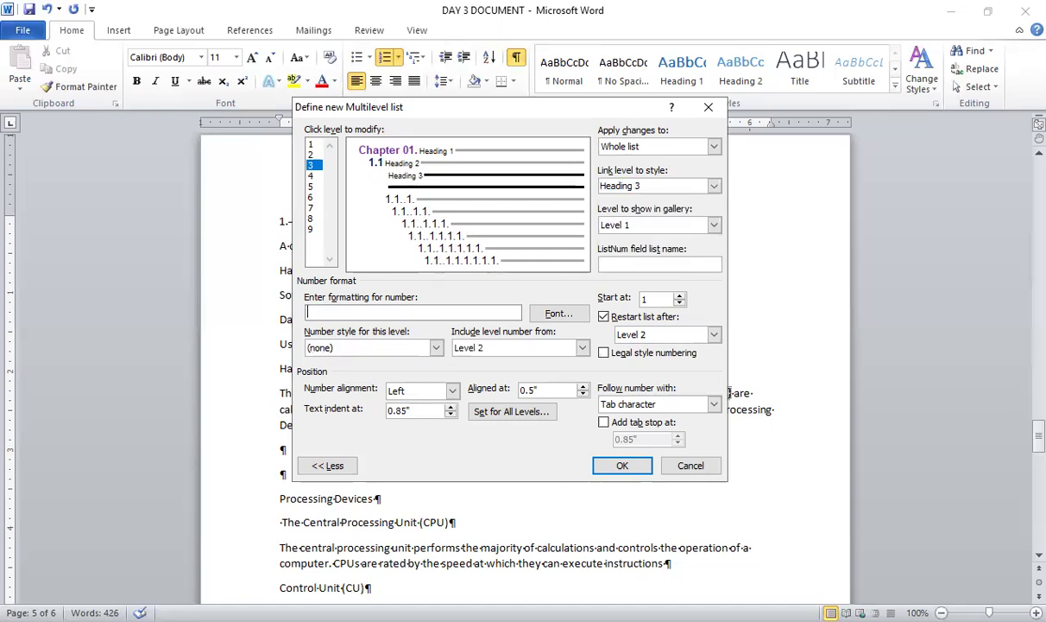
click(583, 348)
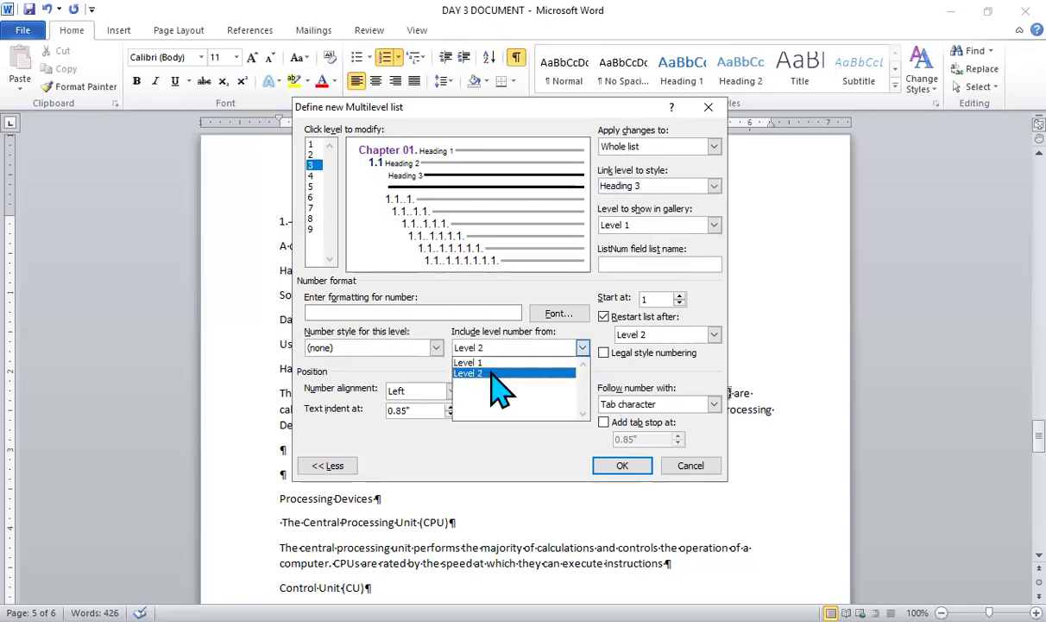
click(497, 362)
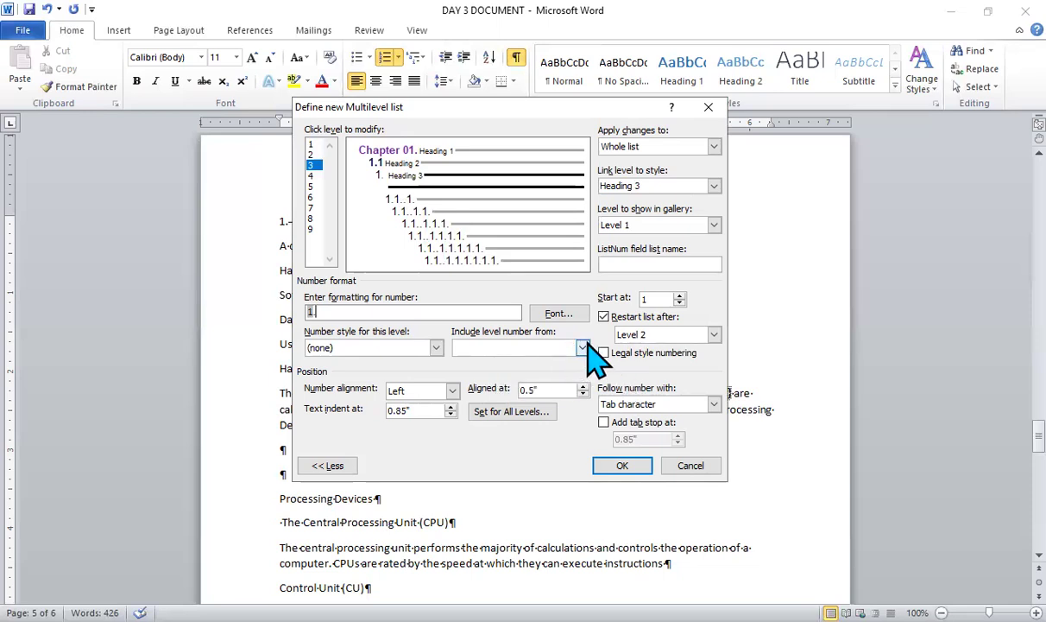
click(535, 350)
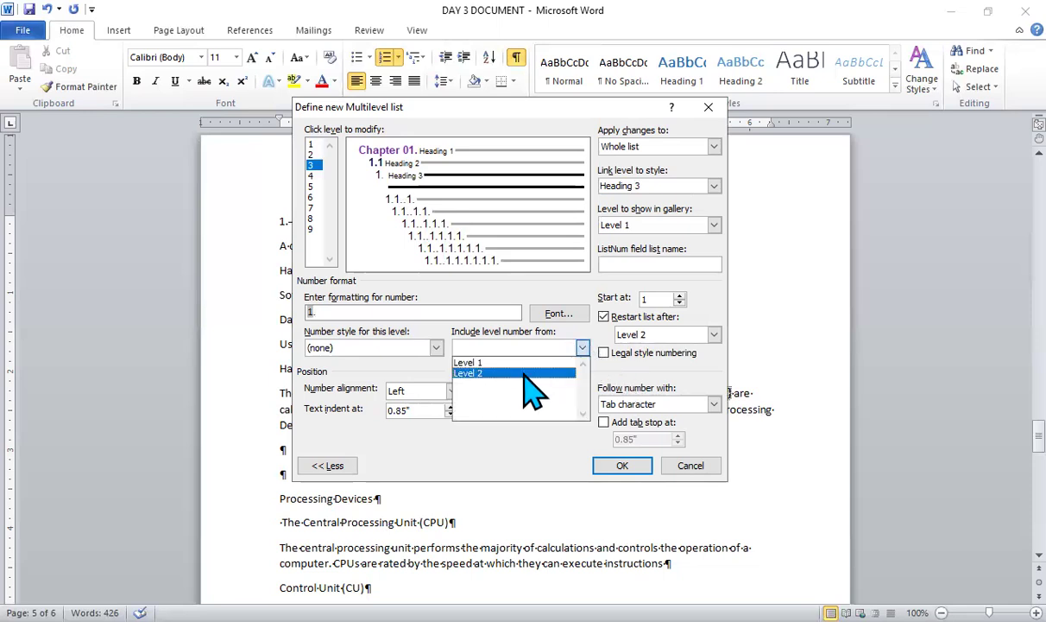
click(524, 373)
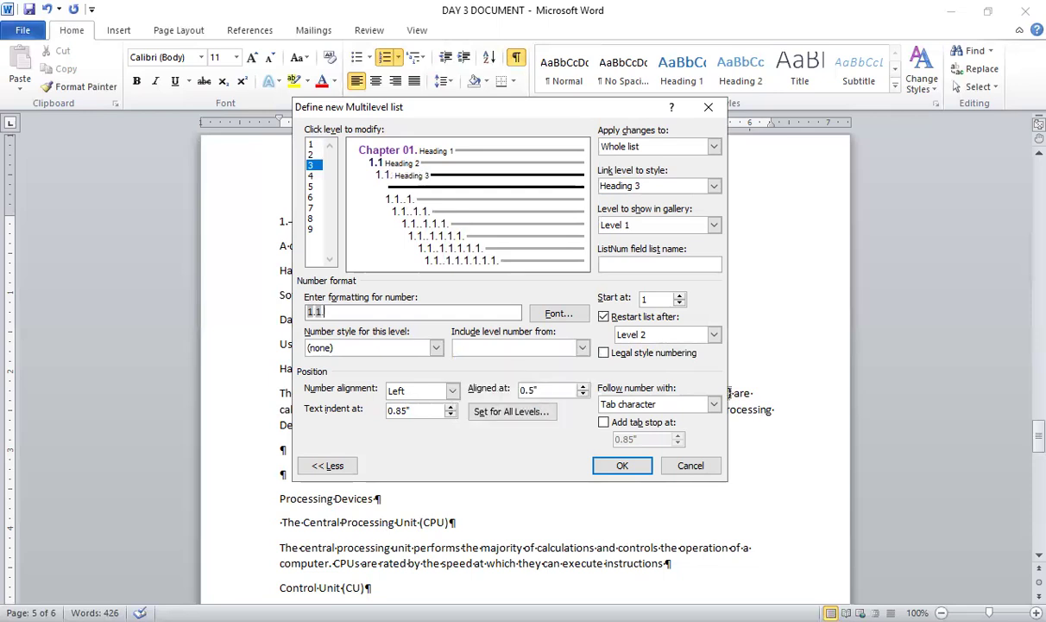
click(437, 348)
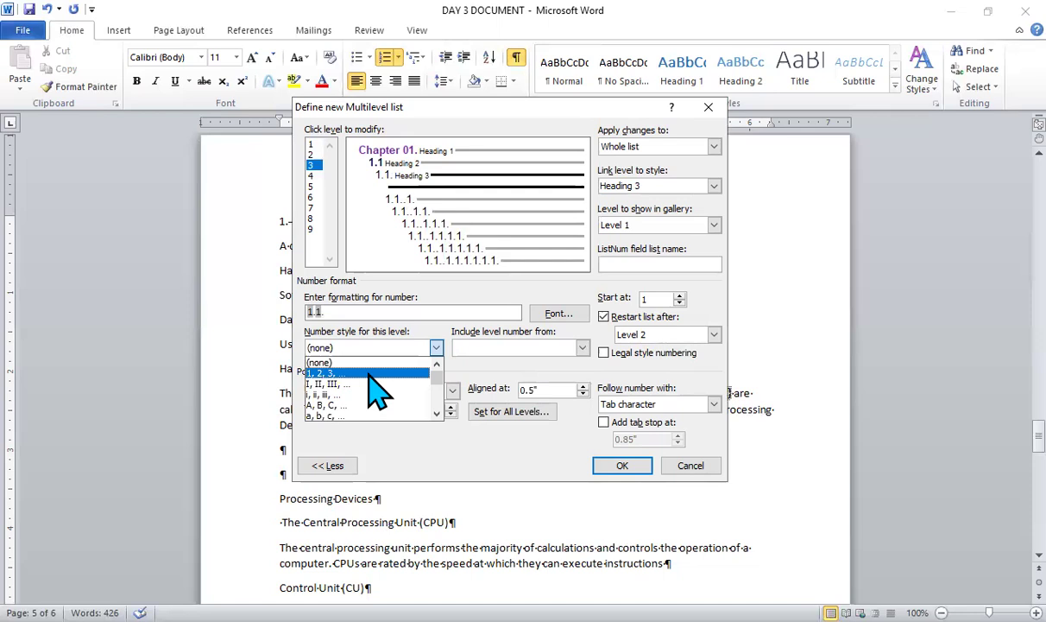
click(377, 372)
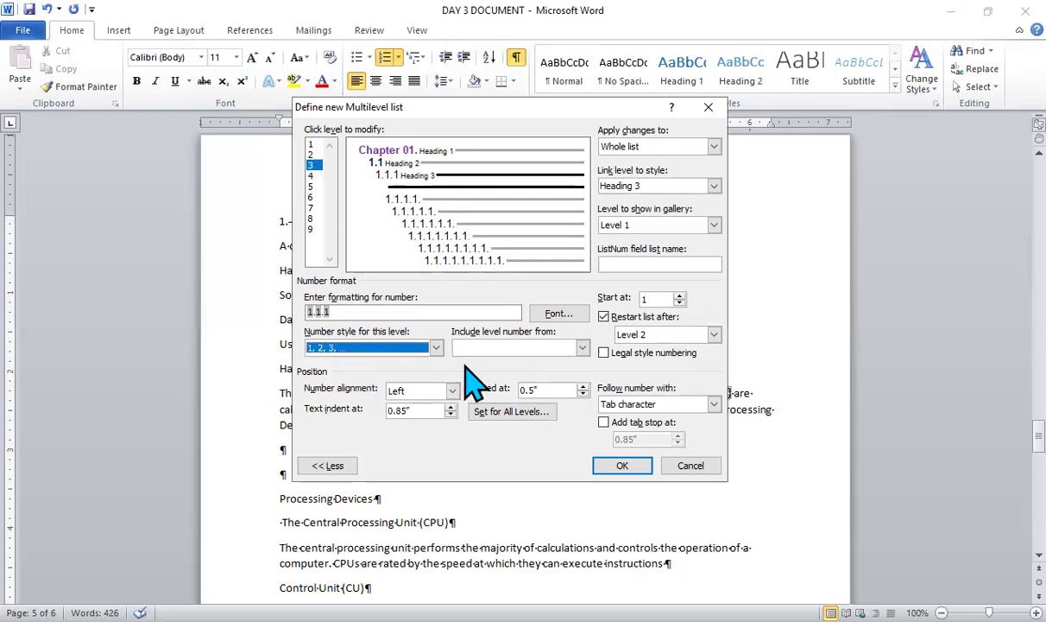
- Make the level 3 number bold and apply the finished multilevel list definition to the document
click(558, 313)
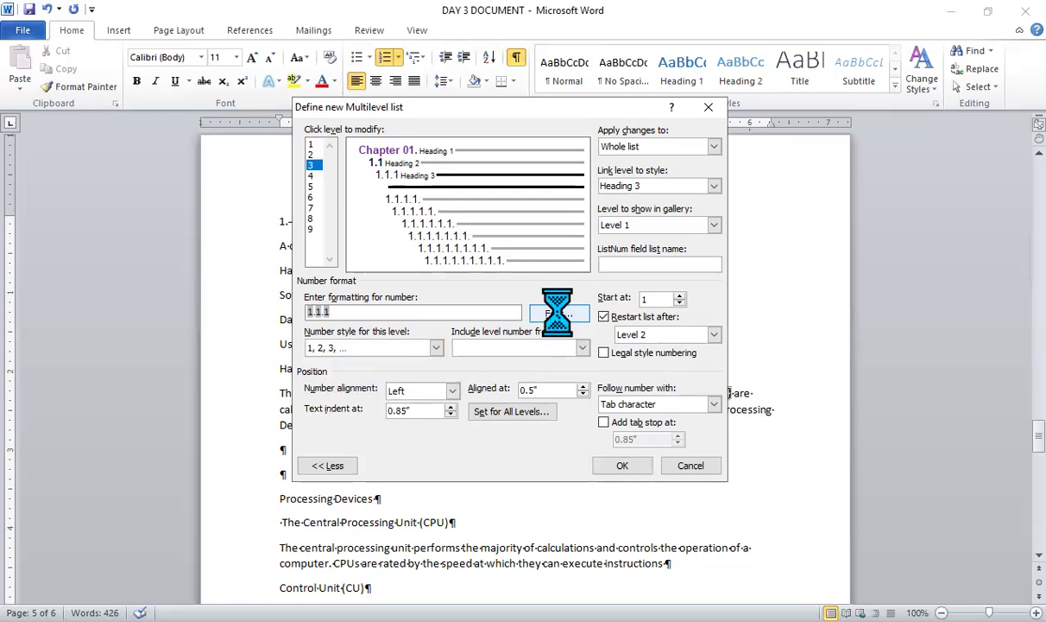
click(566, 221)
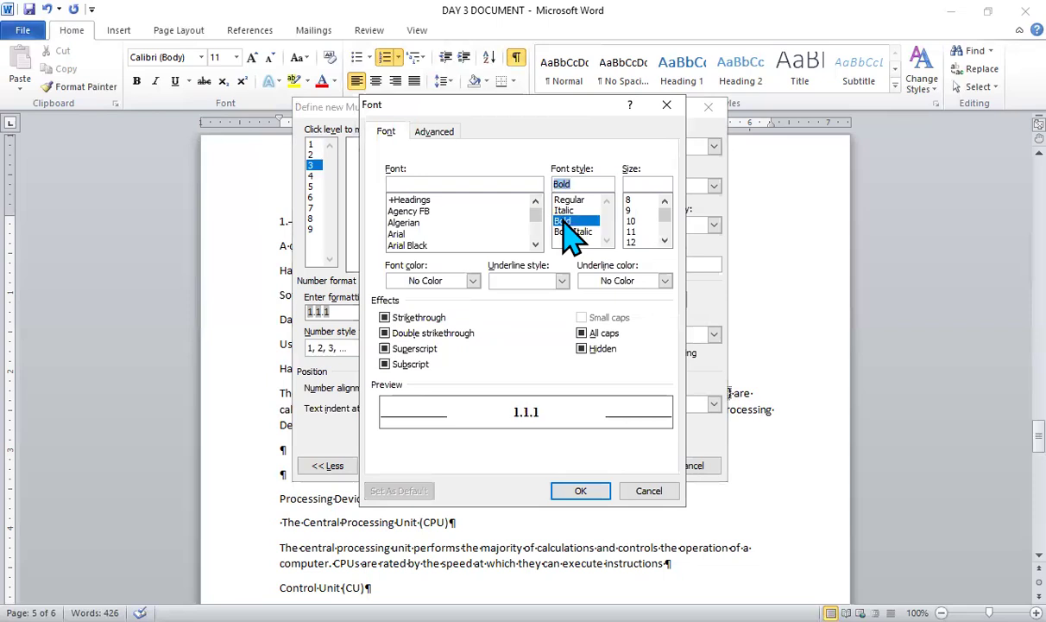
click(576, 491)
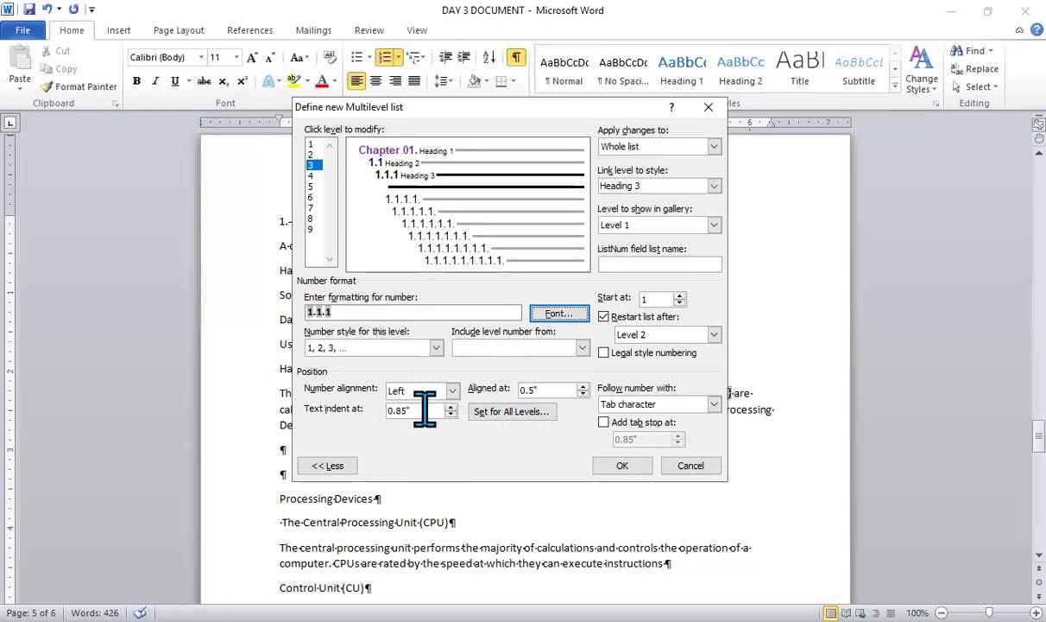
click(623, 467)
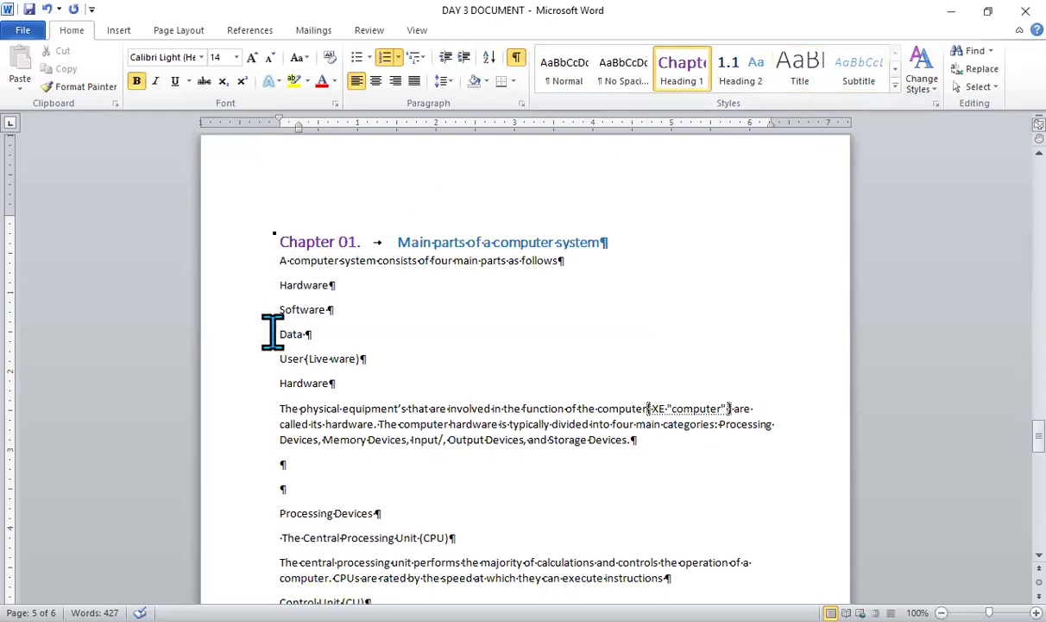
- Apply the Heading 2 style to the second Hardware line and to the Processing Devices line
click(271, 380)
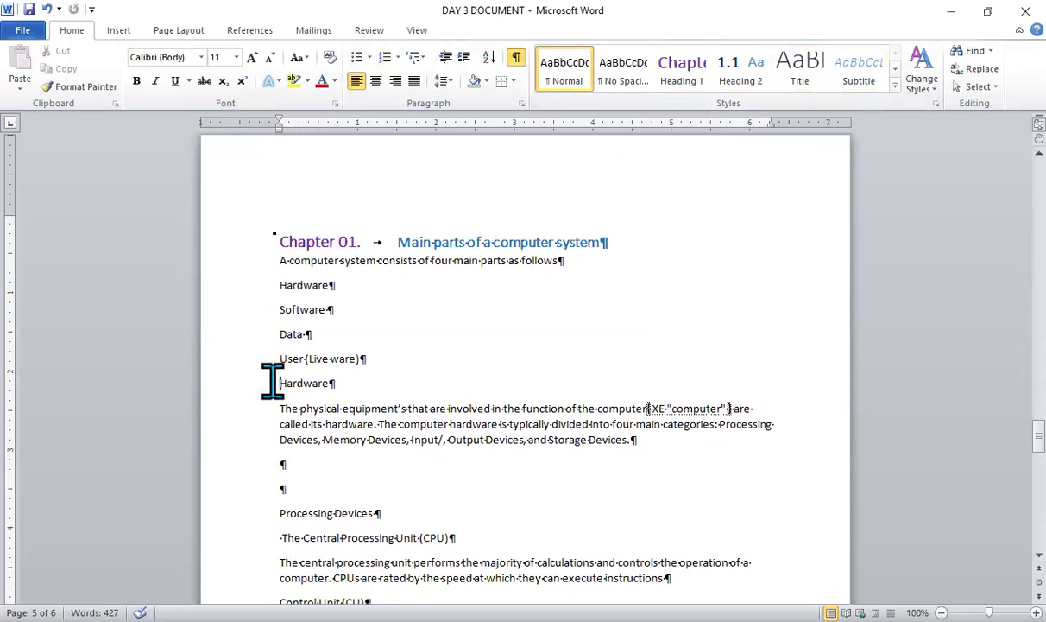
click(734, 76)
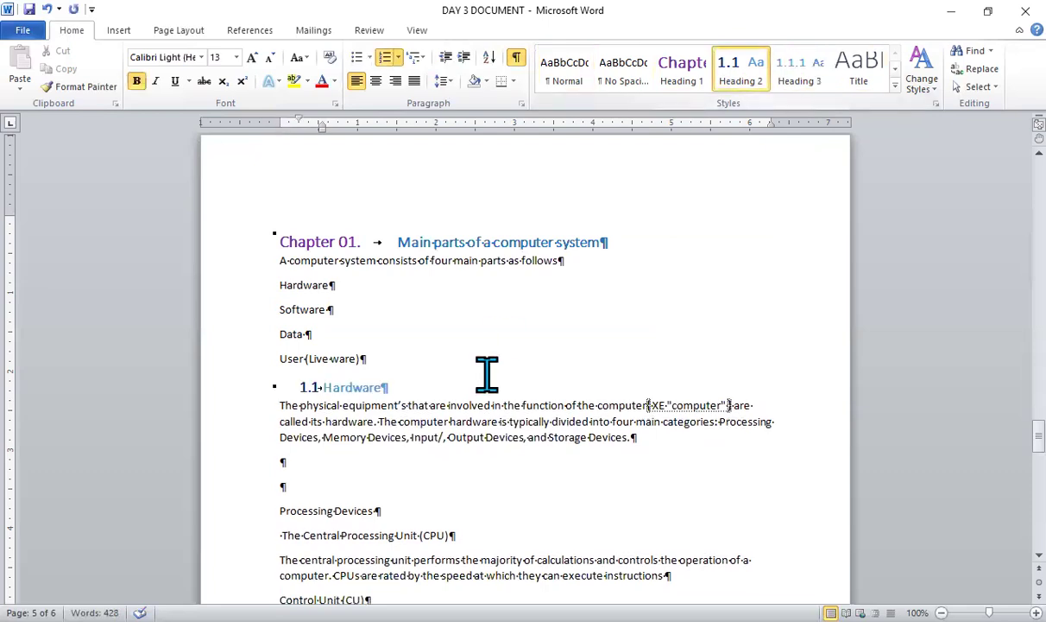
click(276, 507)
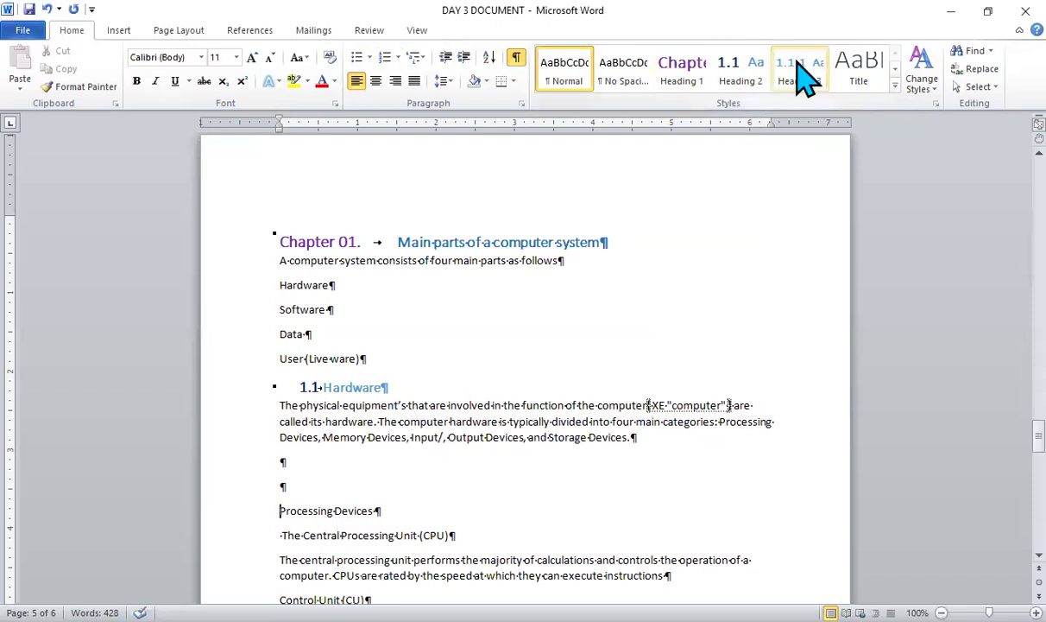
click(732, 73)
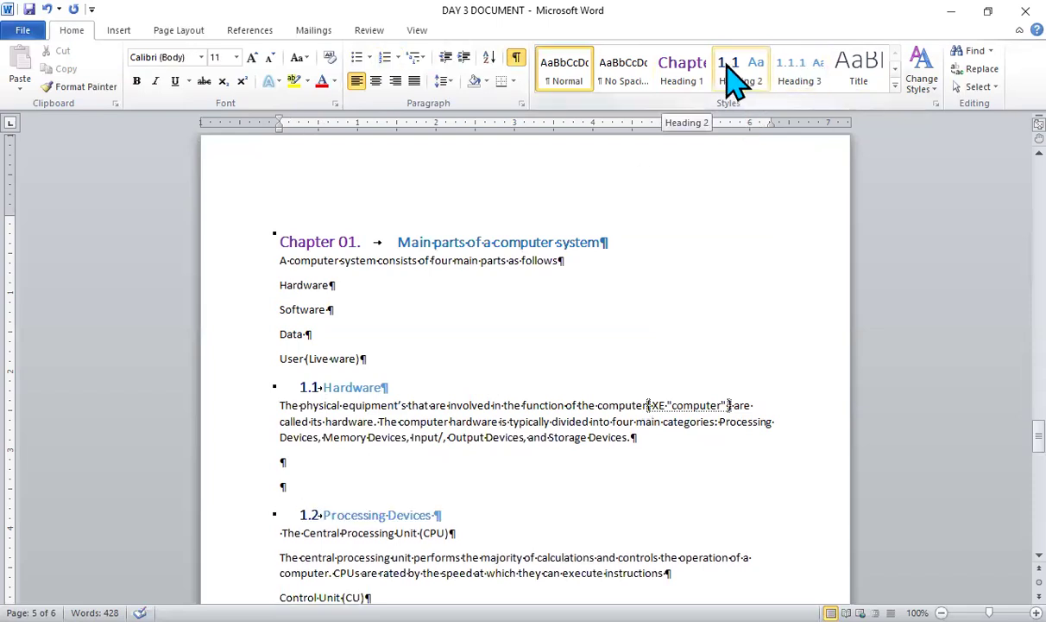
click(726, 65)
- Apply the Heading 3 style to the Central Processing Unit (CPU), Control Unit (CU) and Arithmetic Logic Unit (ALU) title lines
scroll(727, 65, down, 6)
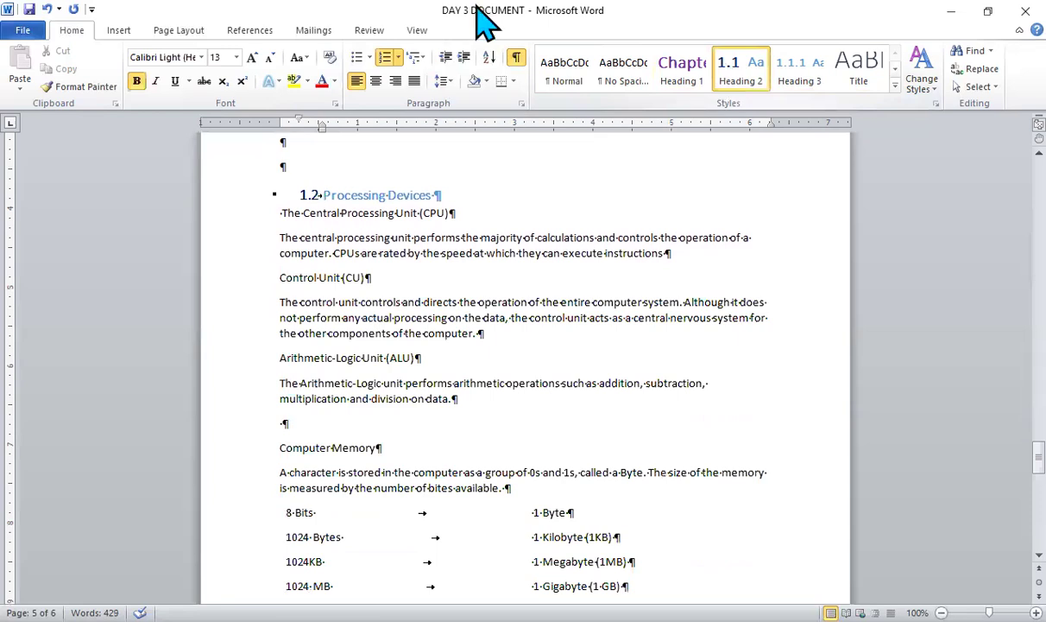
click(278, 213)
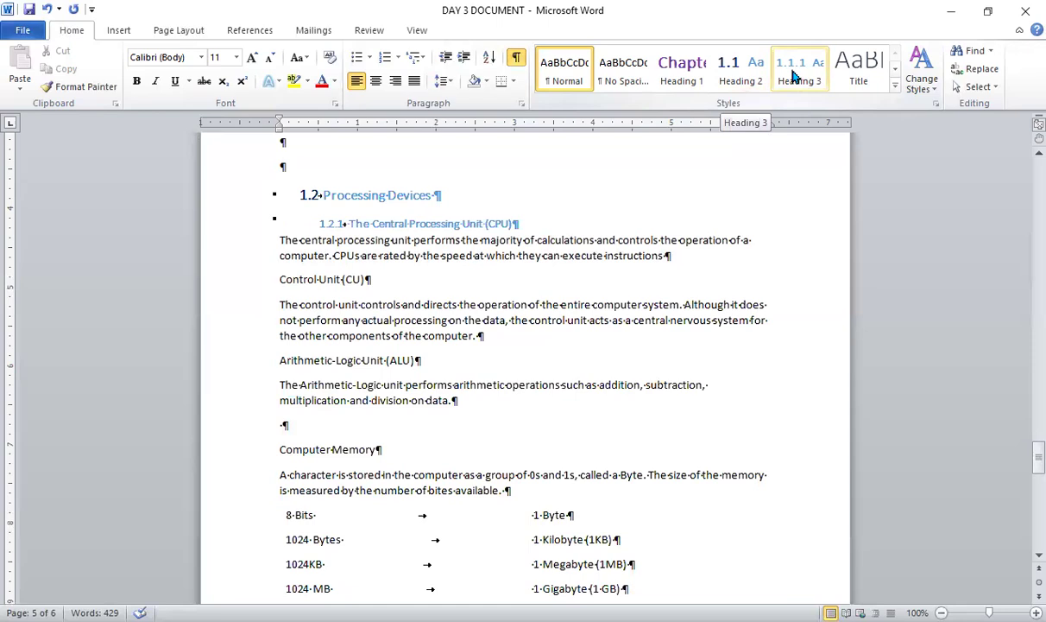
click(794, 76)
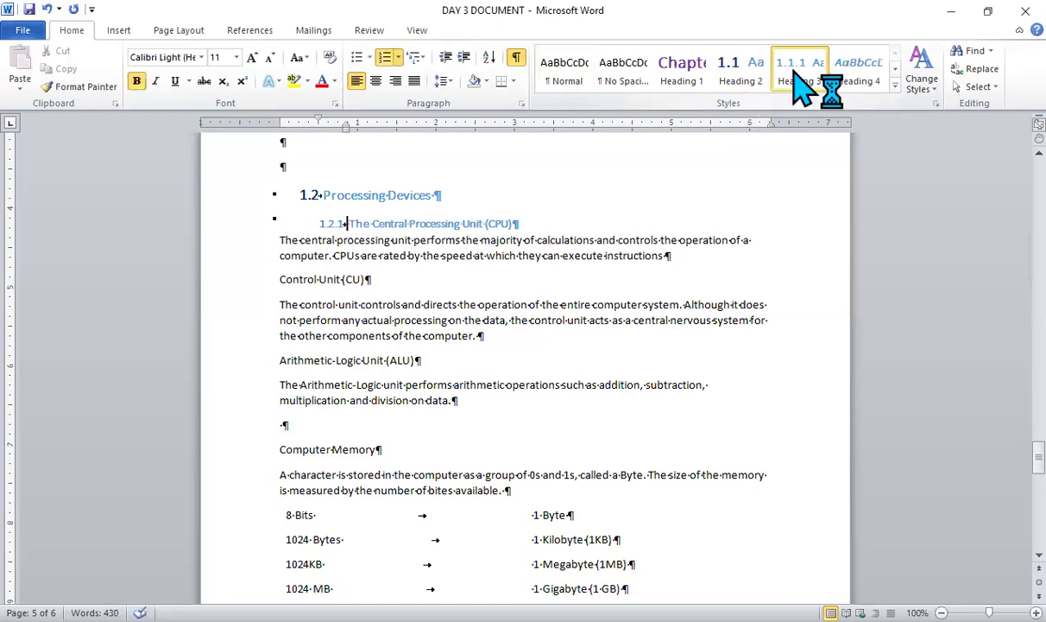
click(275, 278)
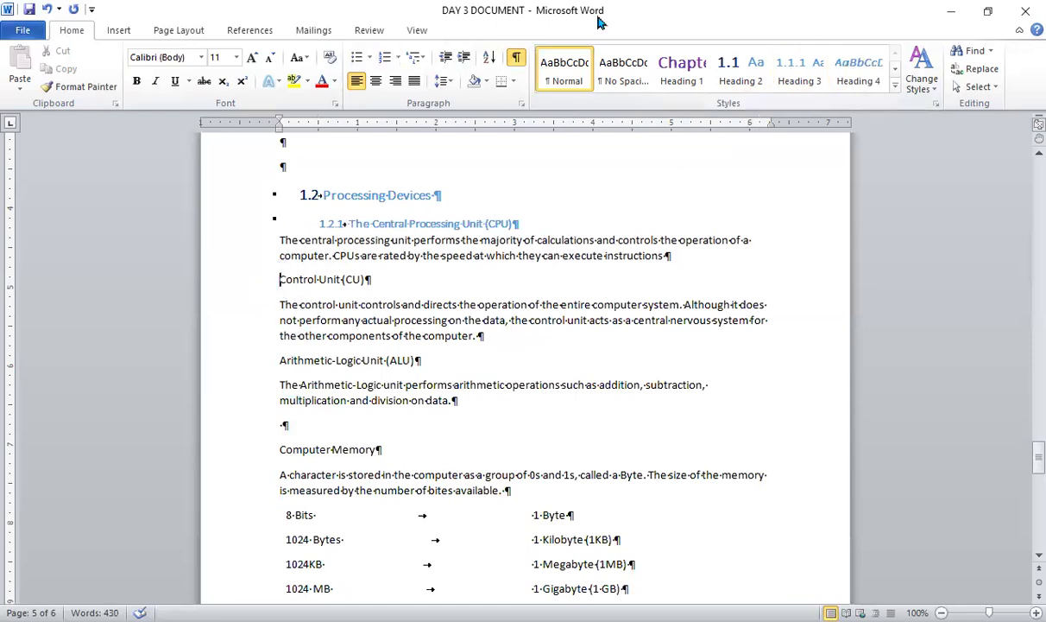
click(809, 83)
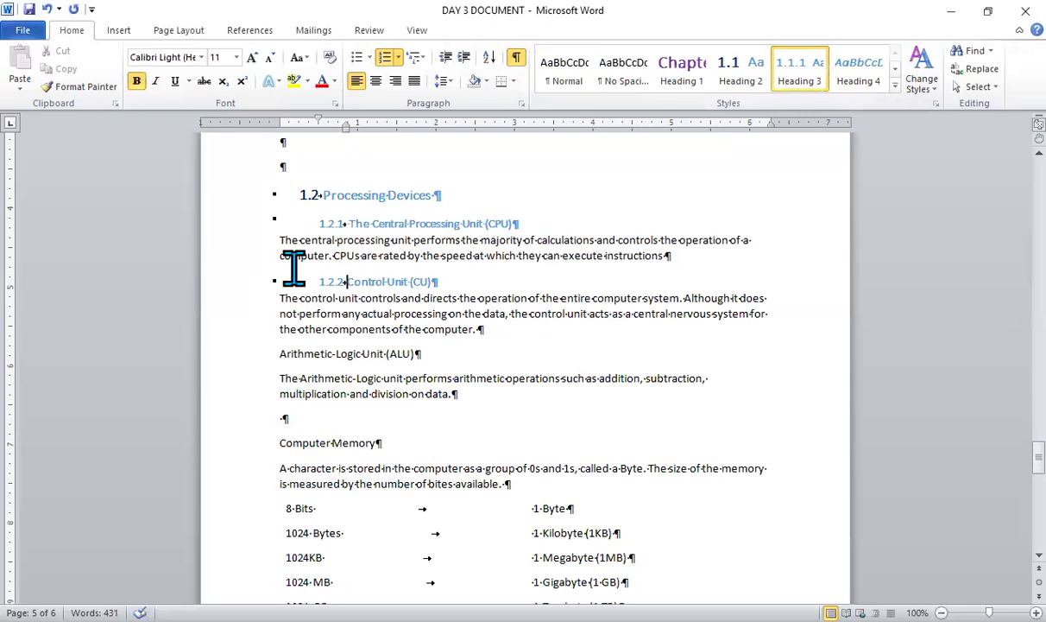
click(277, 353)
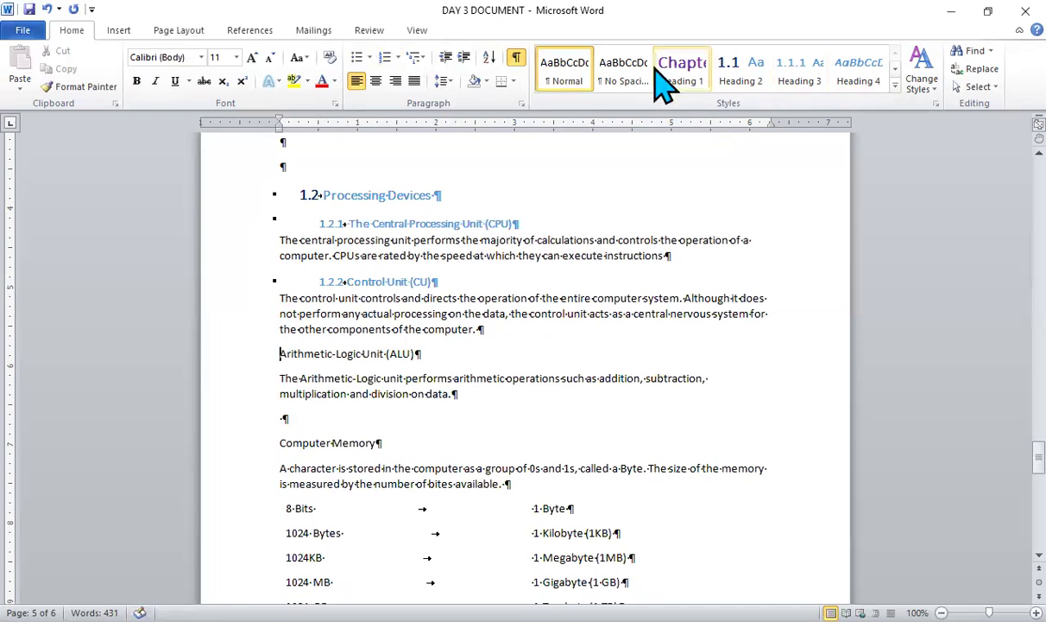
click(799, 69)
- Apply the Heading 2 style to the Computer Memory line
scroll(798, 69, down, 4)
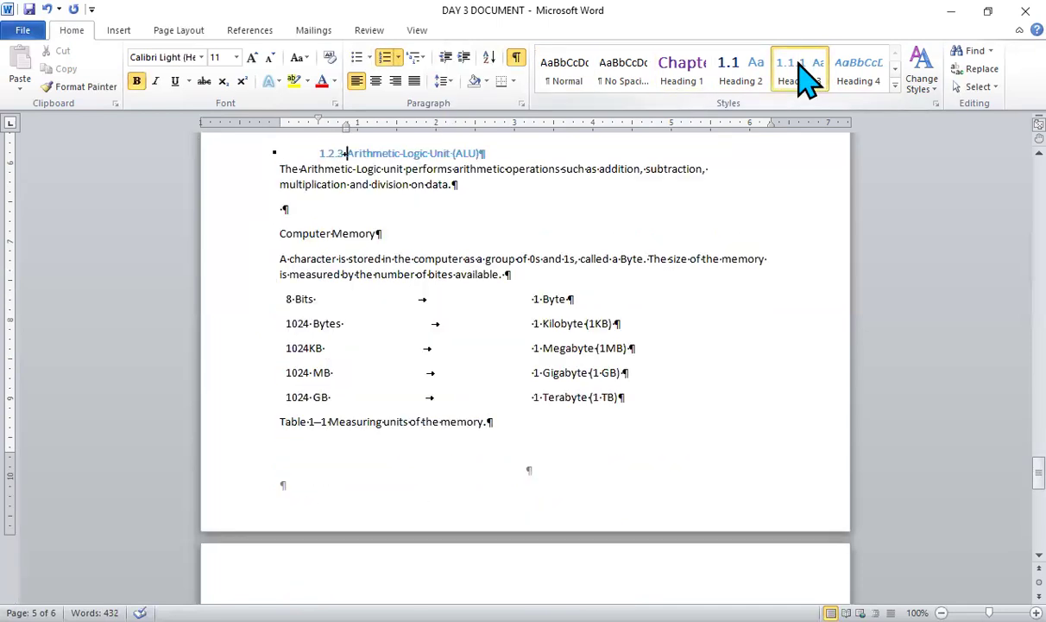
click(277, 231)
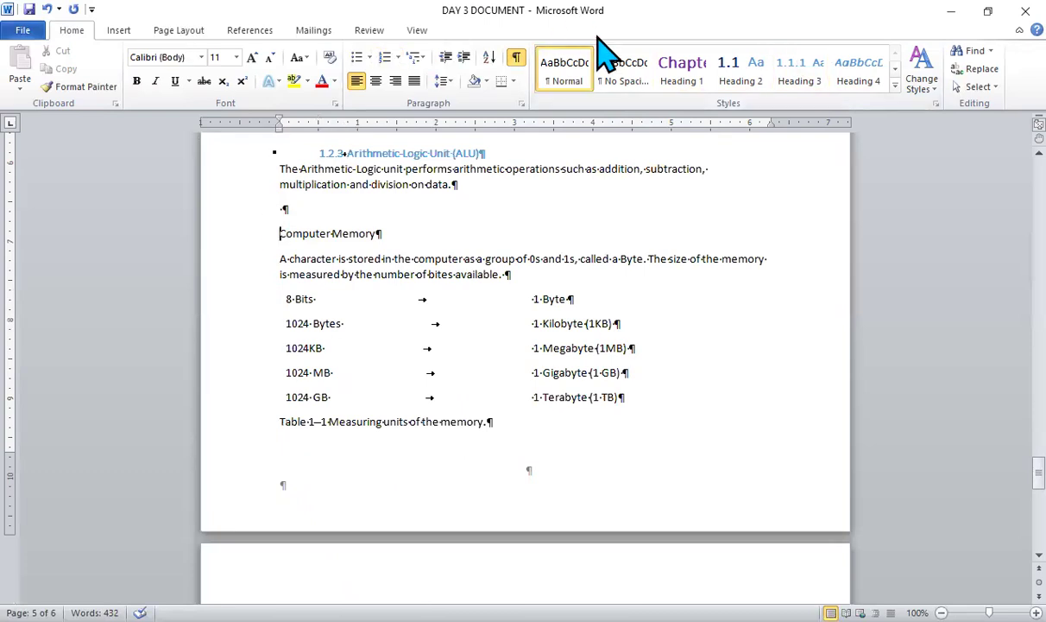
click(734, 71)
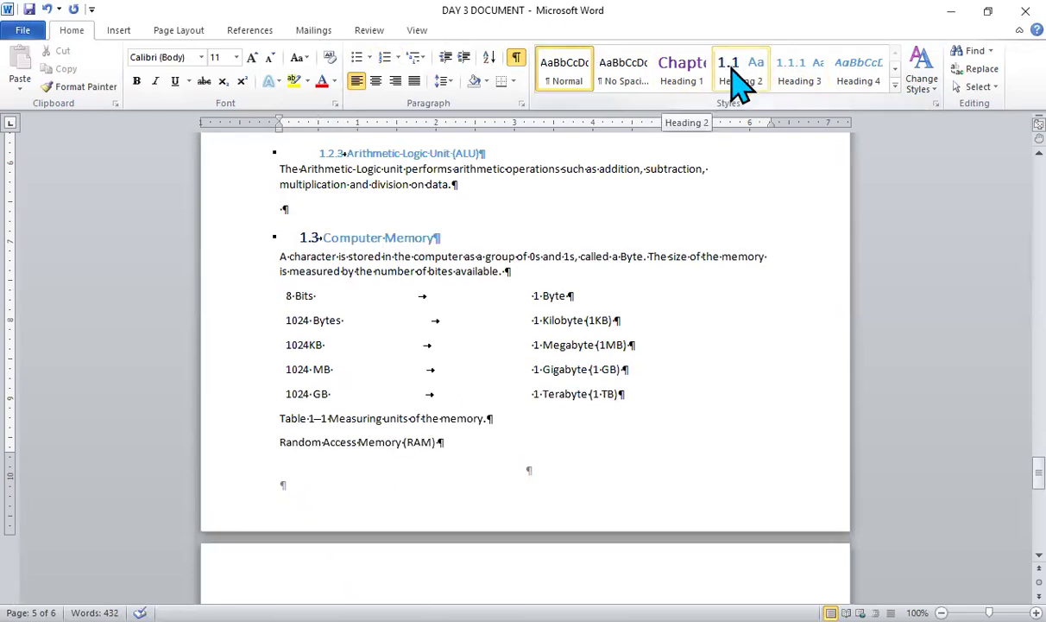
click(732, 70)
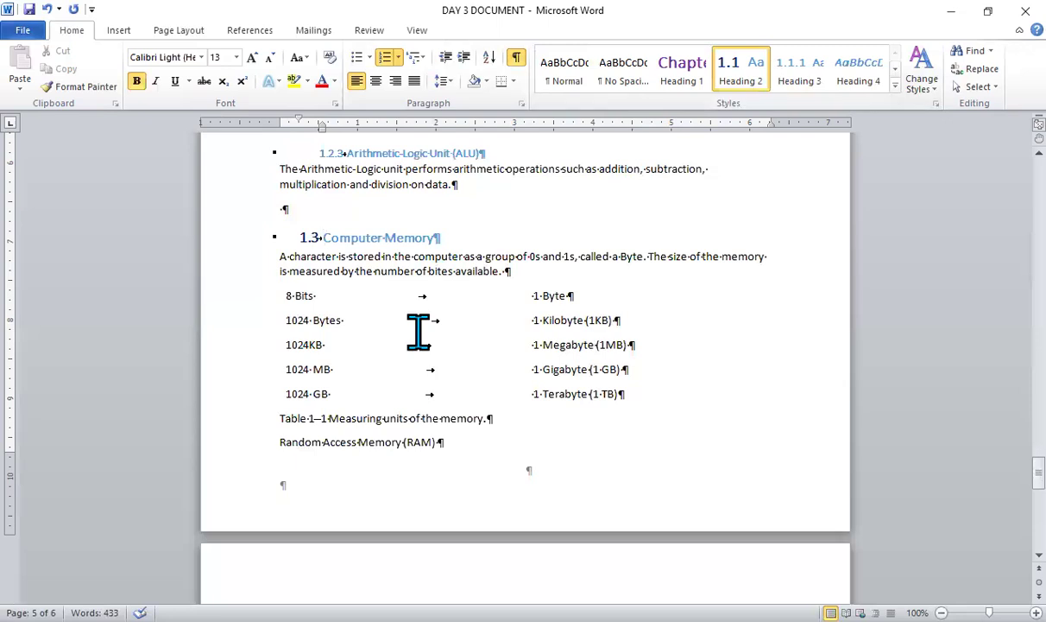
- Apply the Heading 3 style to the Random Access Memory (RAM) and Read Only Memory (ROM) title lines
scroll(417, 331, down, 3)
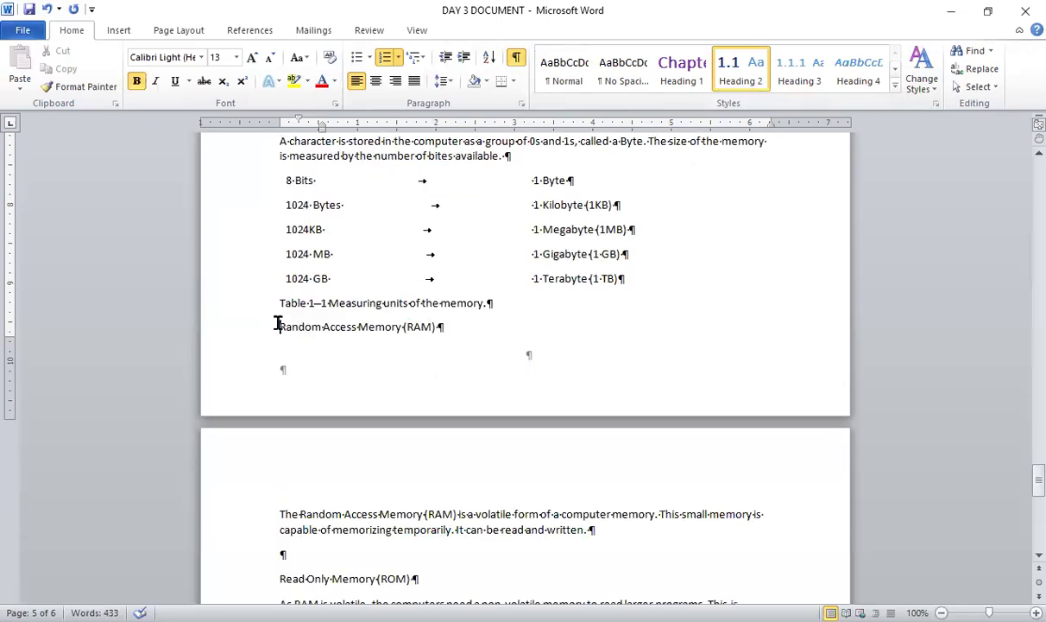
click(277, 324)
click(795, 69)
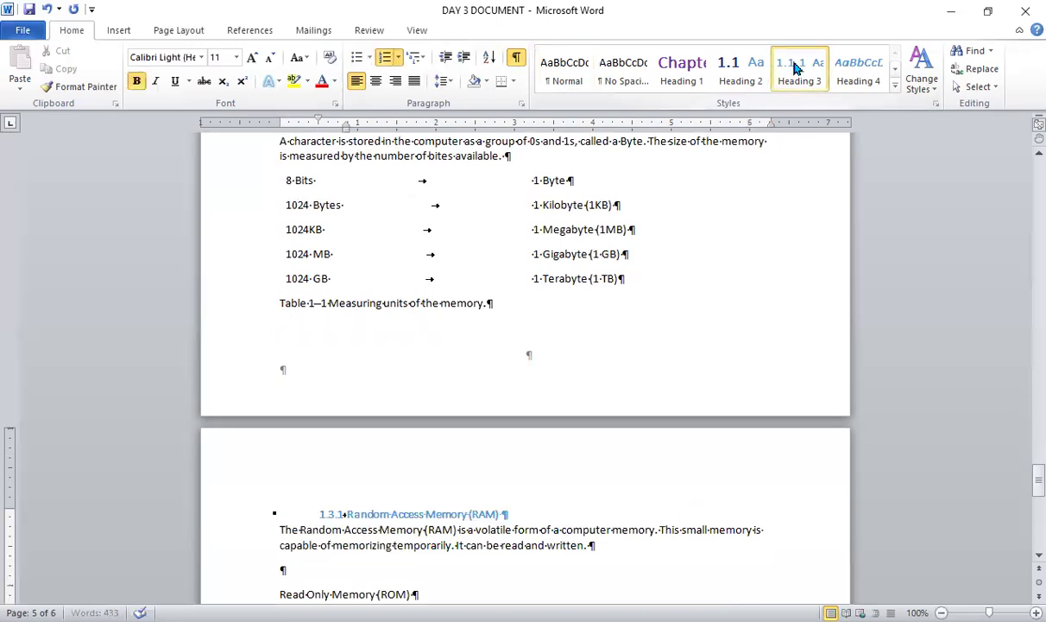
scroll(525, 345, down, 8)
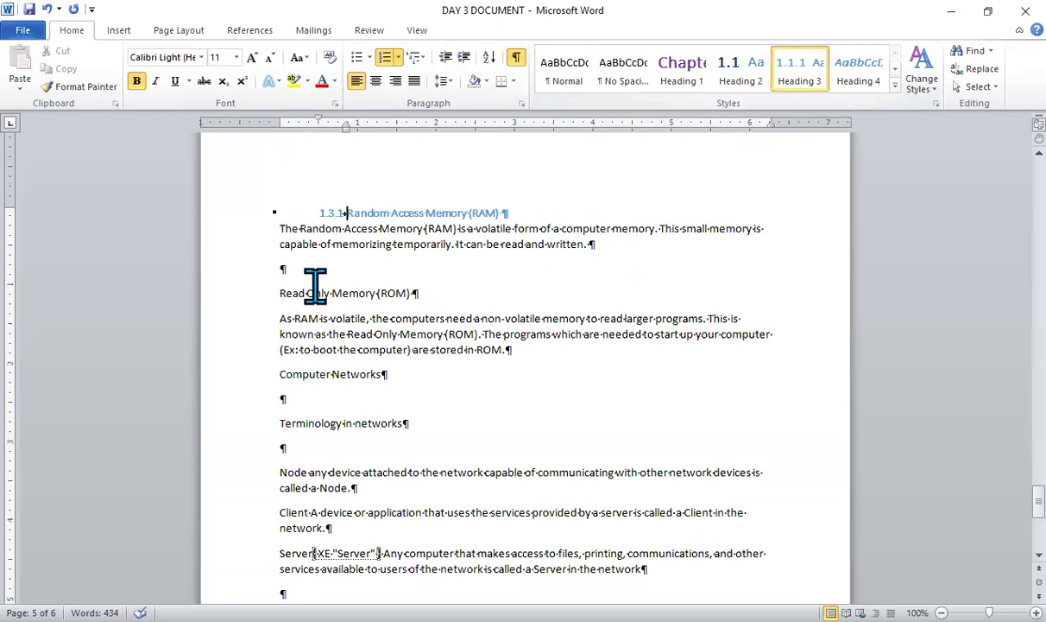
click(278, 294)
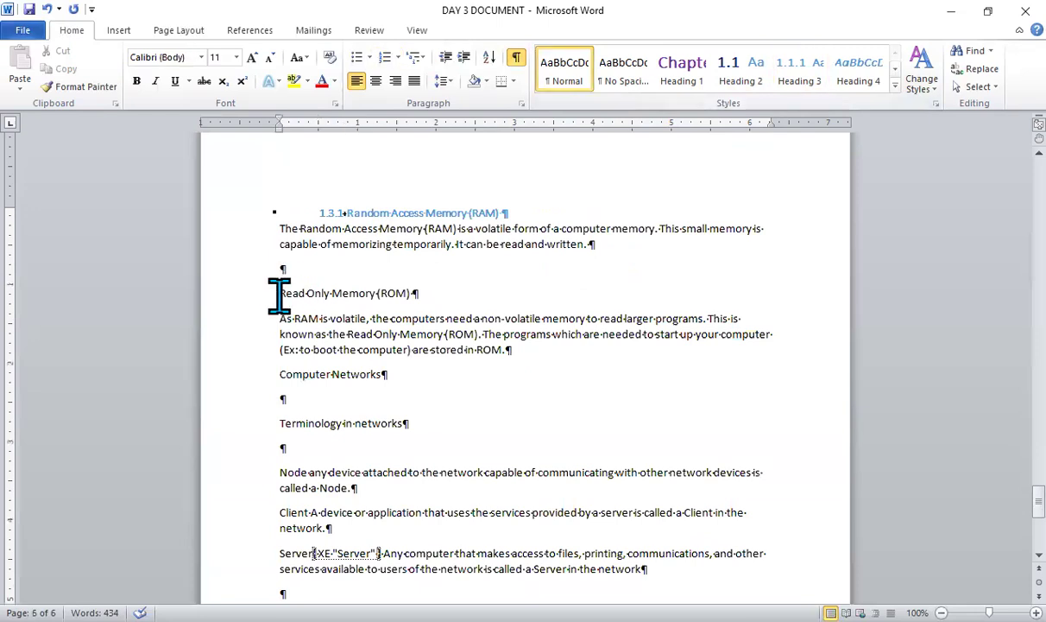
click(799, 73)
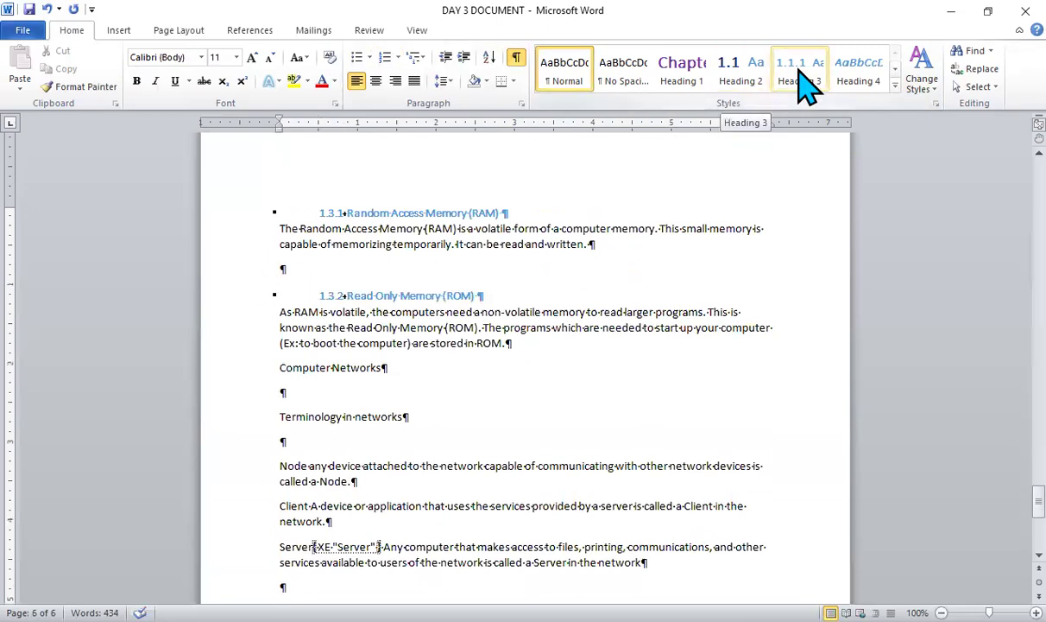
click(799, 73)
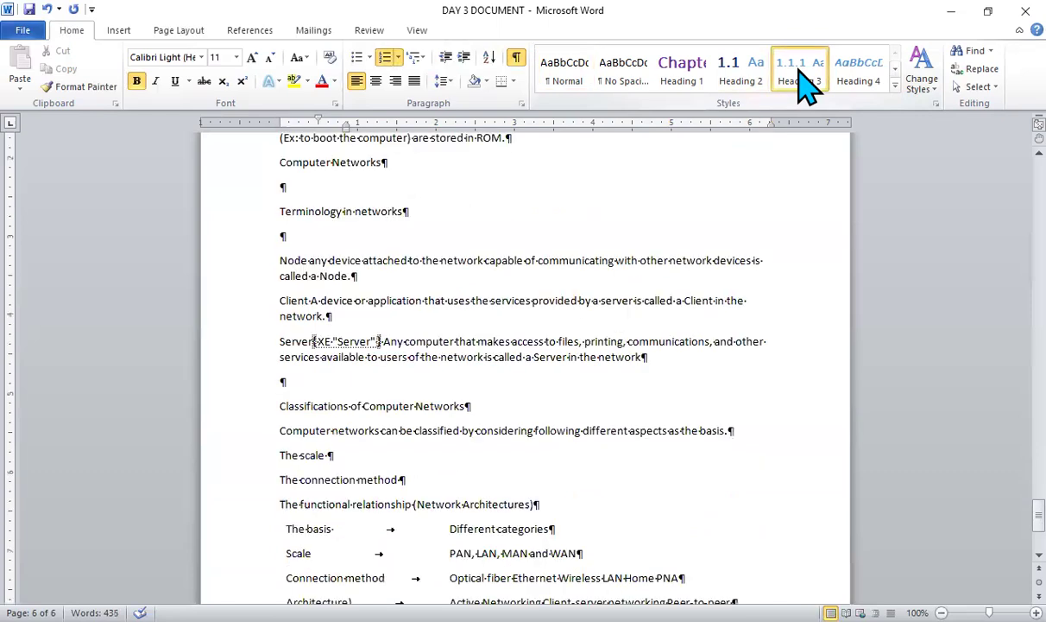
- Insert a page break directly before the Computer Networks line
click(277, 155)
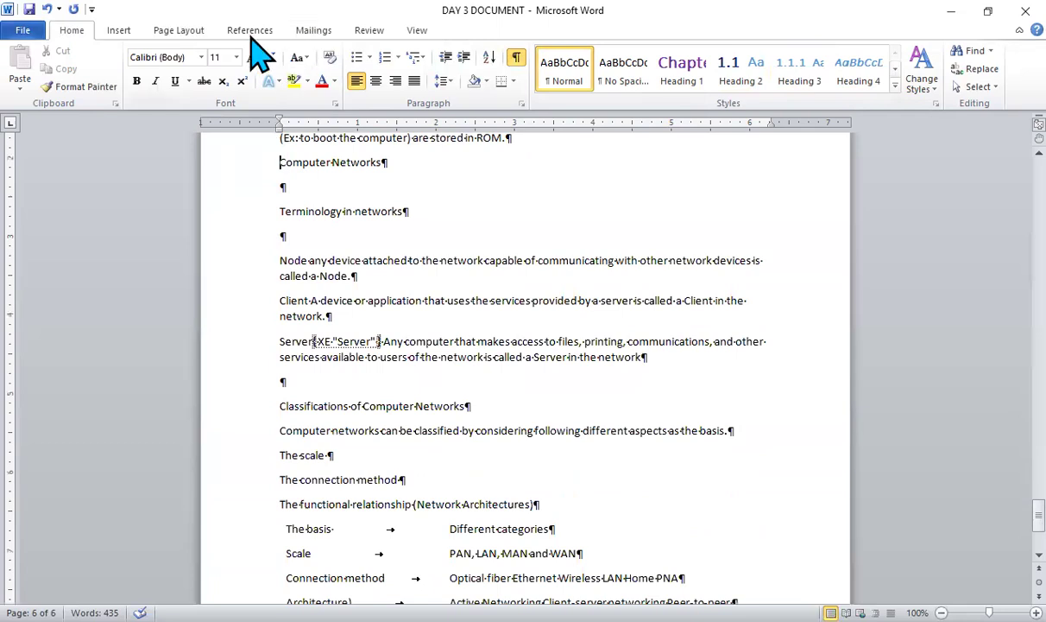
click(179, 30)
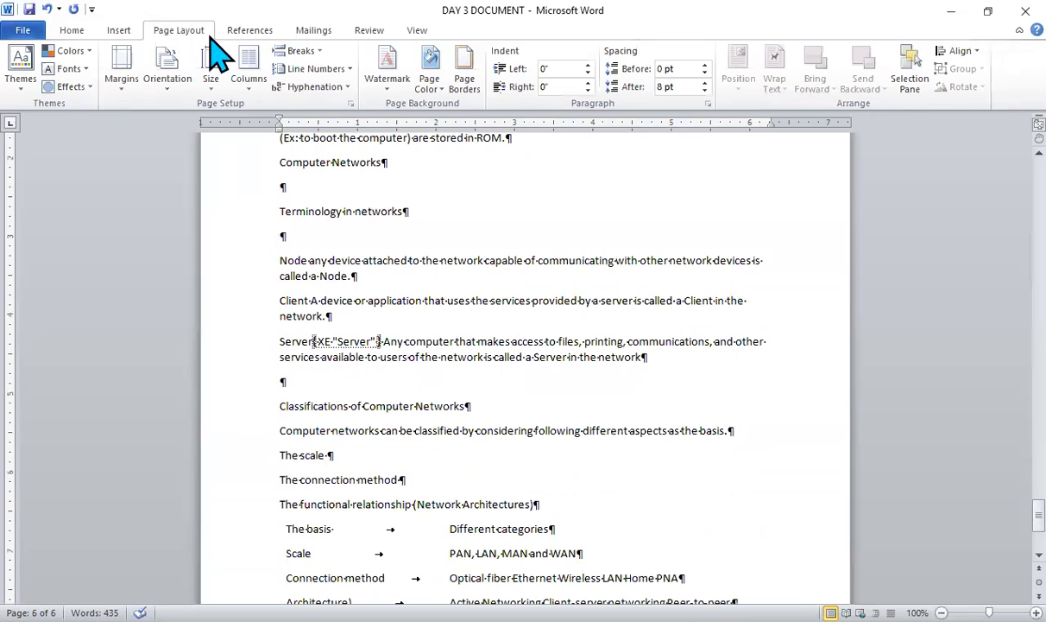
click(317, 51)
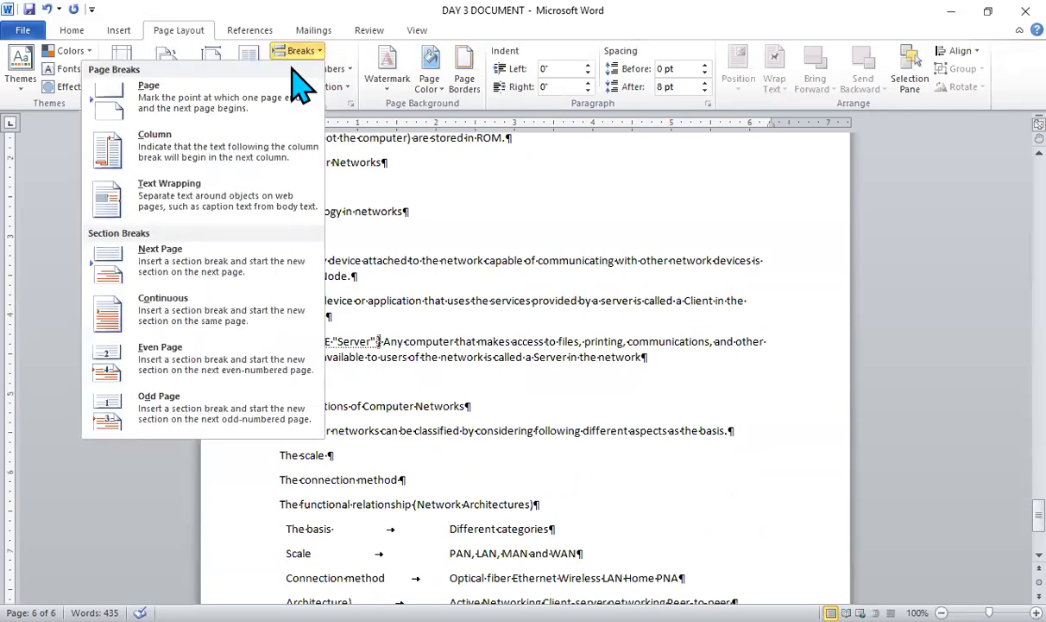
click(248, 109)
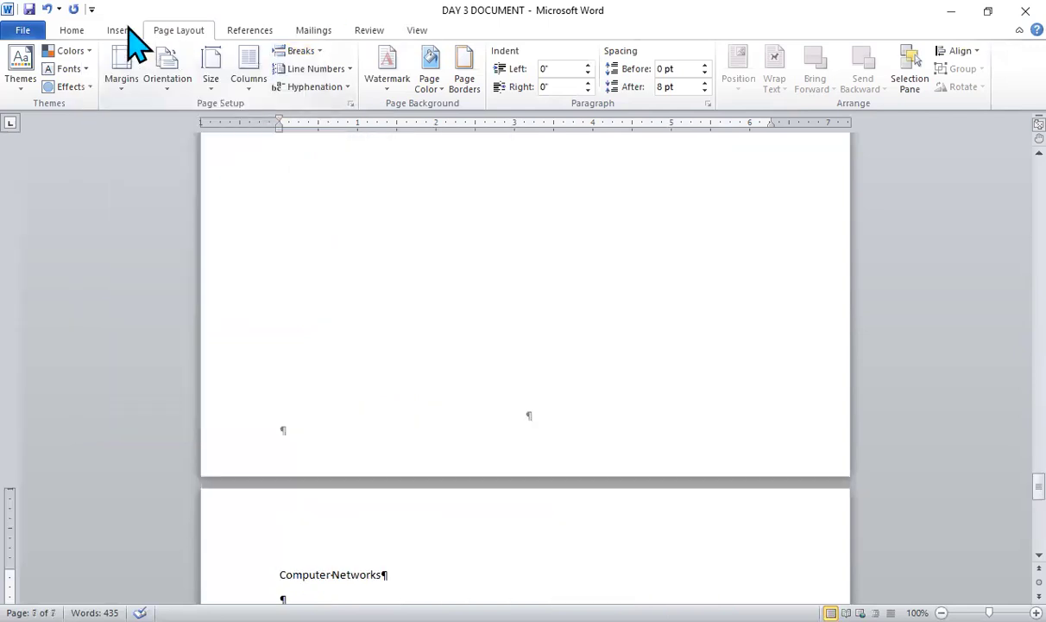
- Apply the Heading 1 style to the Computer Networks line so it begins a chapter
click(69, 33)
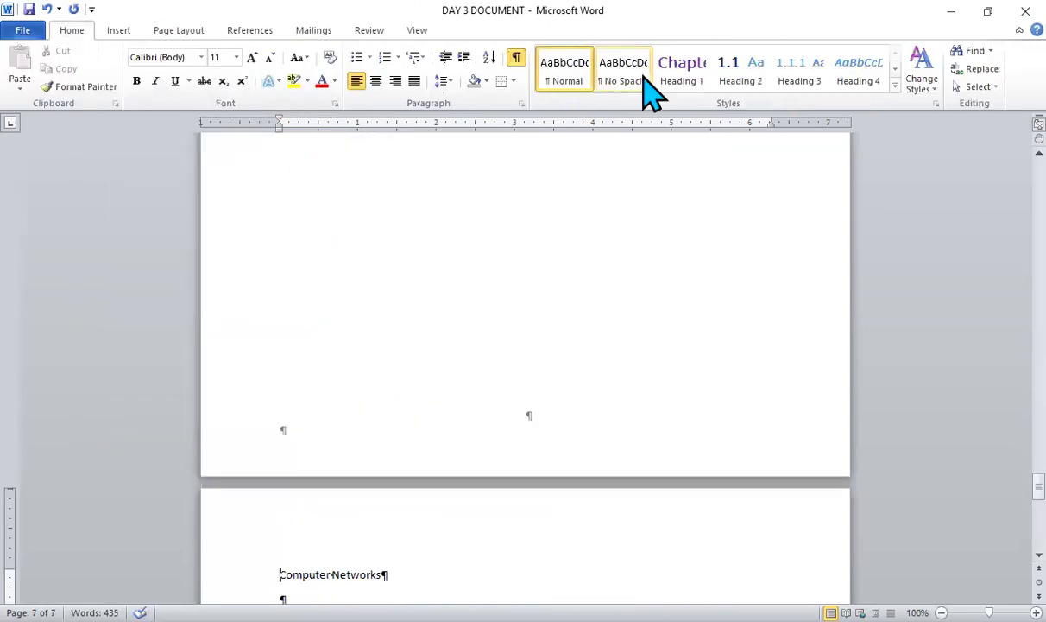
click(727, 80)
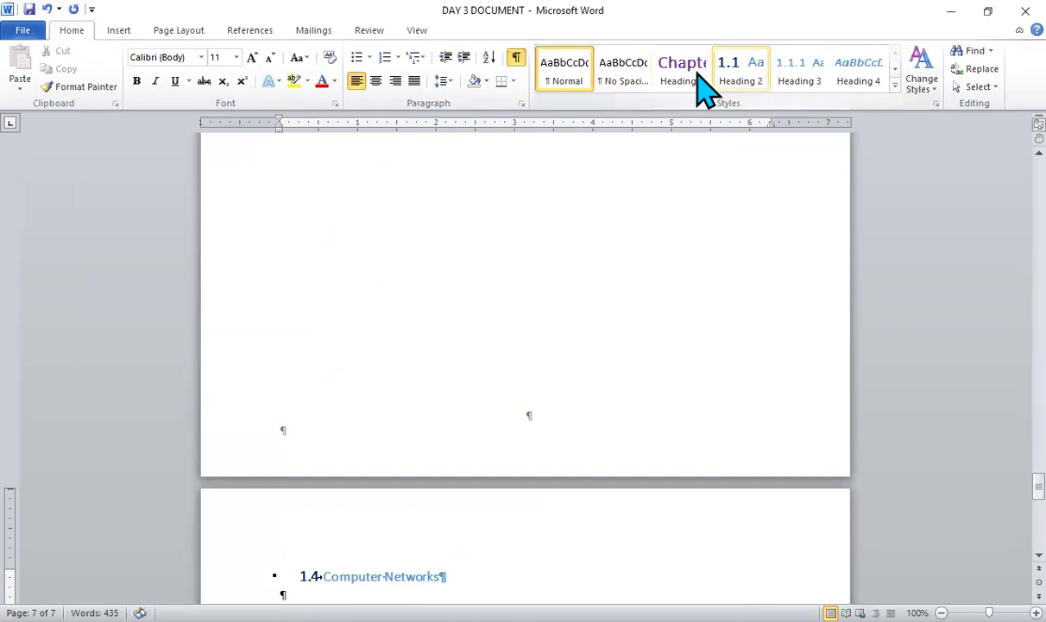
click(687, 75)
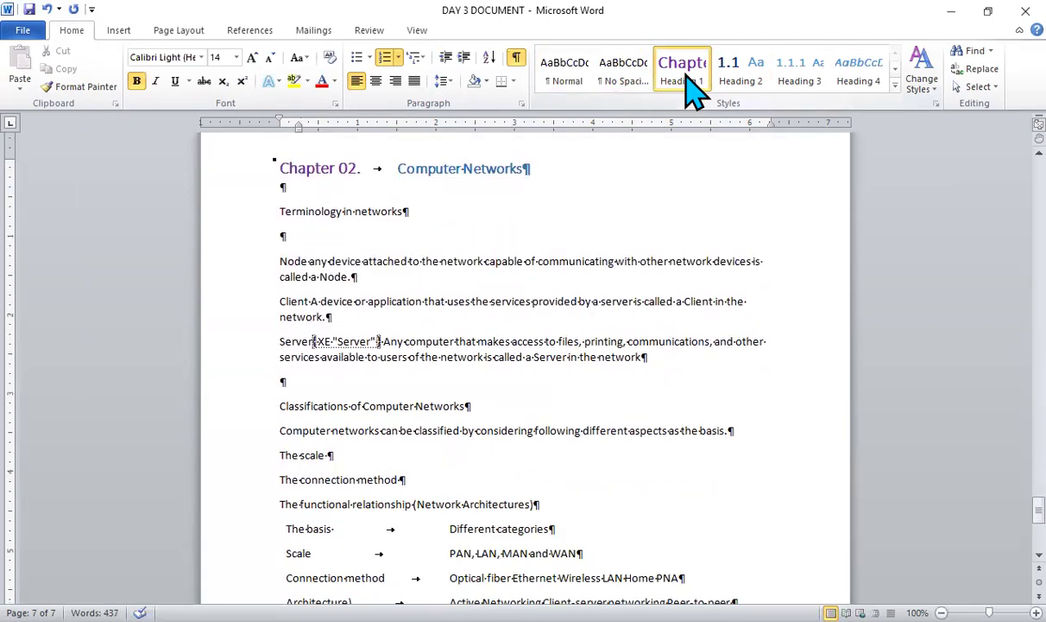
- Apply the Heading 2 style to the Terminology in networks and Classifications of Computer Networks lines
click(275, 214)
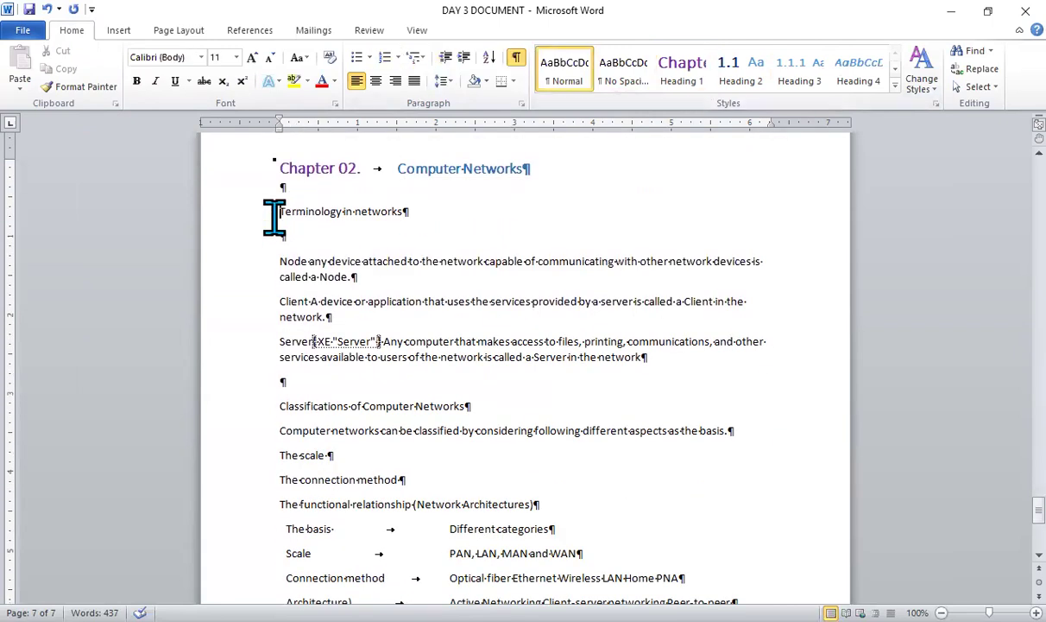
click(732, 76)
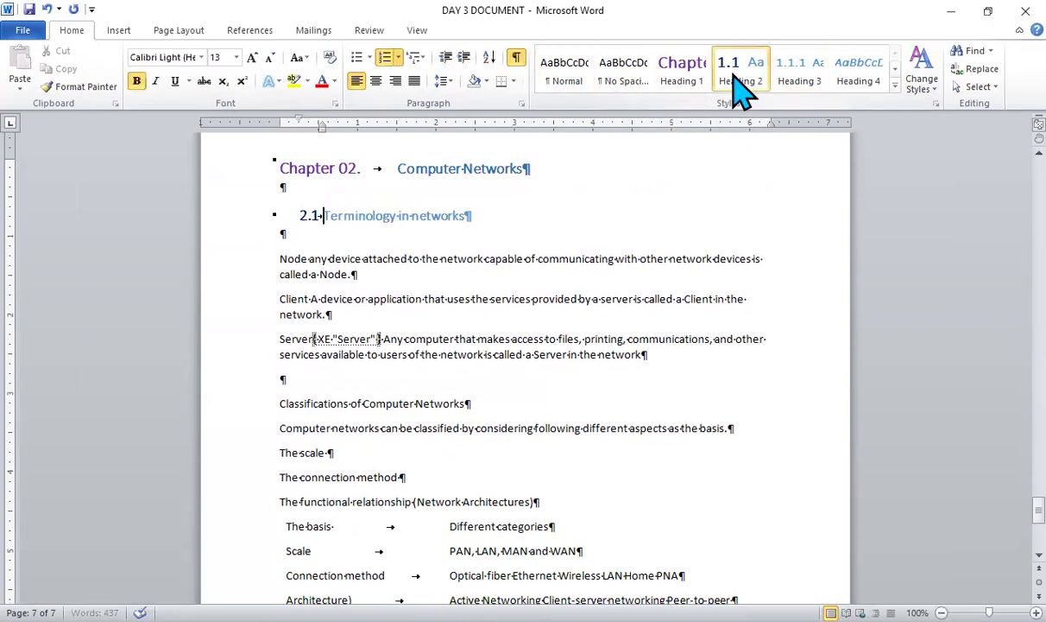
click(276, 403)
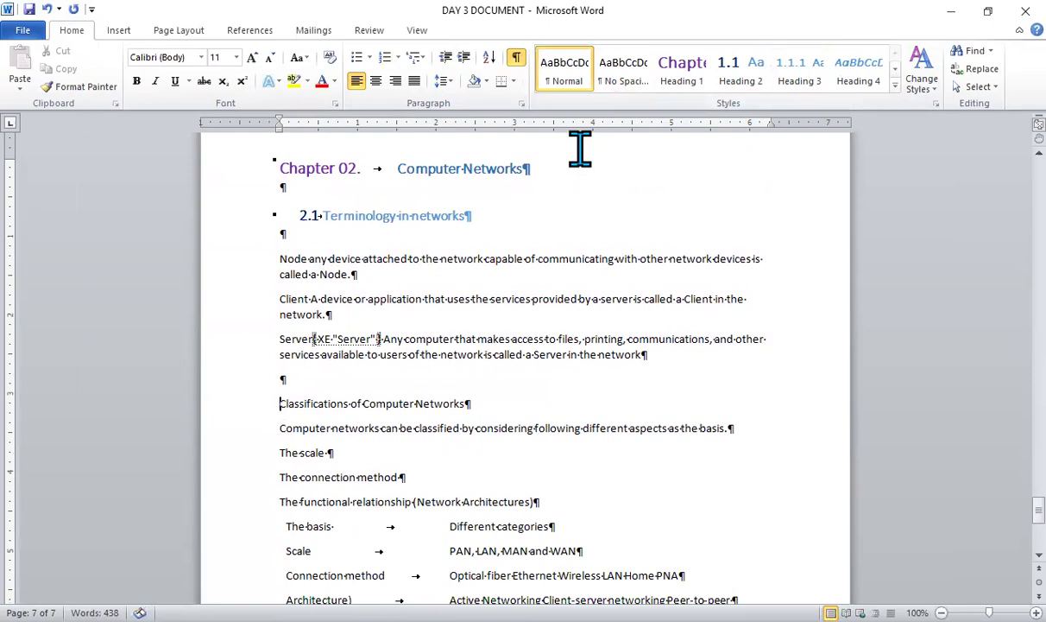
click(742, 77)
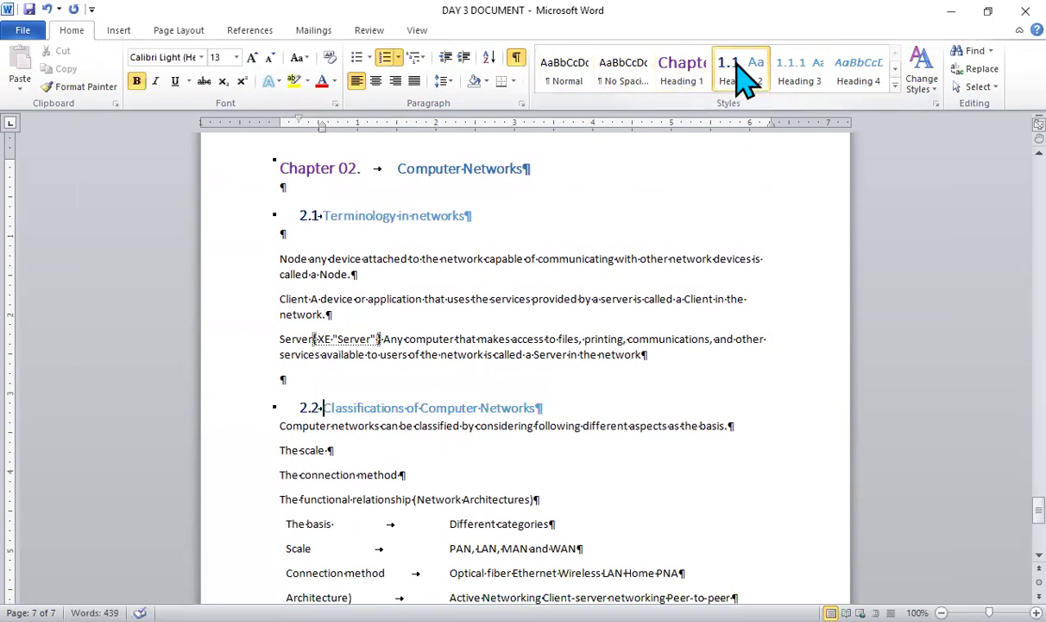
- Review the document from its last page back to the first, checking the numbered headings and page breaks
scroll(738, 64, down, 3)
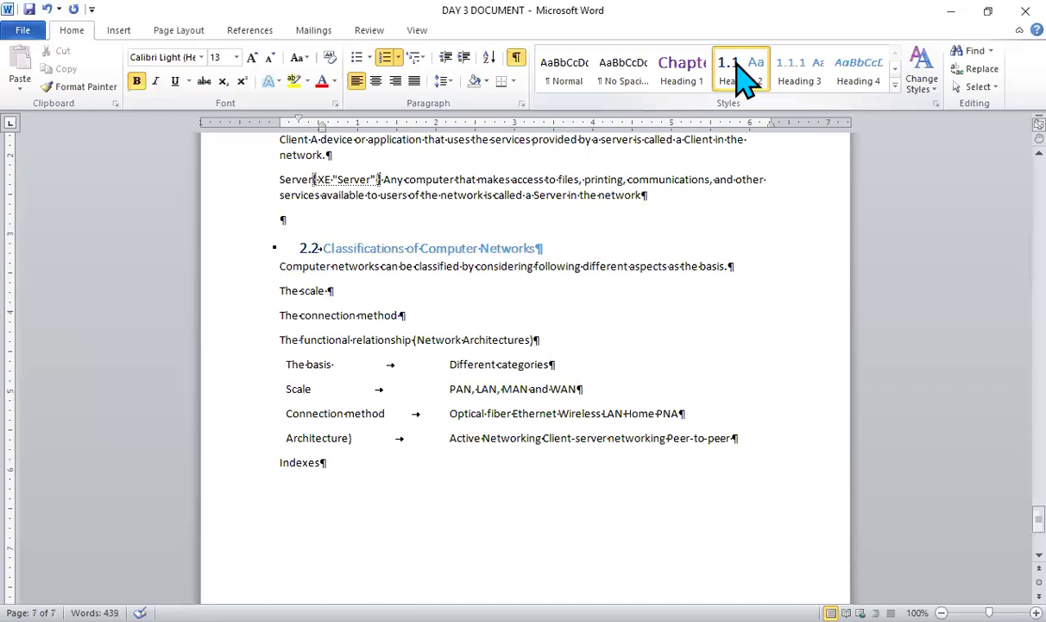
scroll(740, 80, down, 5)
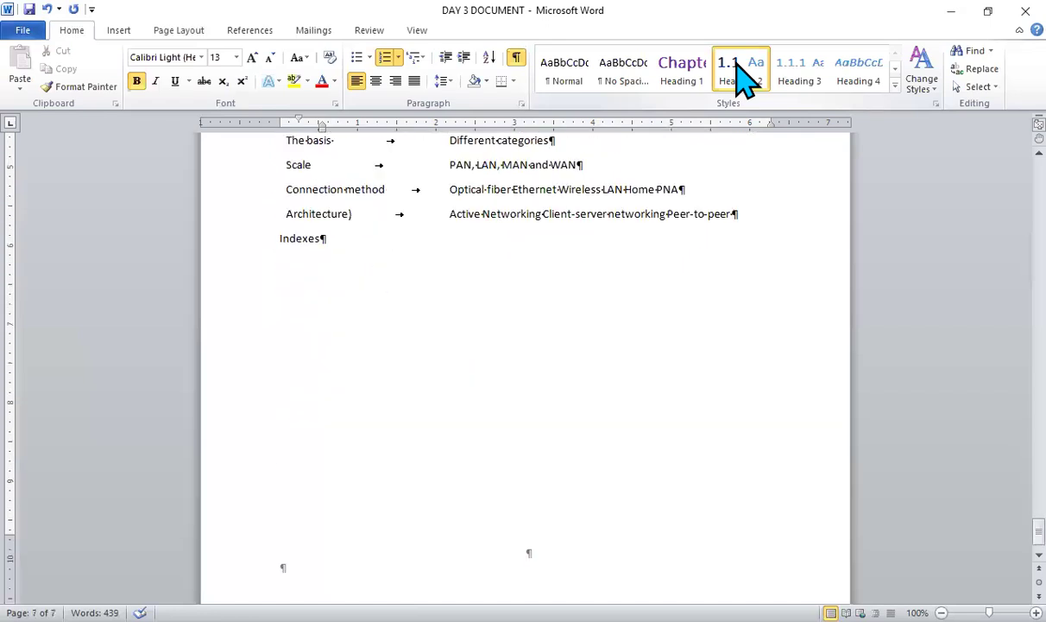
scroll(741, 77, up, 15)
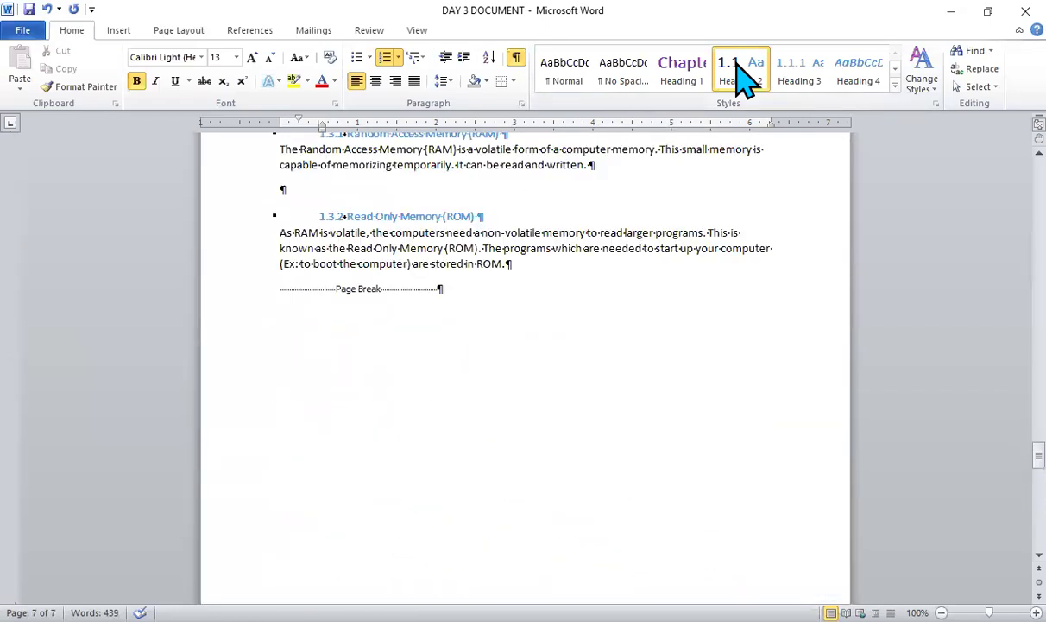
scroll(742, 77, up, 4)
scroll(742, 76, up, 15)
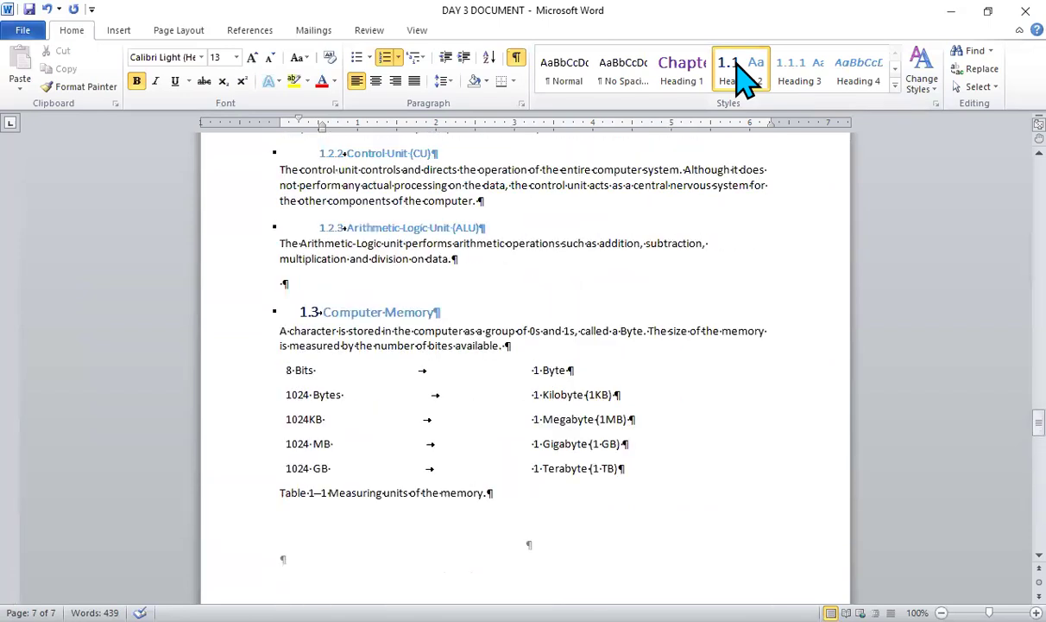
scroll(742, 77, up, 3)
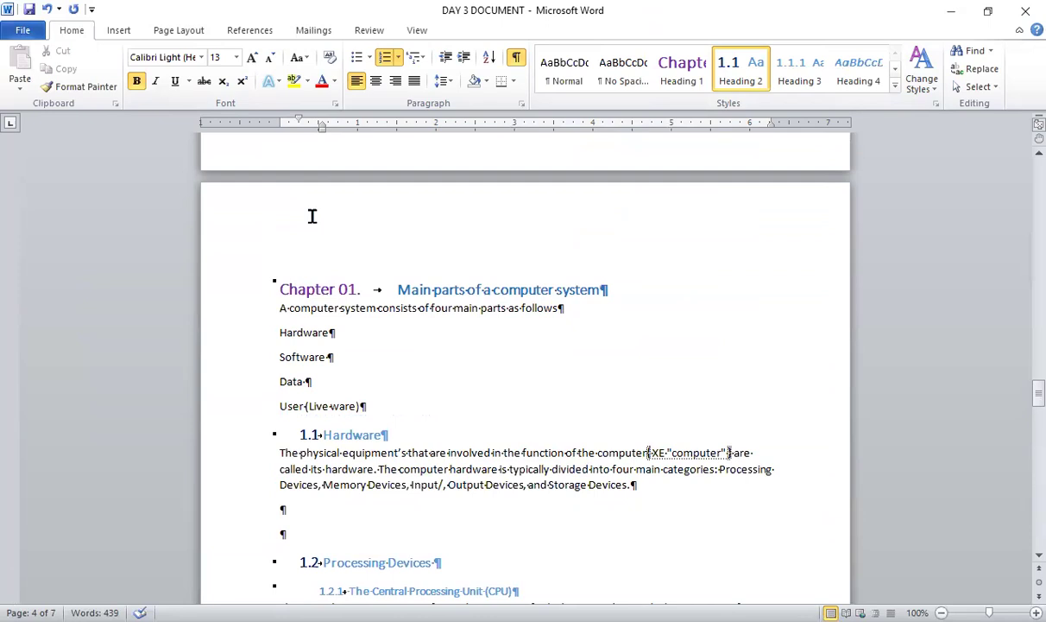
scroll(312, 216, up, 10)
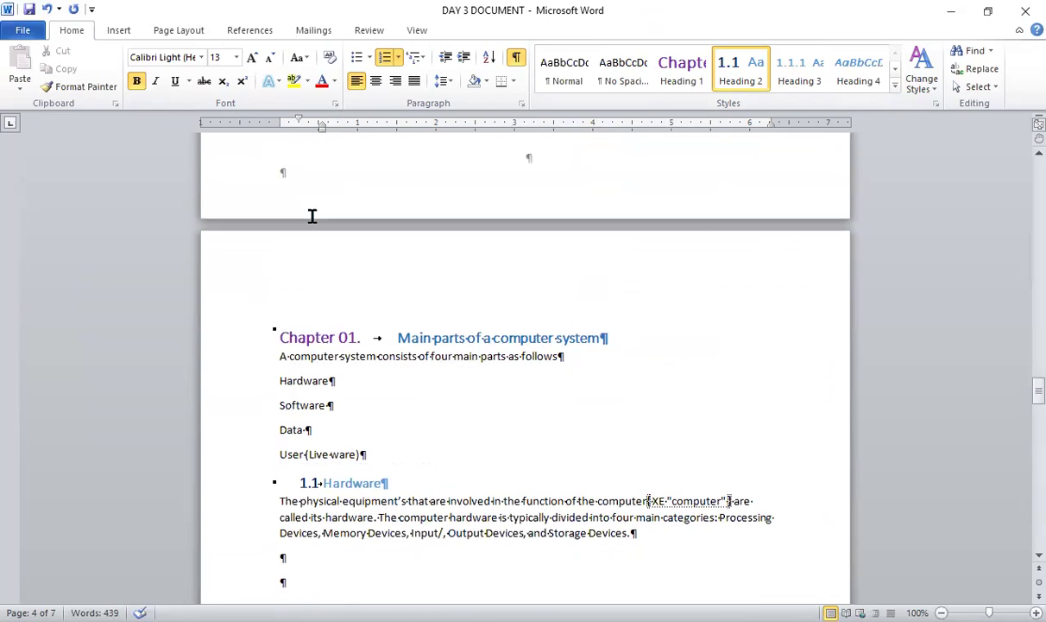
scroll(312, 216, up, 20)
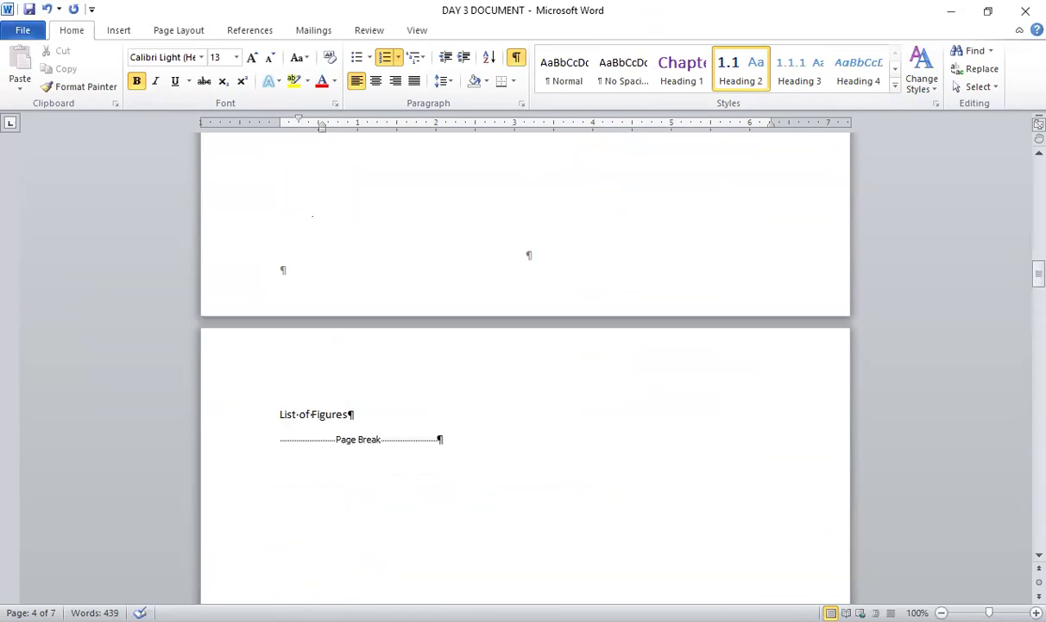
scroll(312, 216, down, 6)
scroll(312, 216, up, 1)
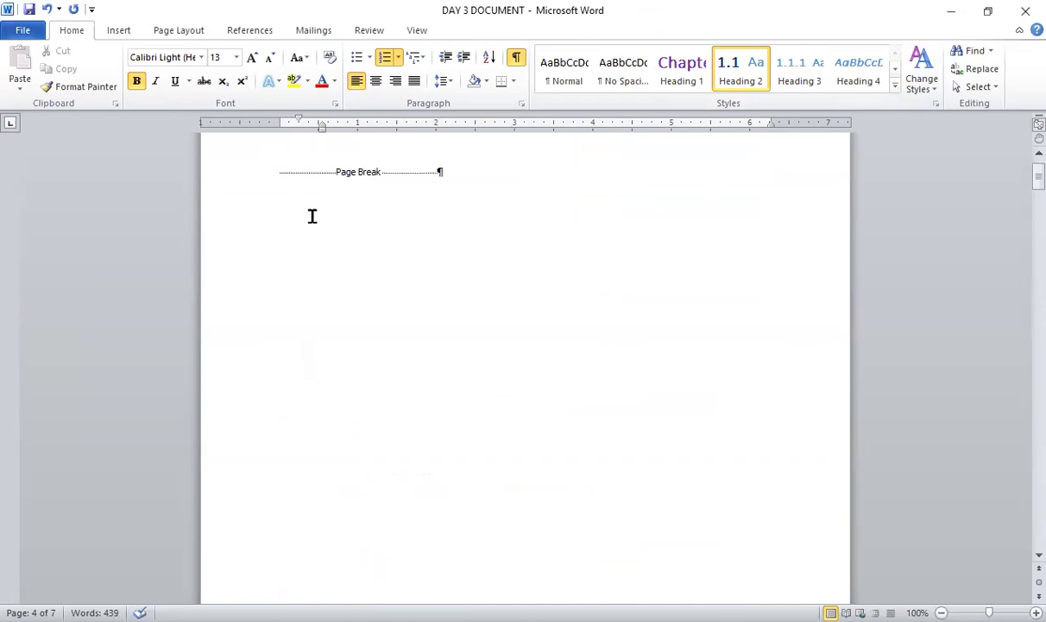
- Insert a Plain Number 2 page number at the bottom of the page, starting from the first page
click(250, 270)
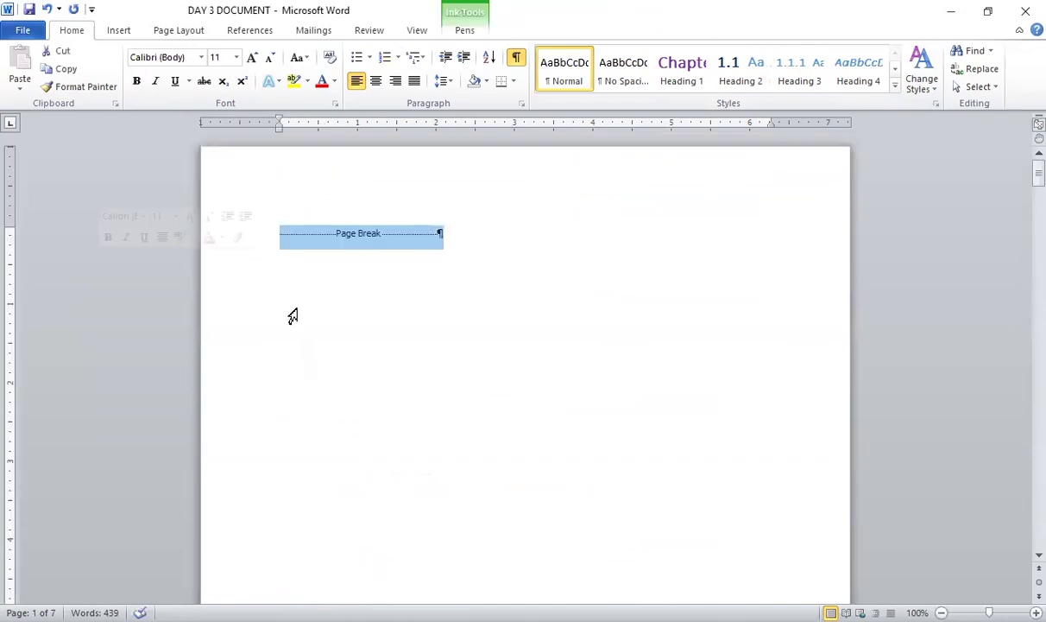
key(Left)
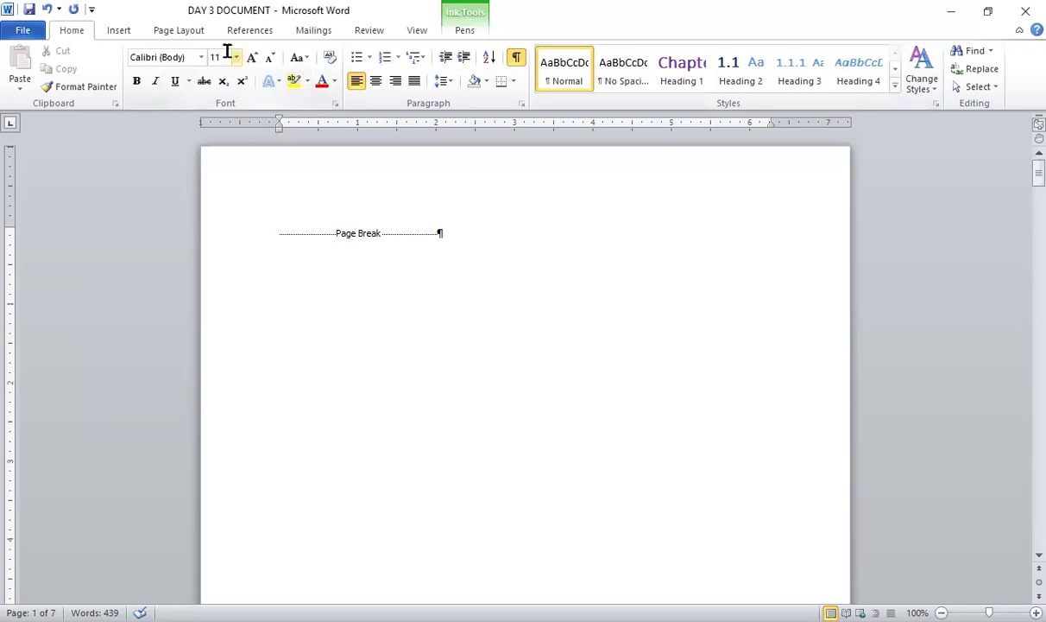
click(118, 32)
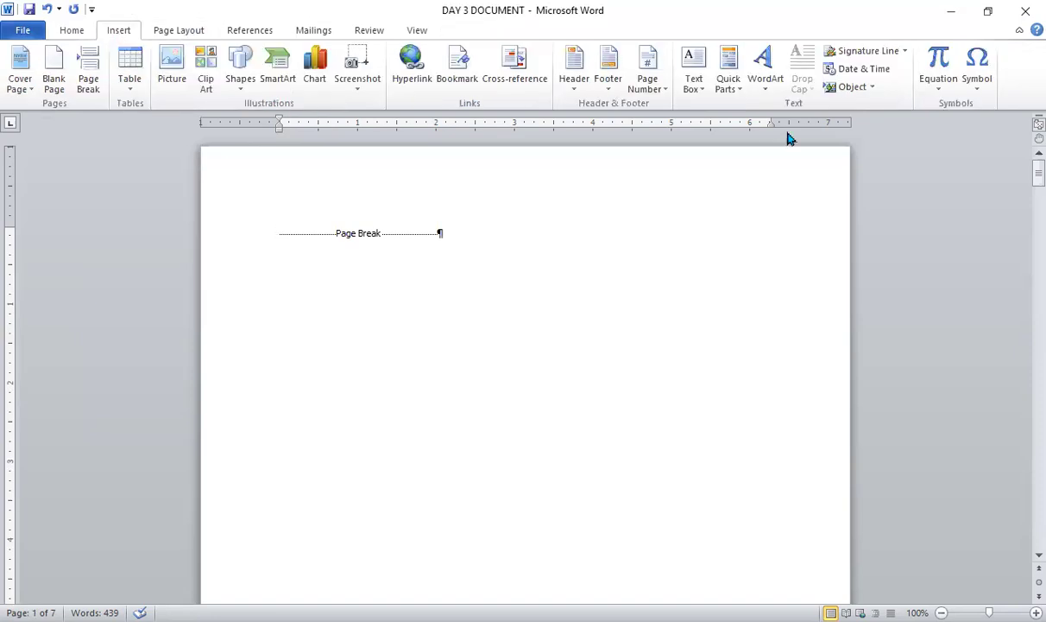
click(665, 91)
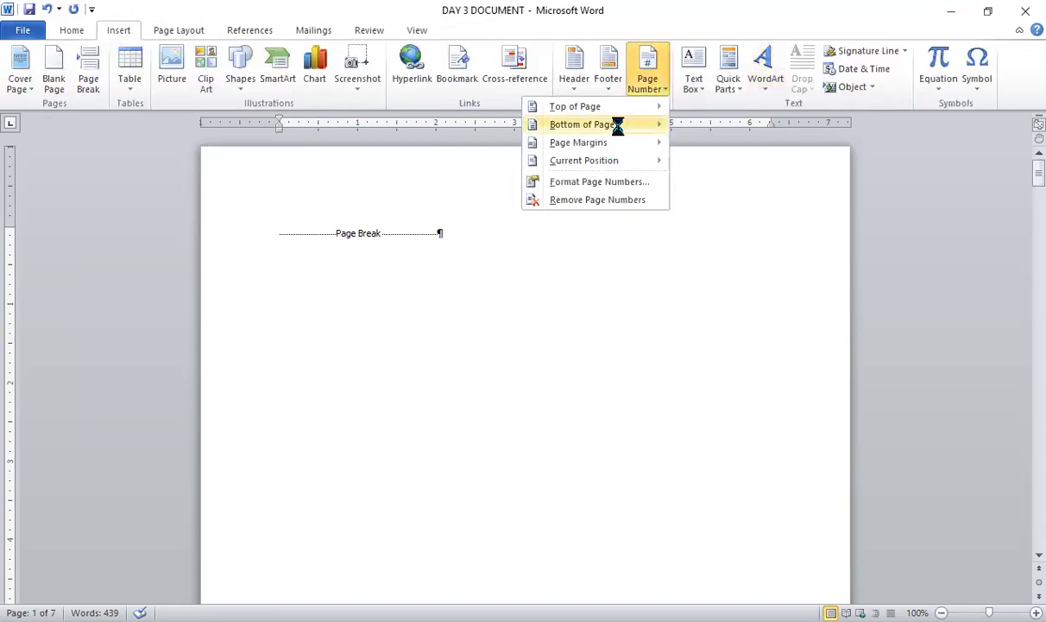
mouse_move(661, 126)
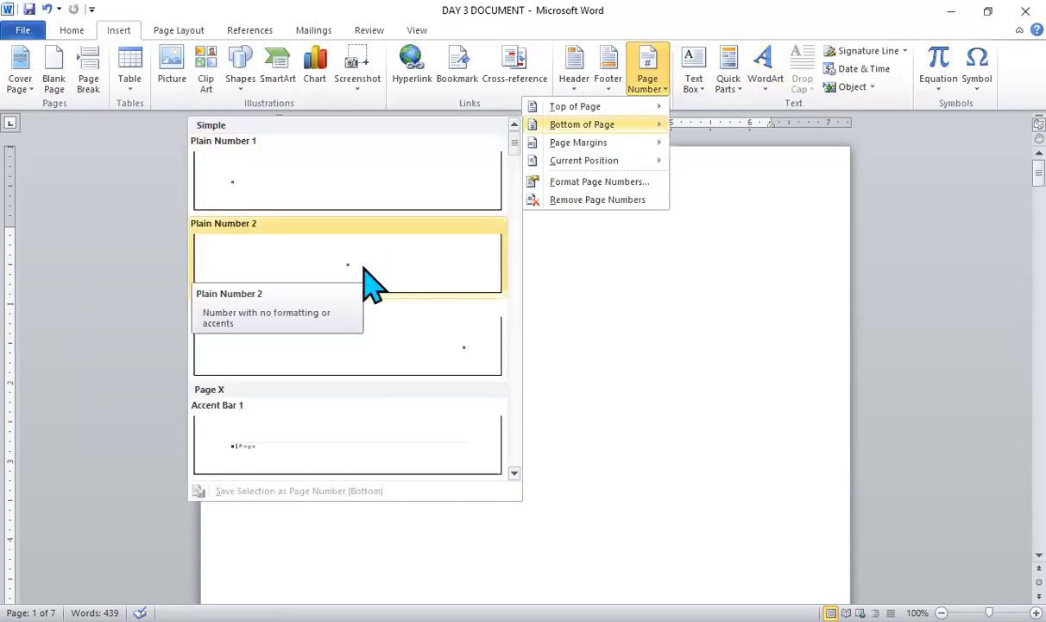
click(371, 280)
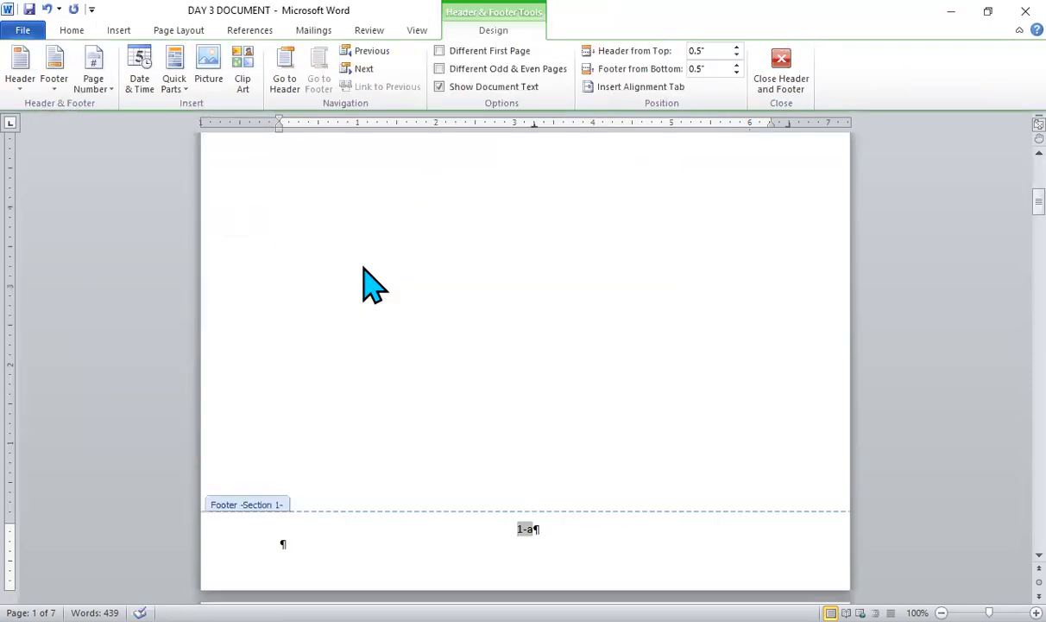
- Format the section 1 page numbers as i, ii, iii, … without the chapter number, using a set starting number instead of continuing
click(112, 91)
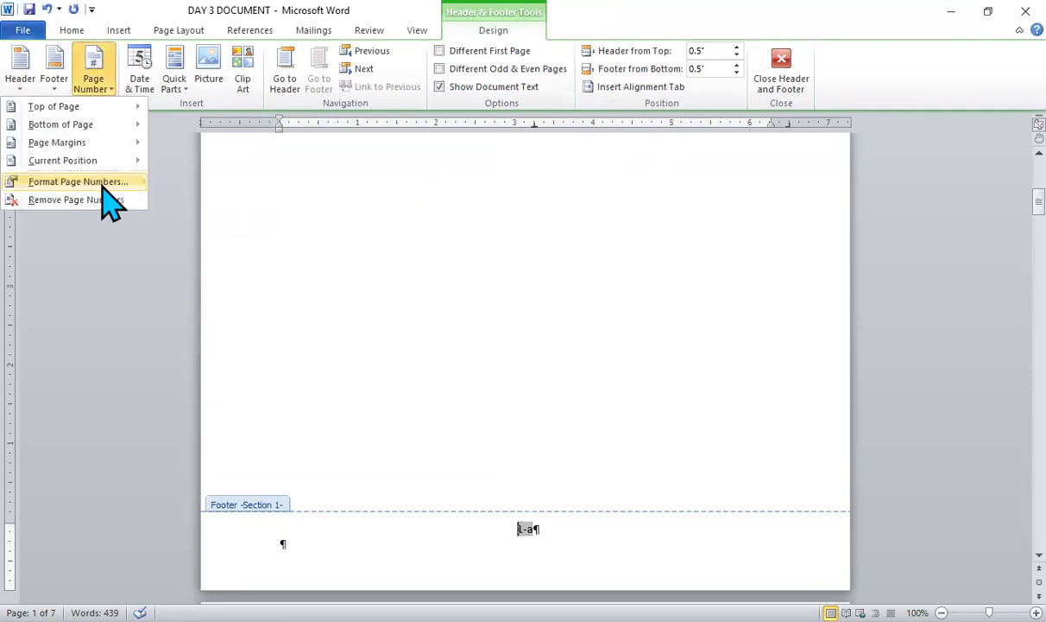
click(100, 182)
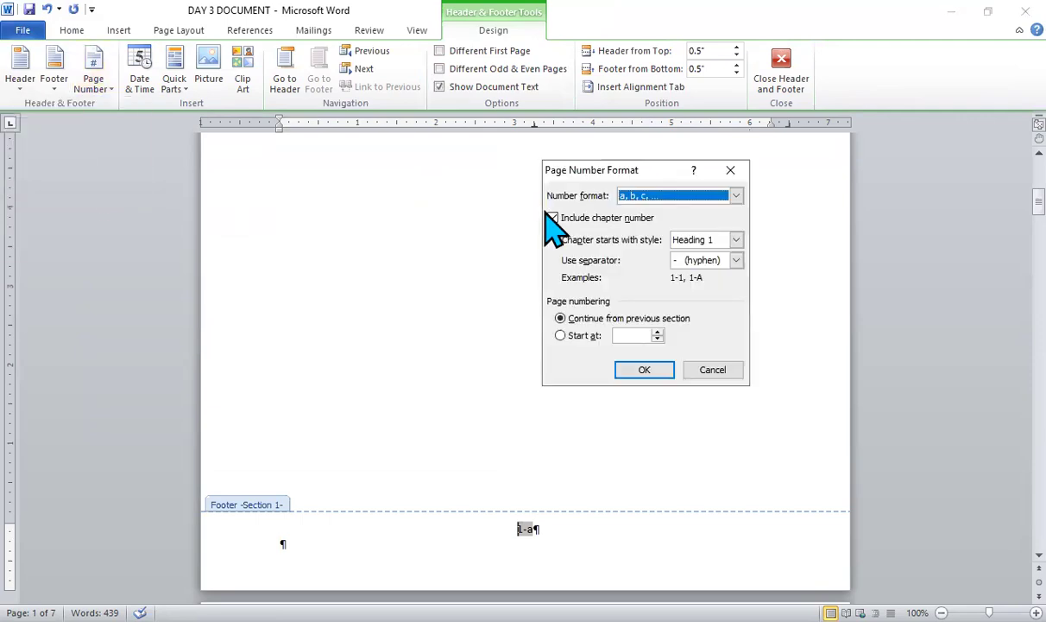
click(554, 219)
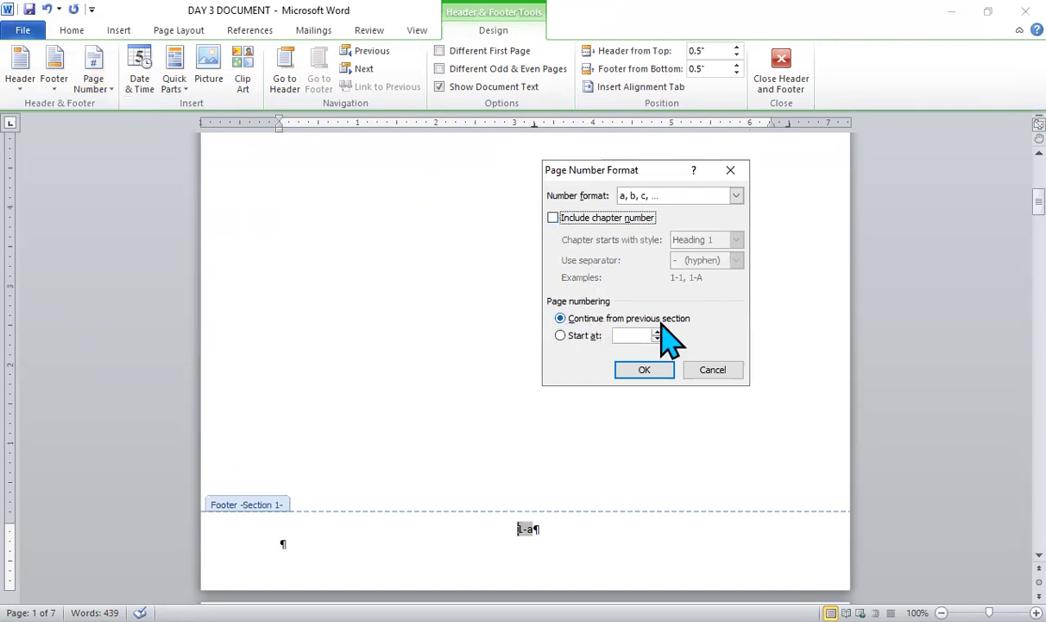
click(561, 335)
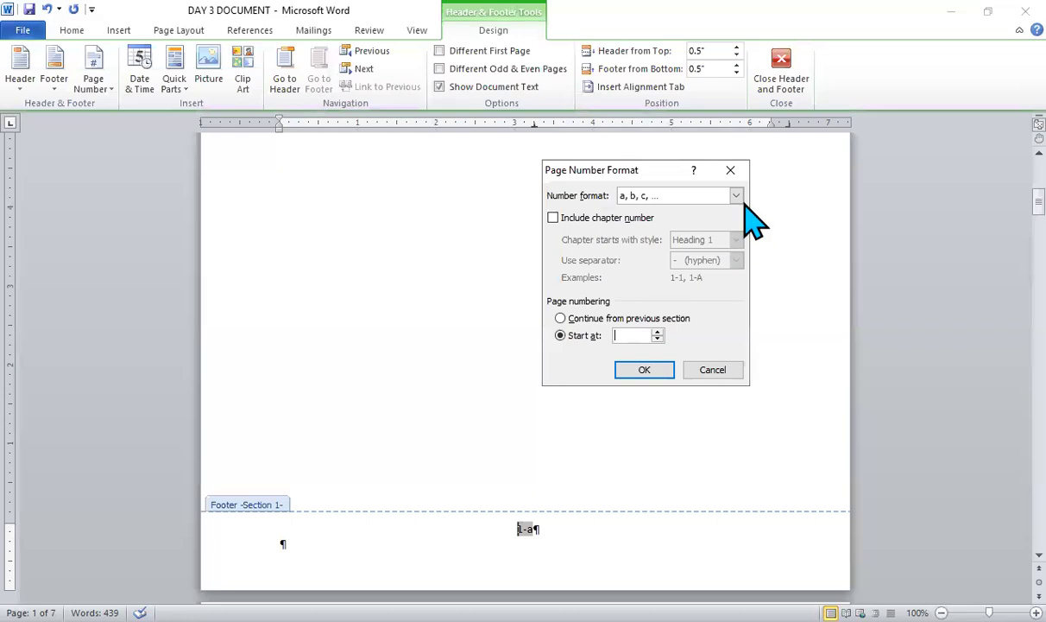
click(632, 199)
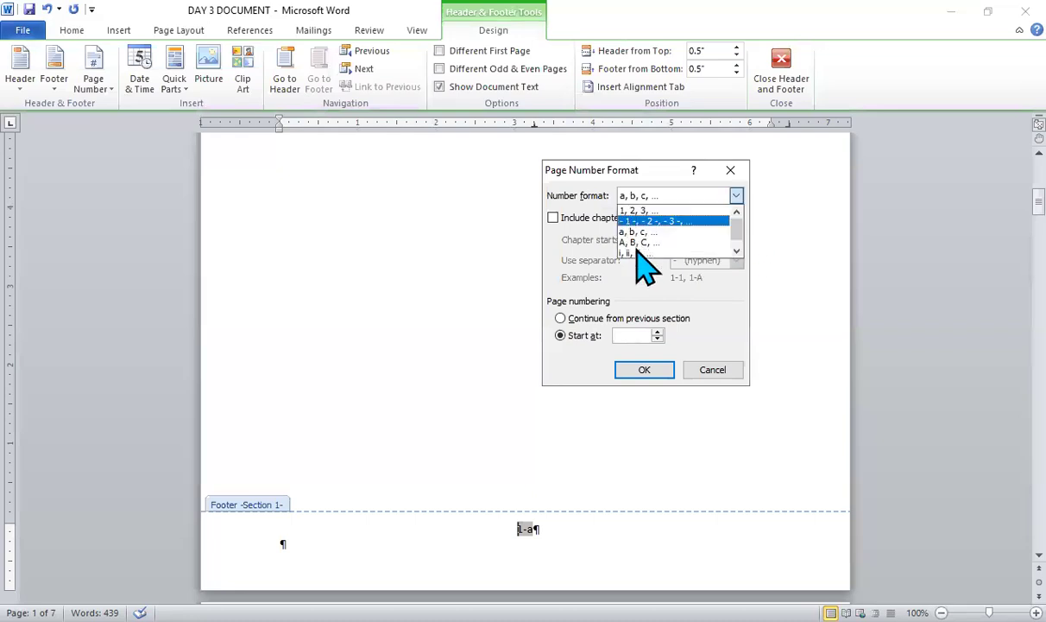
click(636, 253)
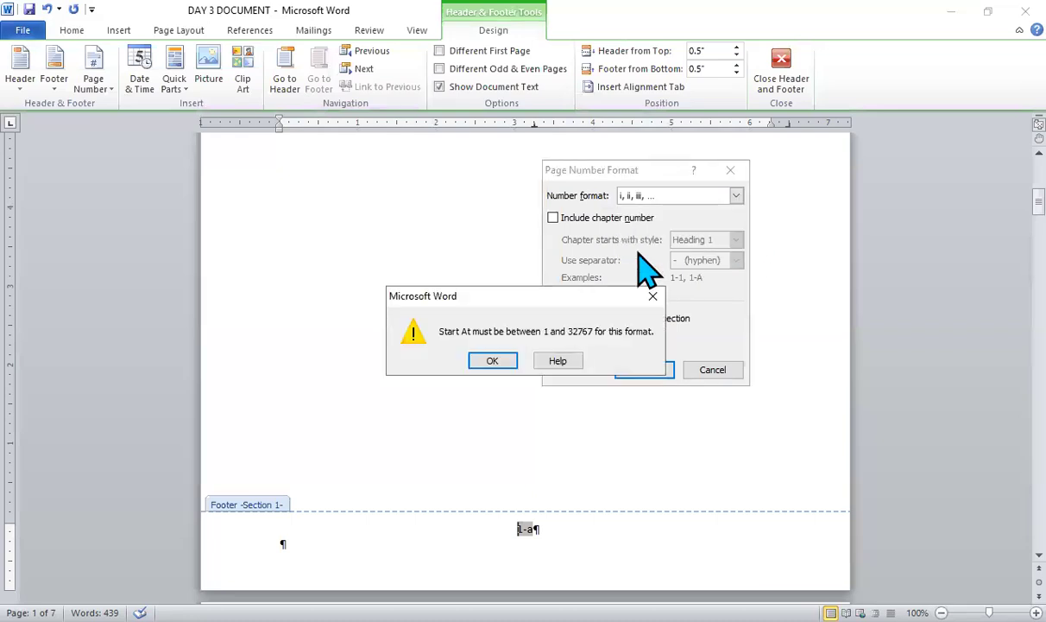
click(653, 297)
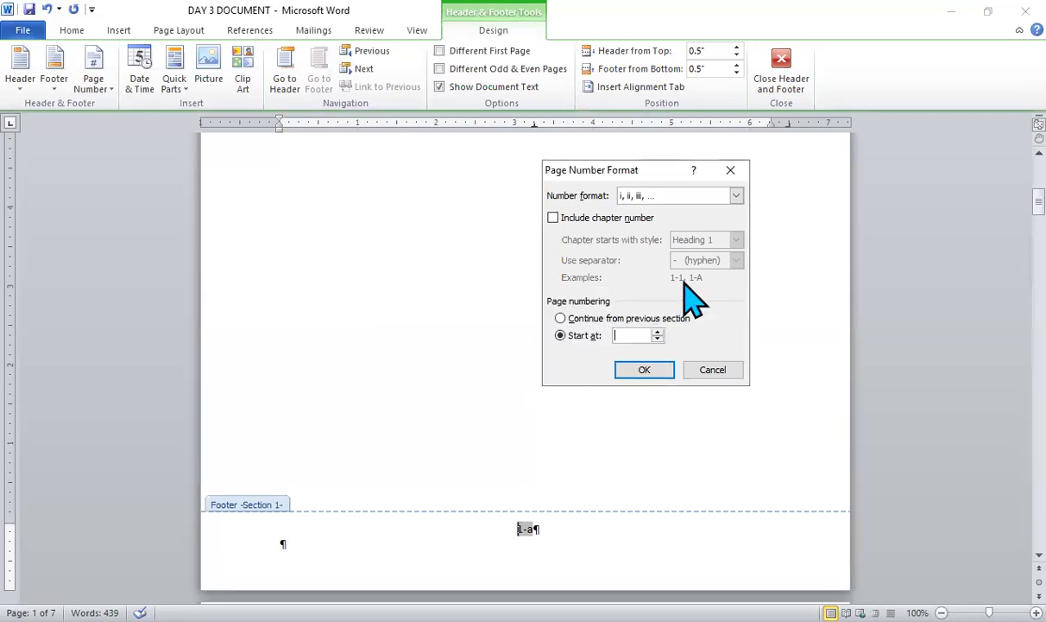
click(645, 370)
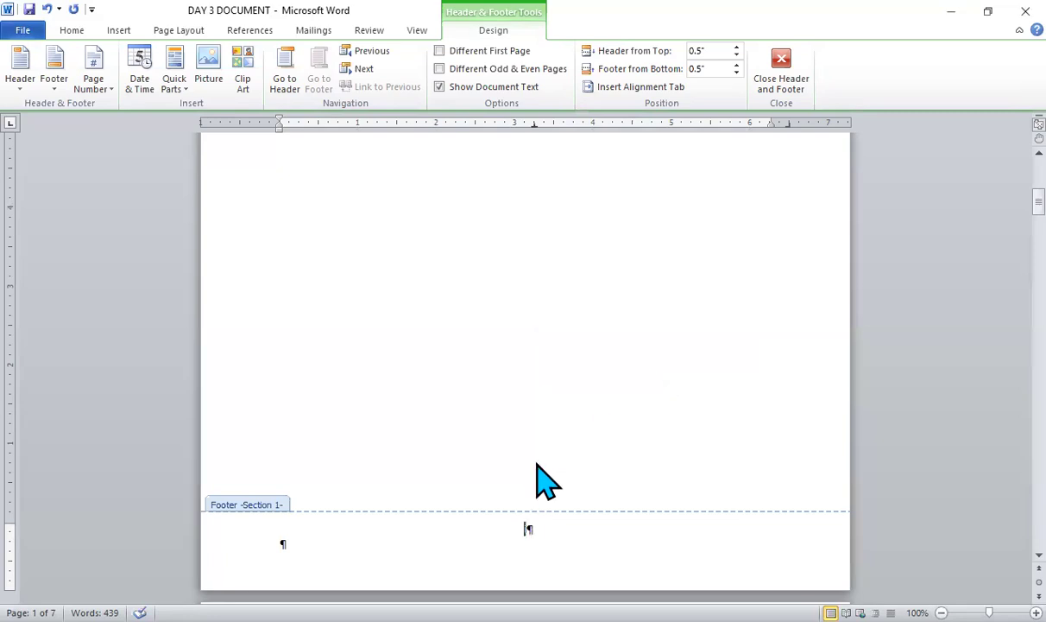
- Give section 1 a different first-page header and footer so the first page carries no page number
click(440, 51)
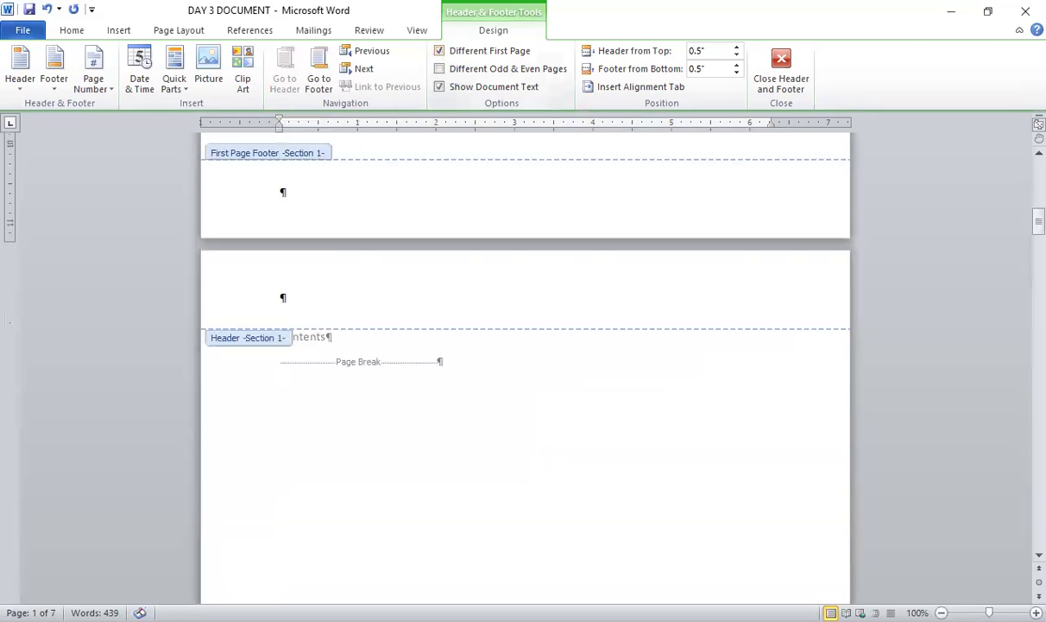
scroll(443, 57, down, 14)
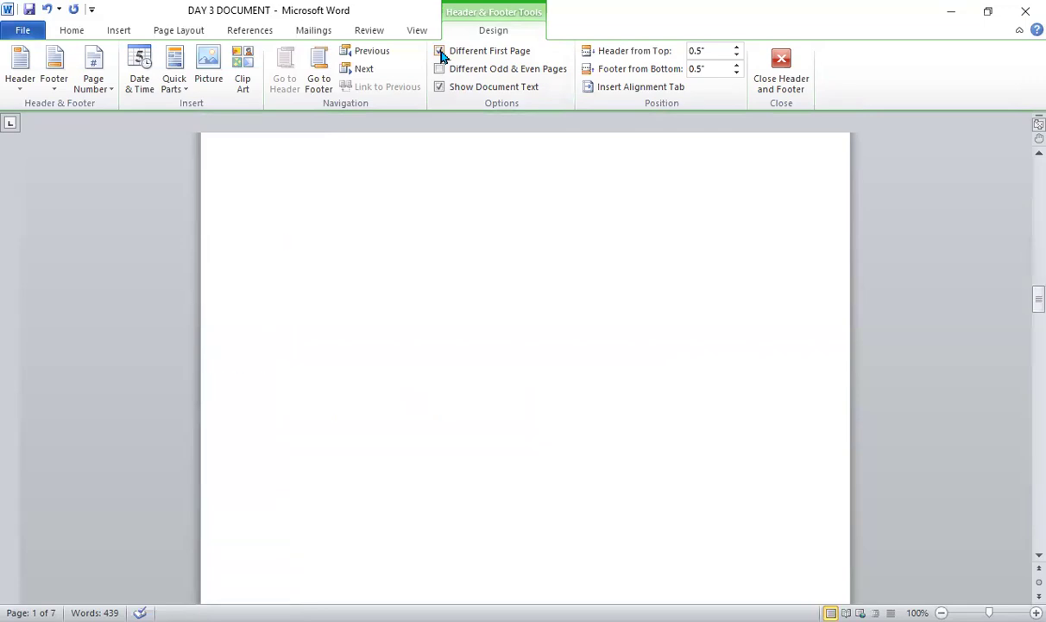
- Undo the different first page setting, the page number formatting and the page number insertion in section 1
scroll(440, 54, down, 14)
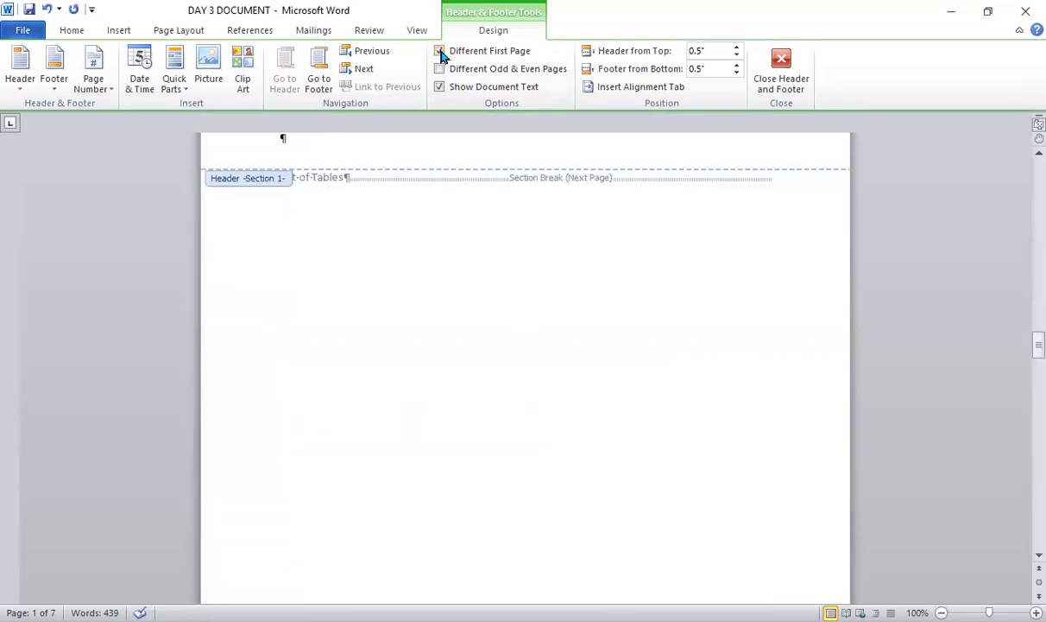
scroll(442, 57, up, 20)
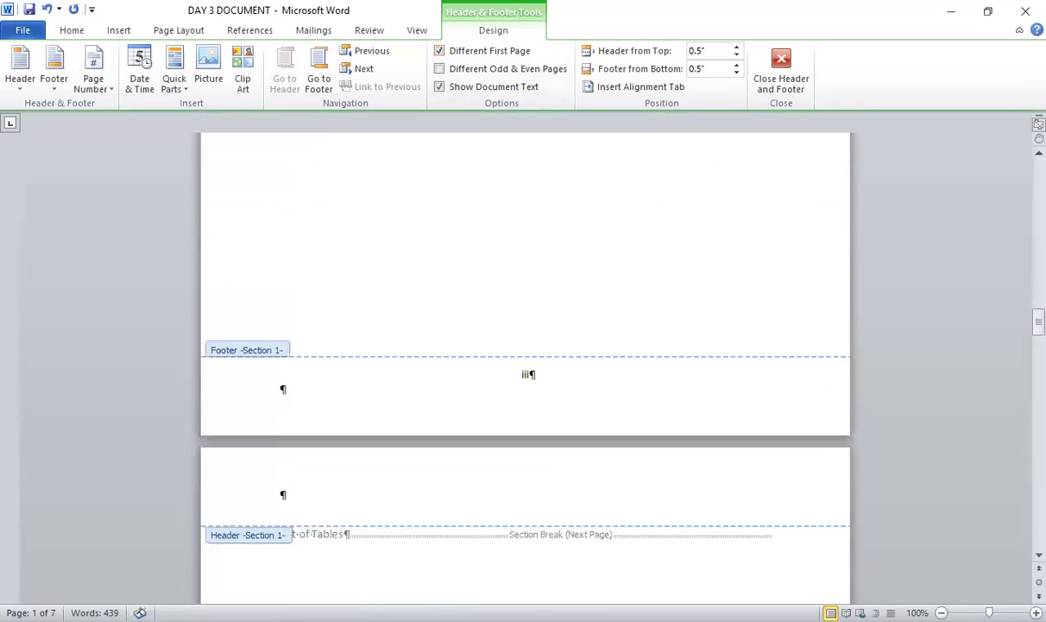
scroll(441, 54, up, 3)
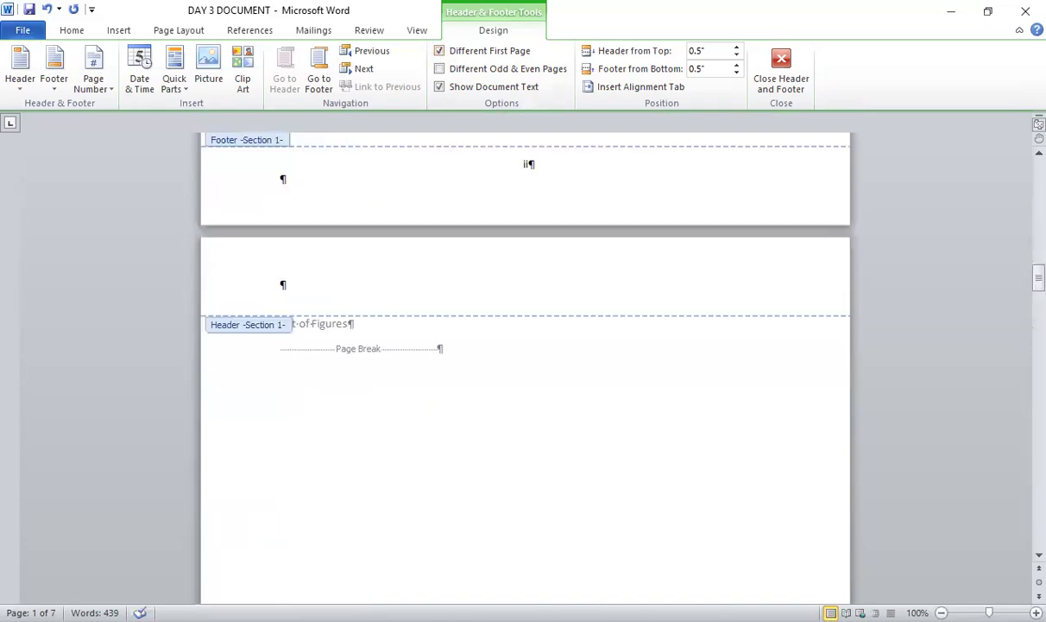
key(ctrl+z)
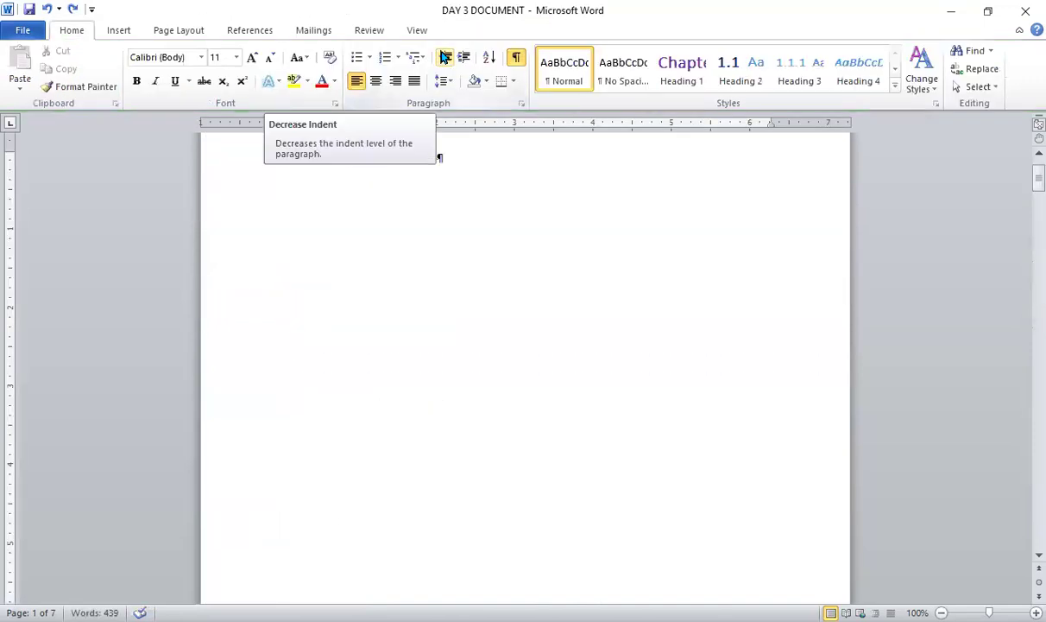
key(ctrl+z)
key(ctrl+z)
key(ctrl+z)
scroll(444, 57, down, 9)
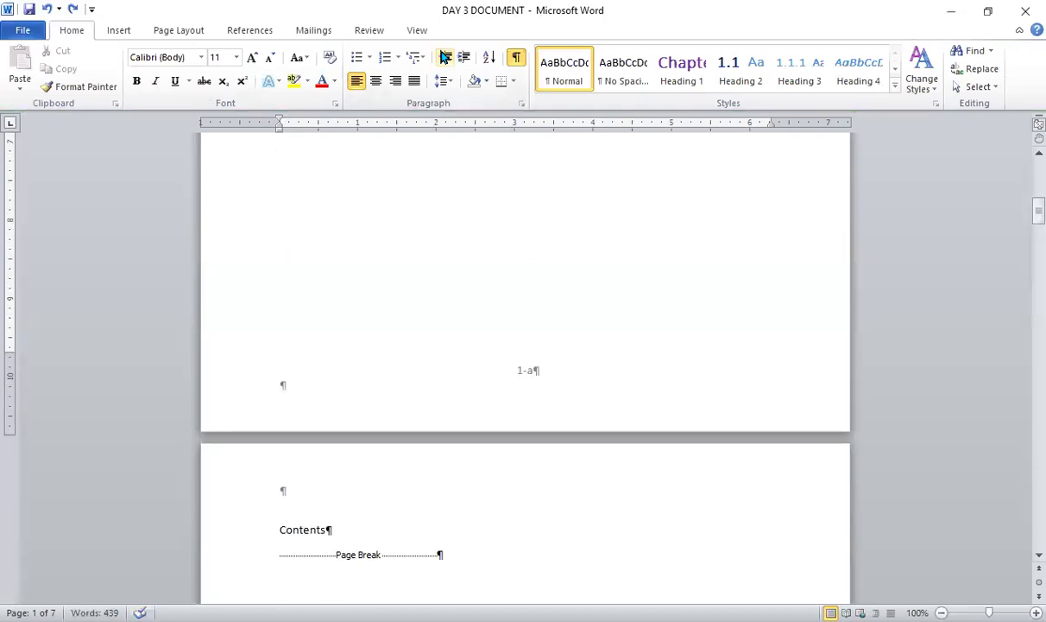
key(ctrl+z)
scroll(443, 57, down, 10)
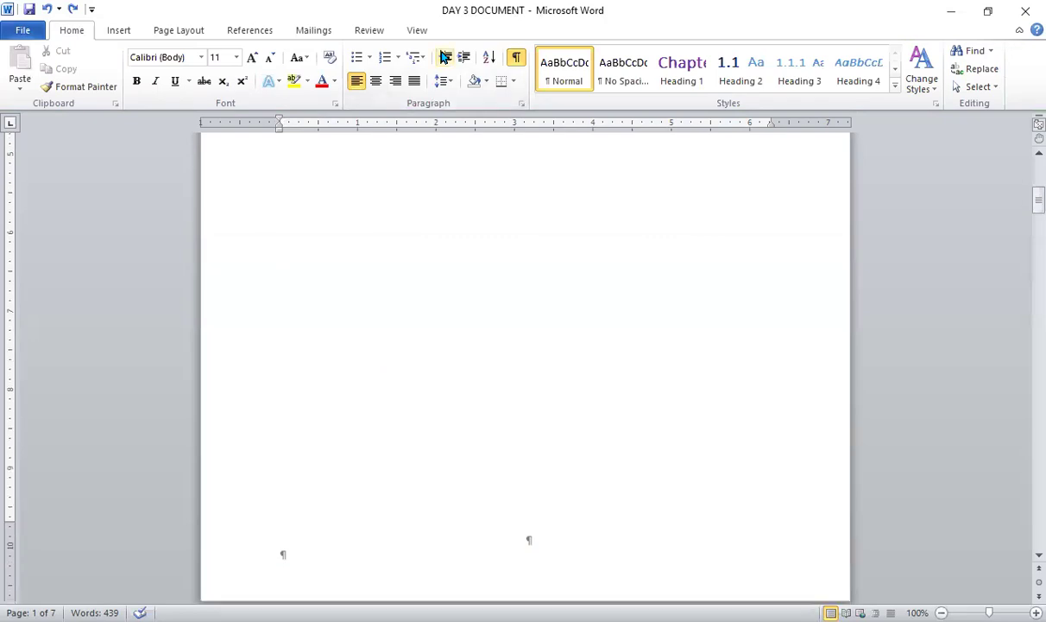
scroll(444, 57, down, 4)
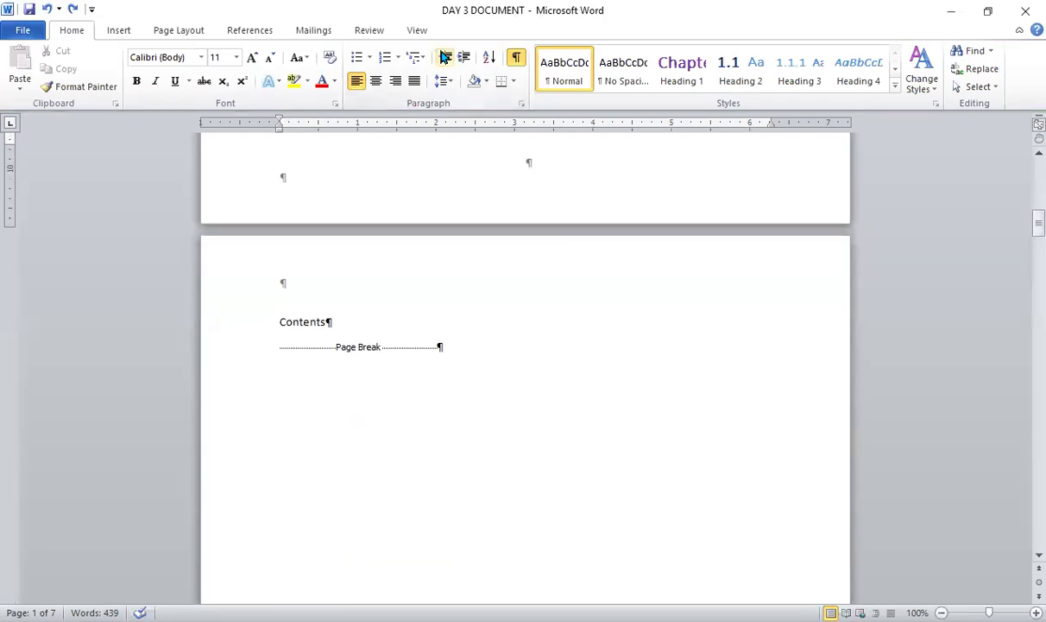
- Insert a Plain Number 2 page number at the bottom of the page, starting from the Contents page
click(276, 322)
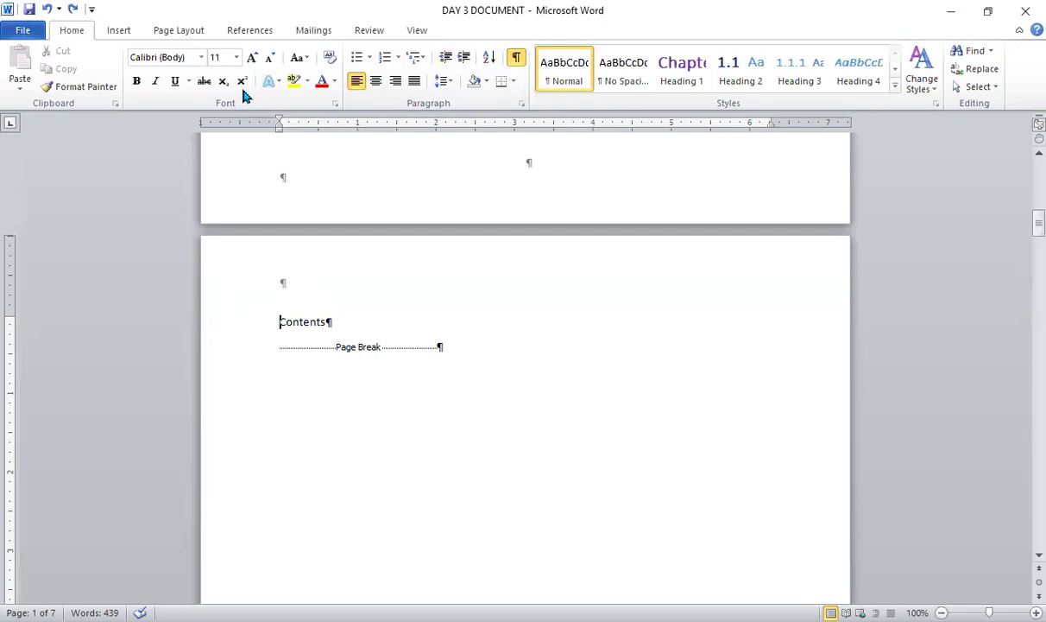
click(123, 33)
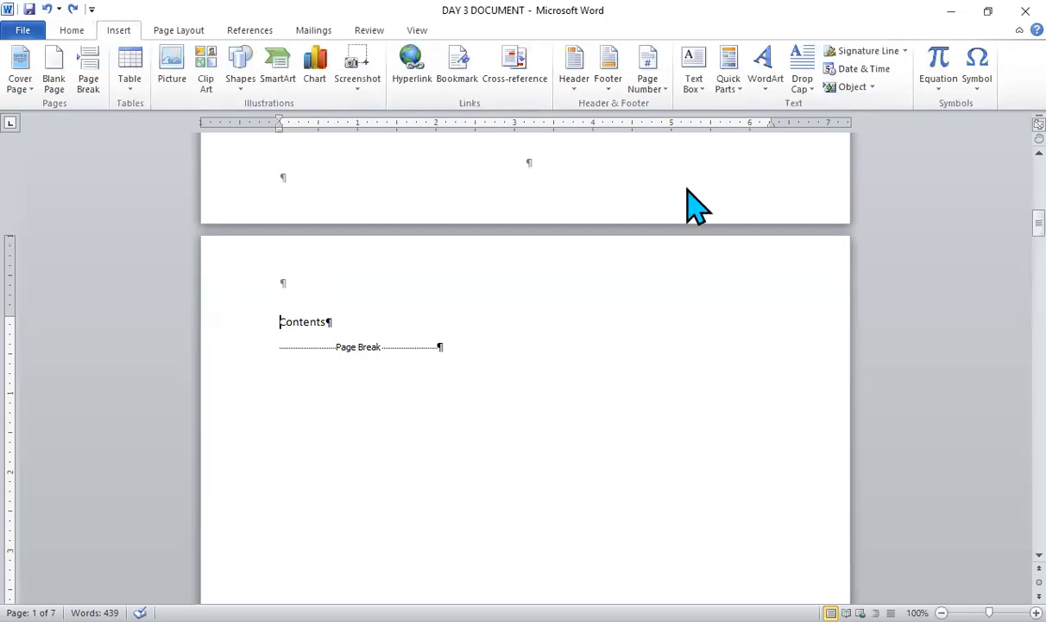
click(661, 86)
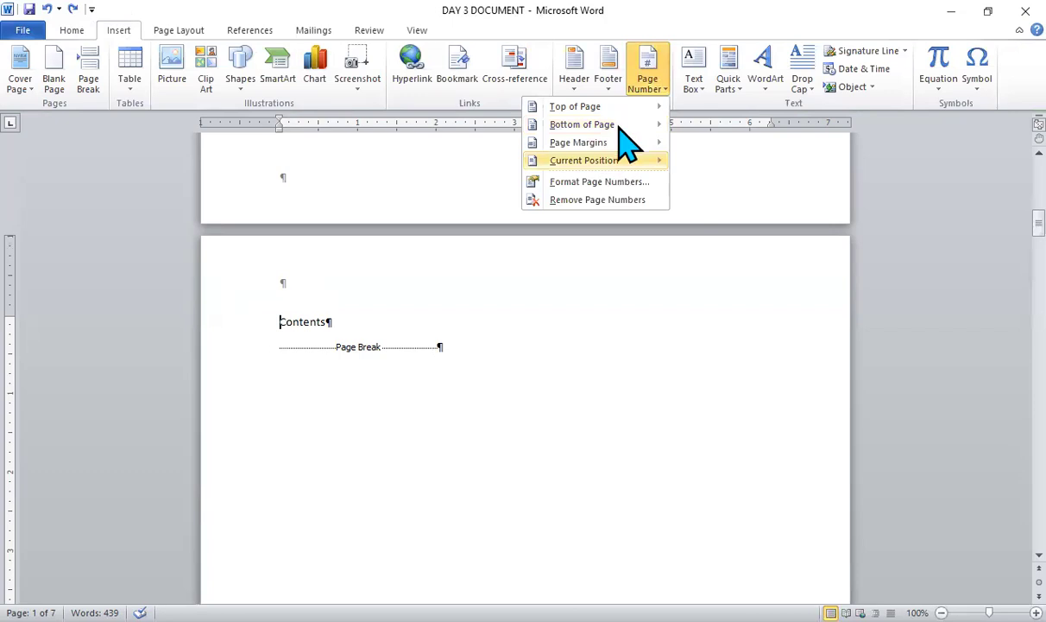
mouse_move(619, 129)
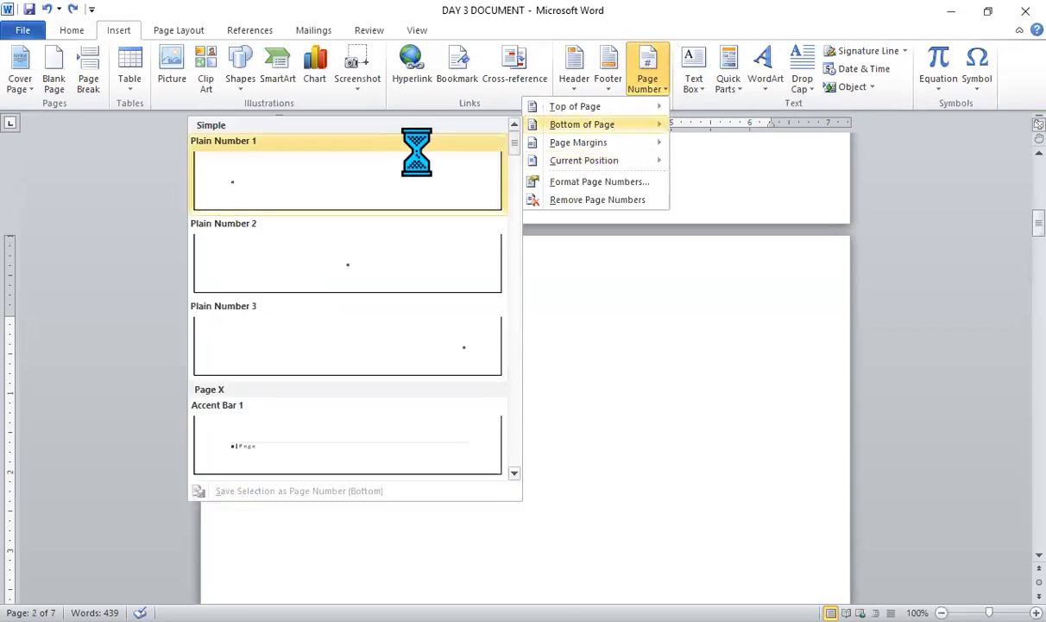
click(369, 275)
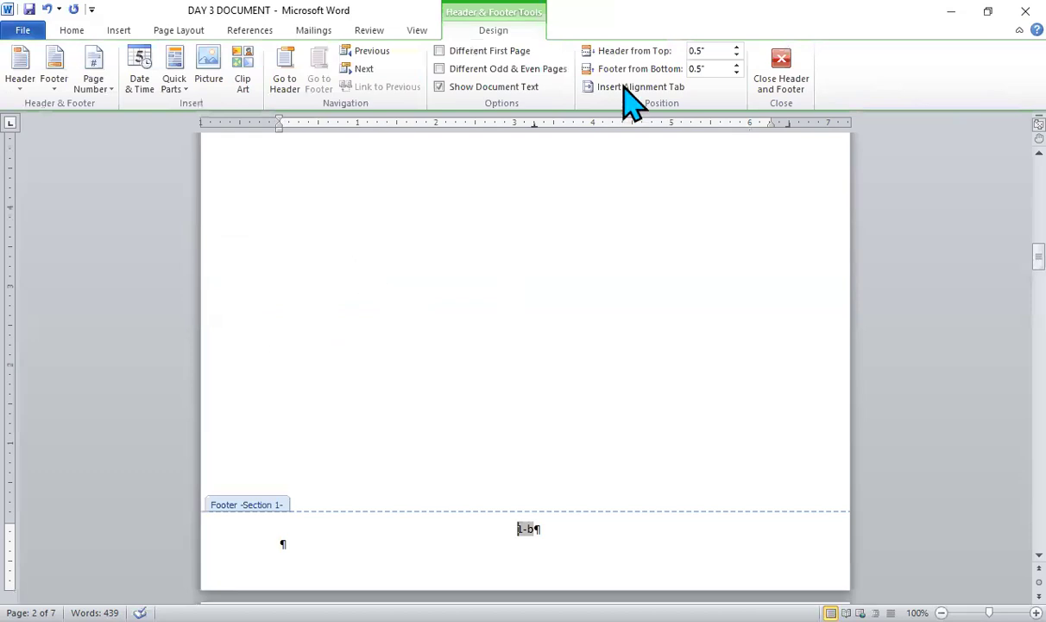
- Format the section 1 page numbers as i, ii, iii, … starting at i, without the chapter number
click(99, 86)
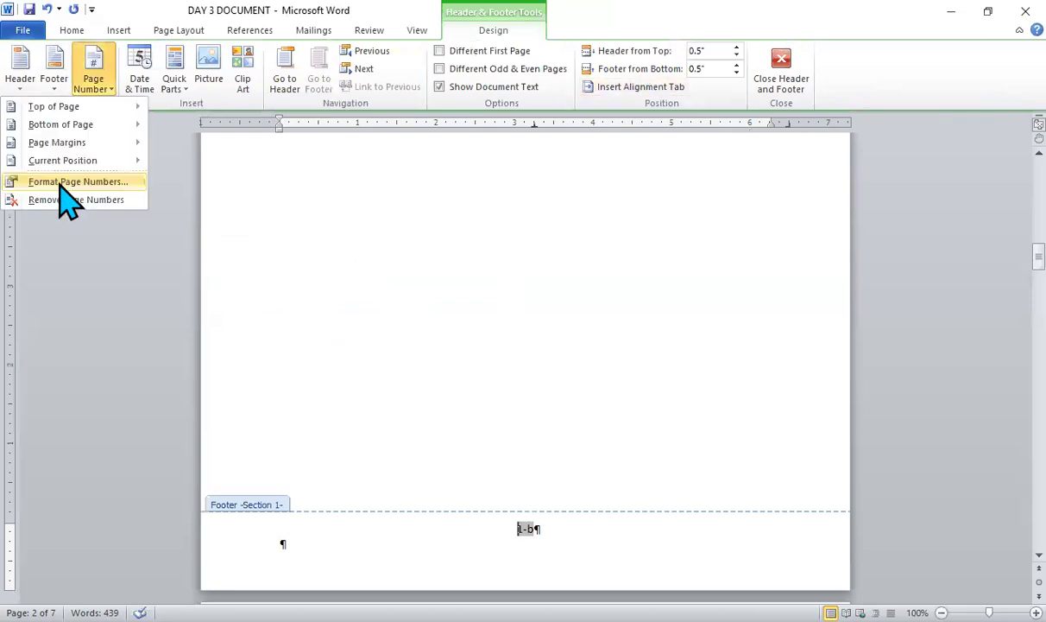
click(60, 183)
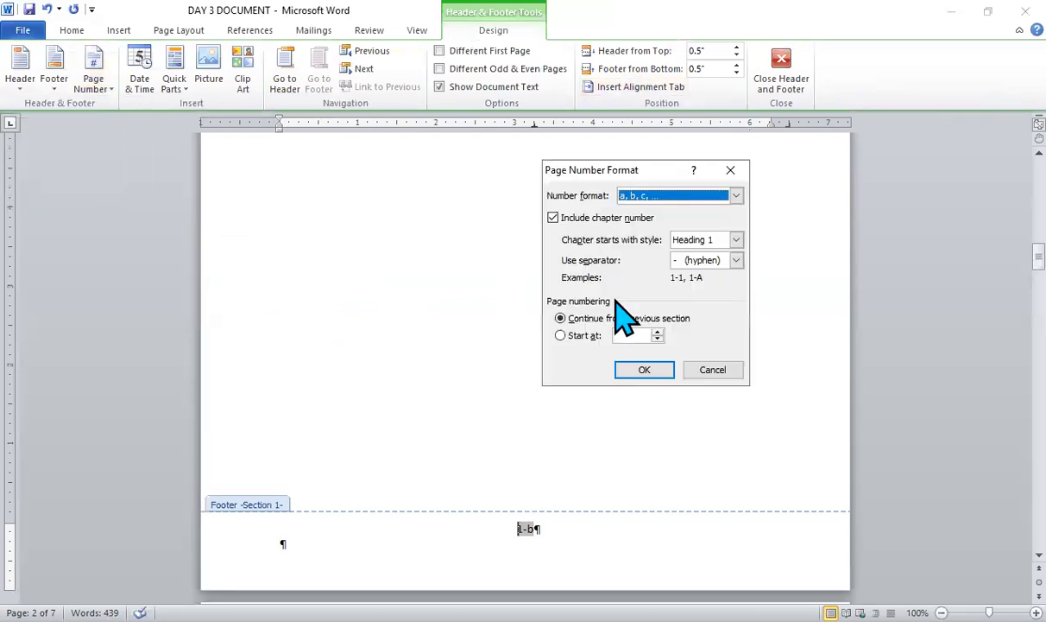
click(736, 195)
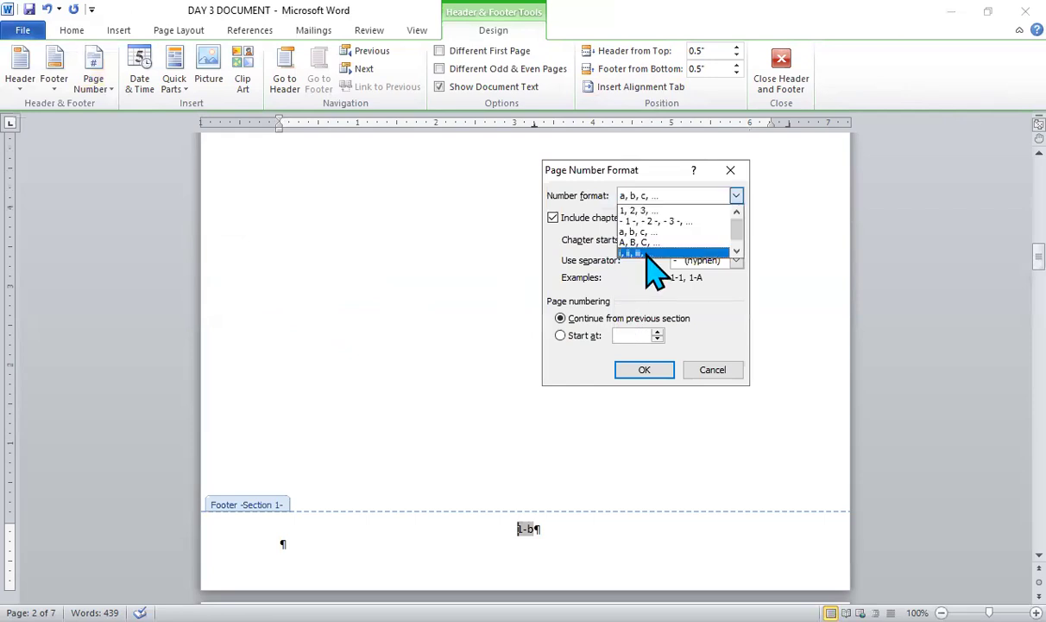
click(646, 253)
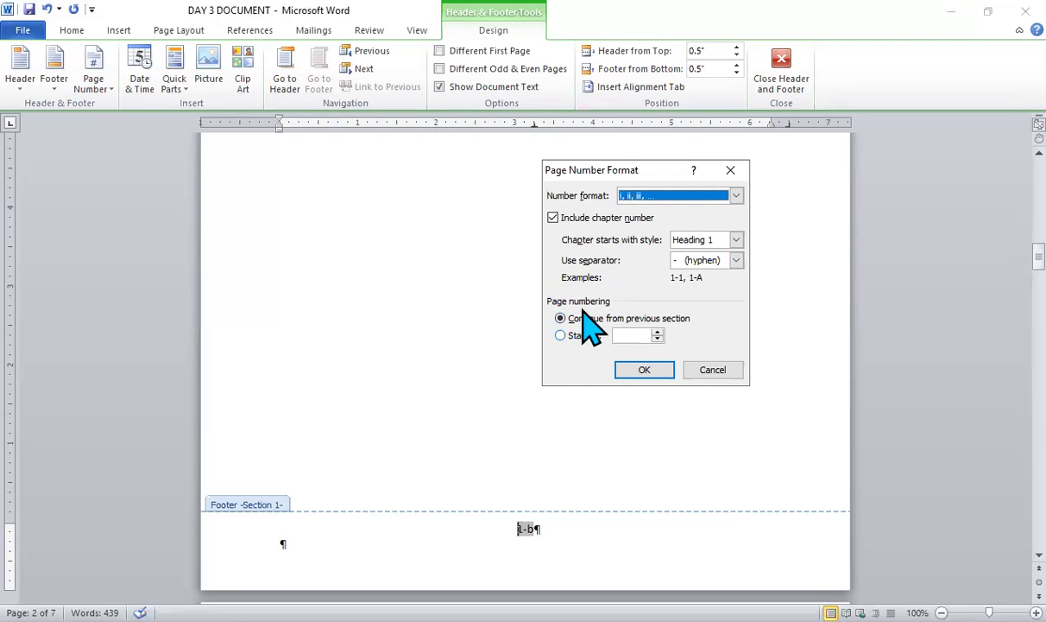
click(560, 336)
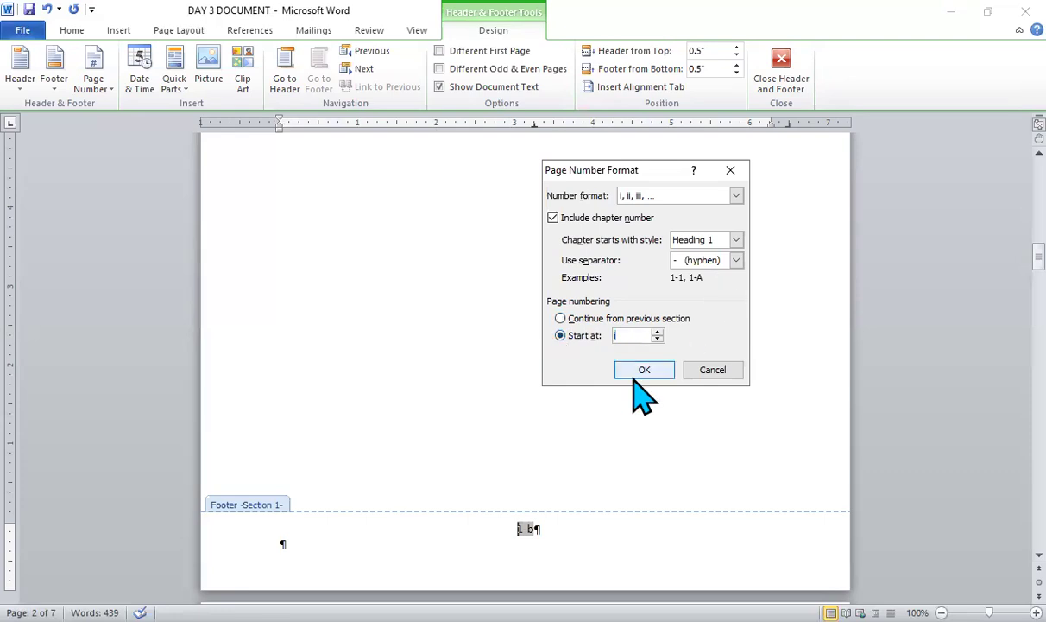
click(553, 217)
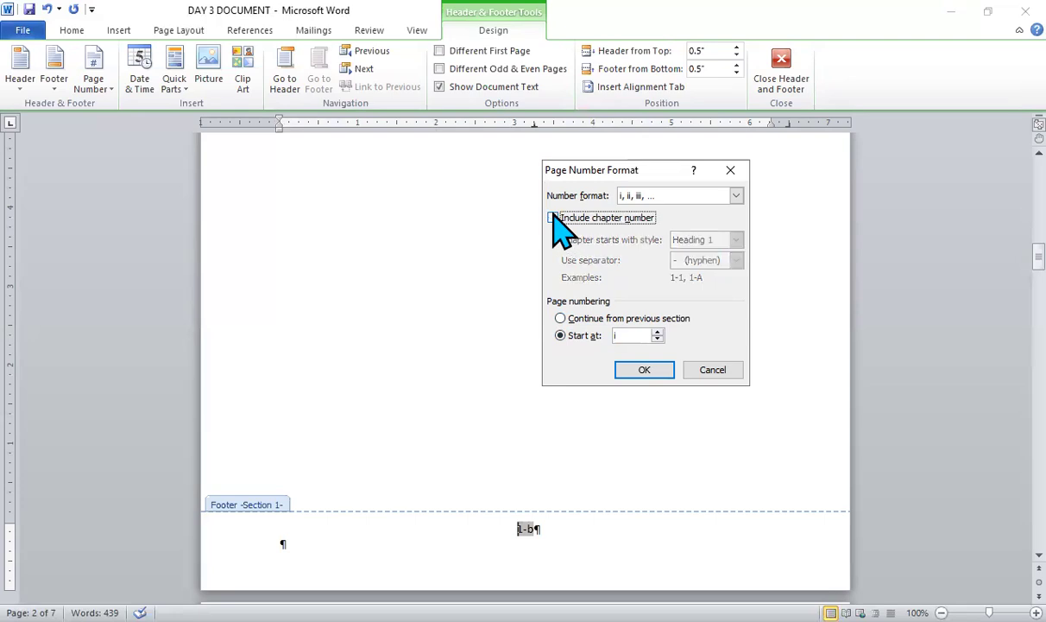
click(643, 371)
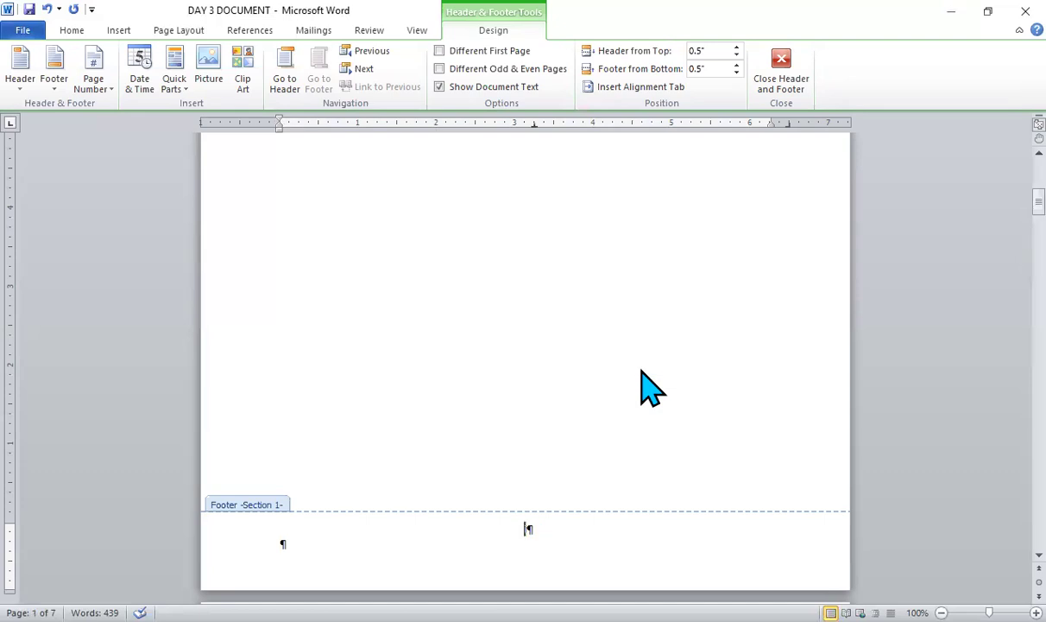
- Give section 1 a different first-page header and footer to leave its first page unnumbered
scroll(649, 389, down, 10)
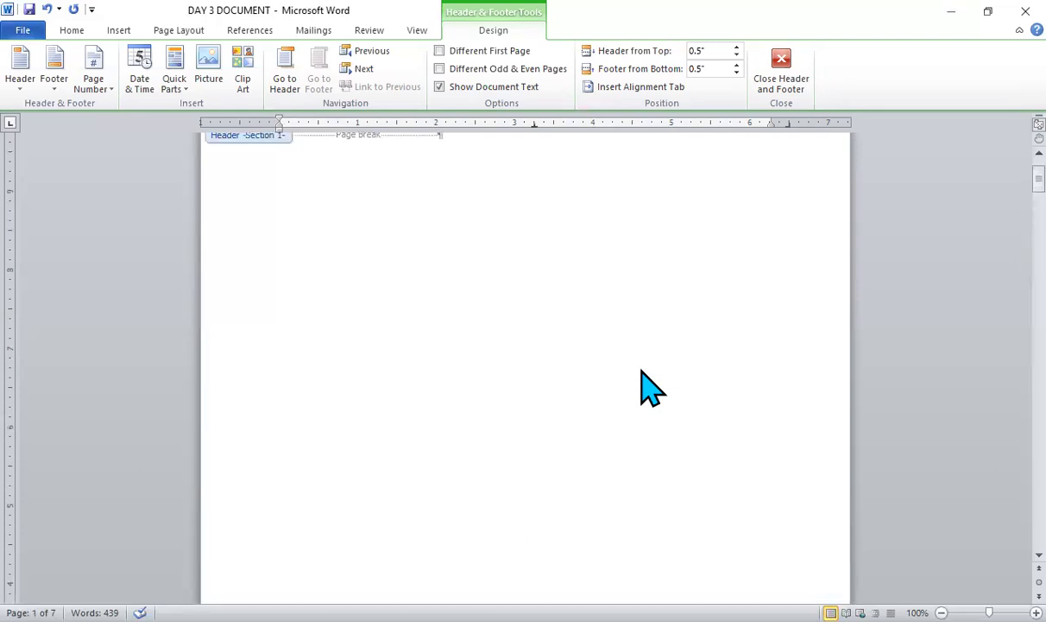
scroll(649, 388, down, 5)
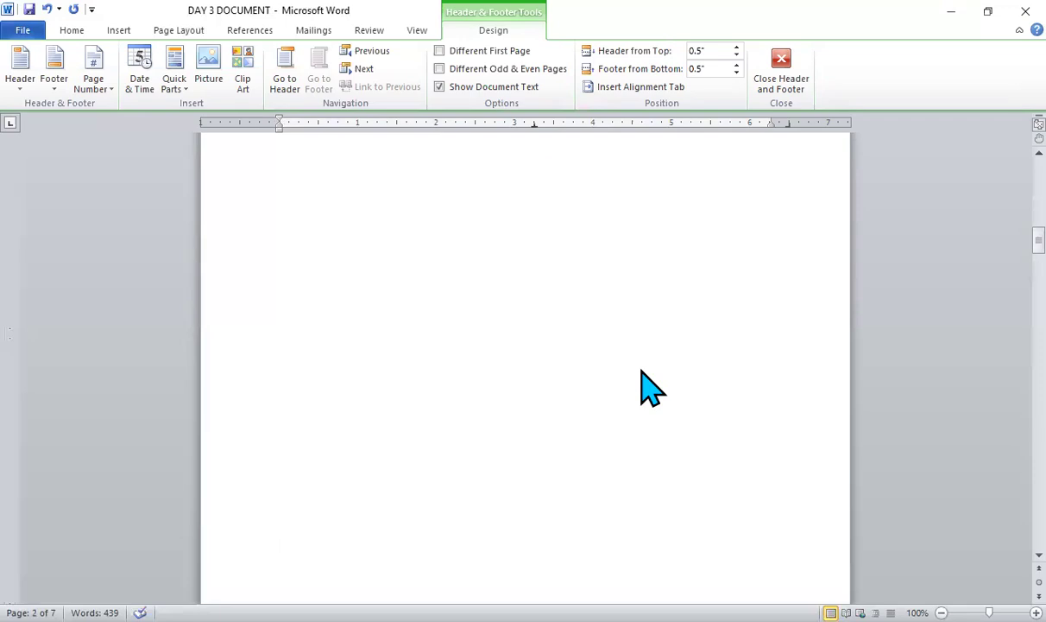
scroll(649, 388, up, 6)
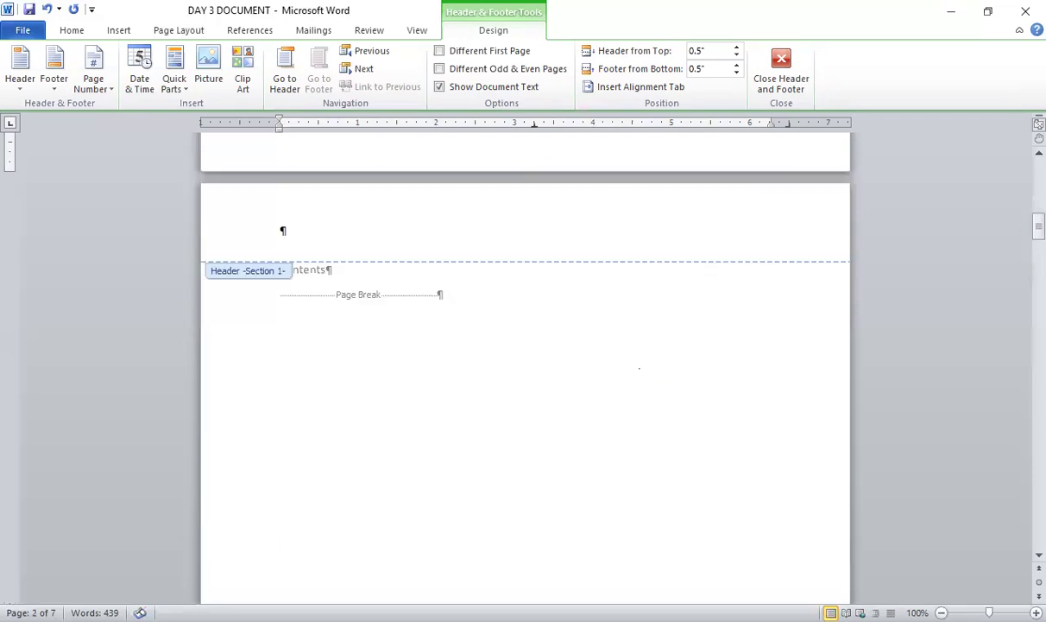
click(439, 51)
scroll(439, 54, down, 10)
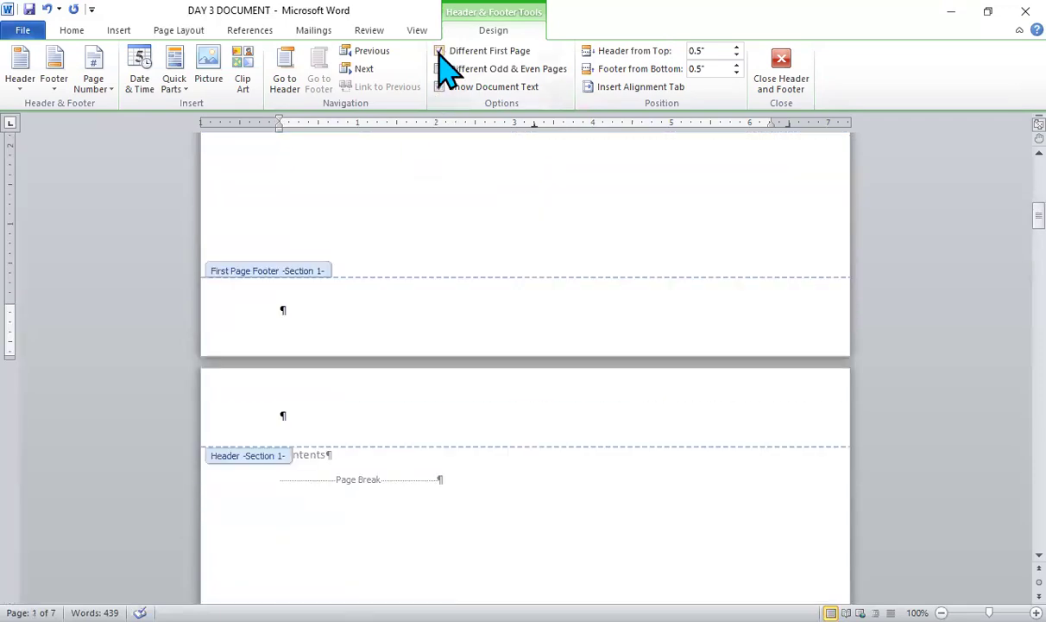
scroll(439, 52, down, 20)
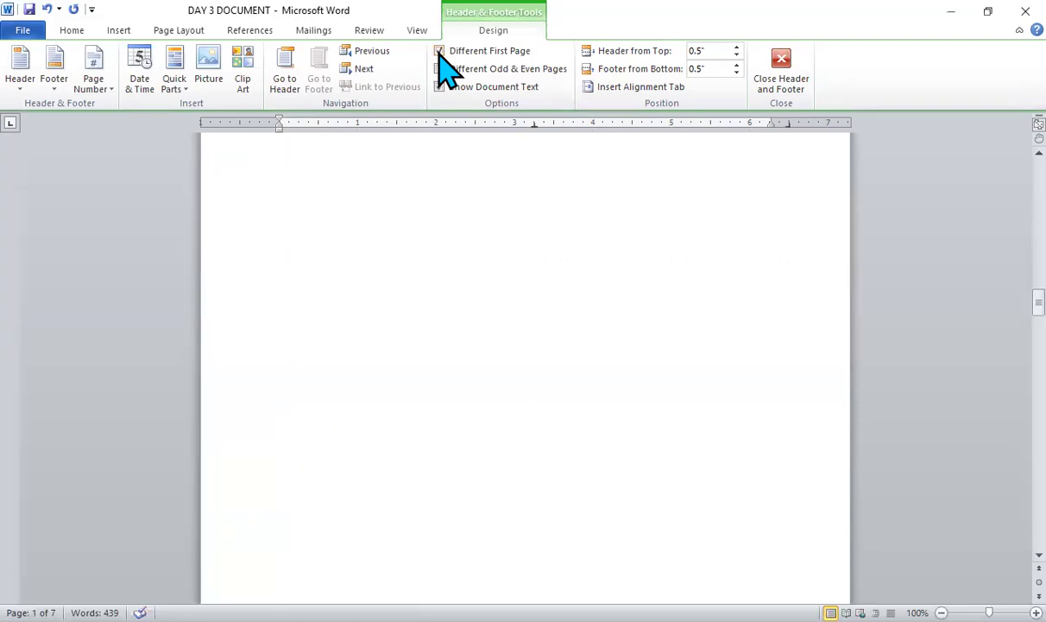
- Format the section 2 page numbers as 1, 2, 3, … starting at 1, keeping the Heading 1 chapter number with a hyphen separator
scroll(440, 56, down, 15)
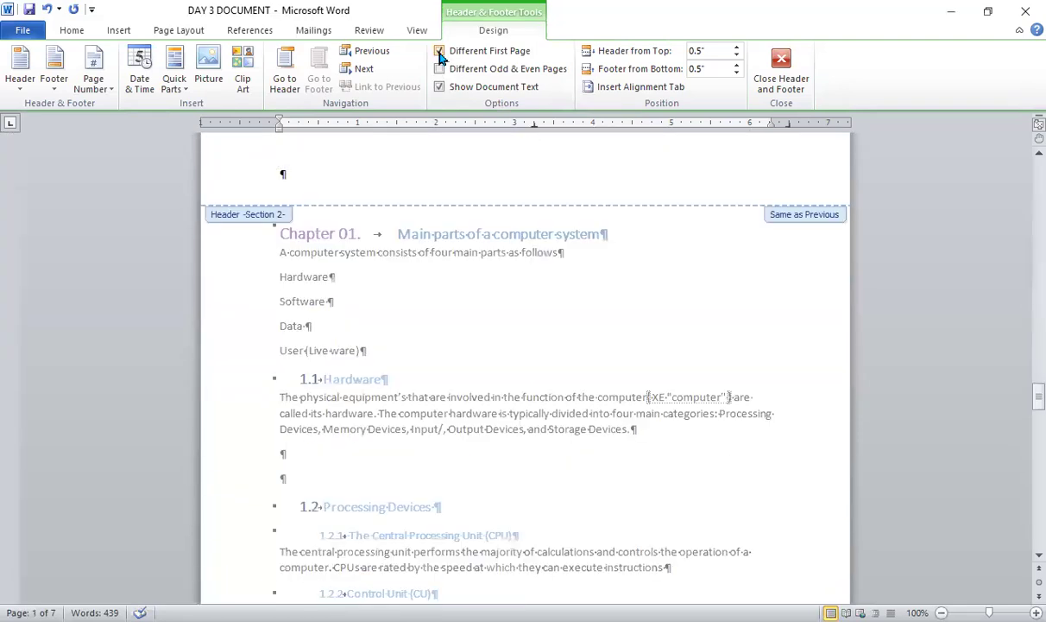
scroll(439, 54, up, 7)
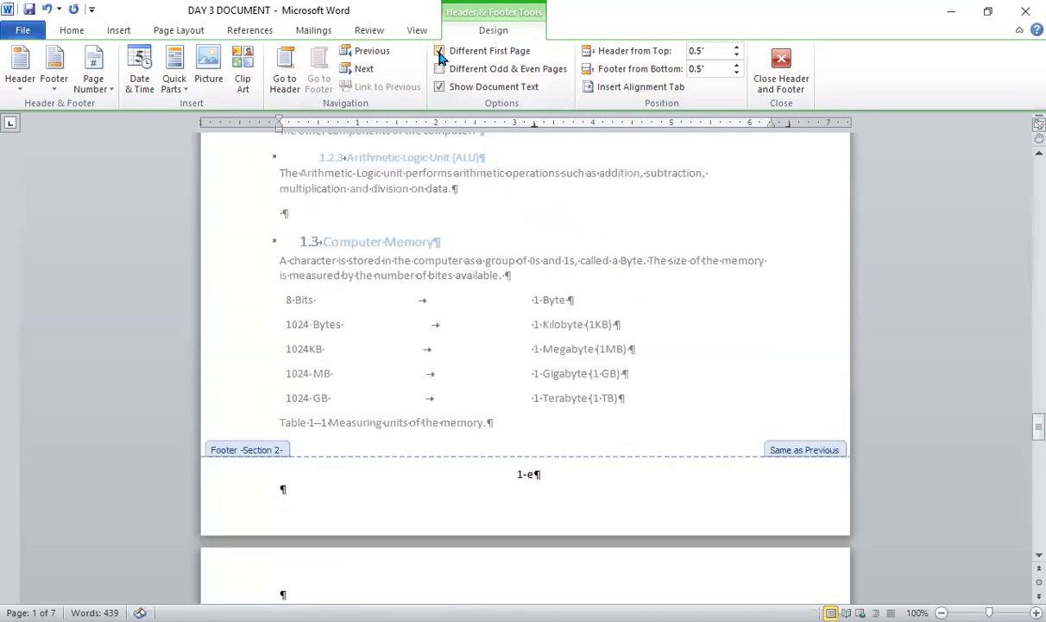
scroll(439, 54, up, 5)
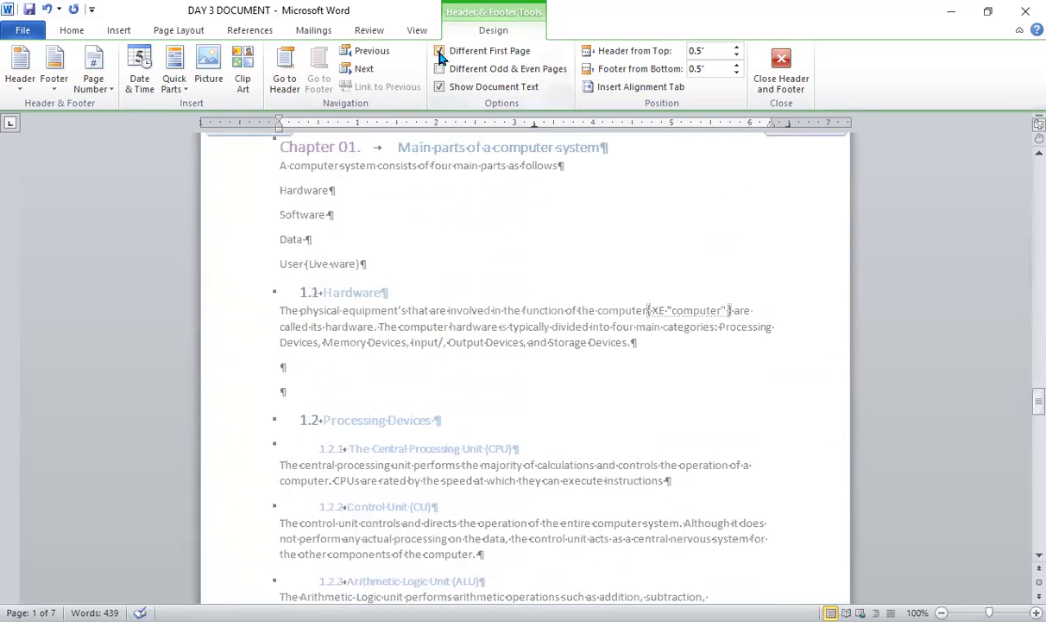
scroll(439, 55, up, 3)
scroll(440, 55, down, 14)
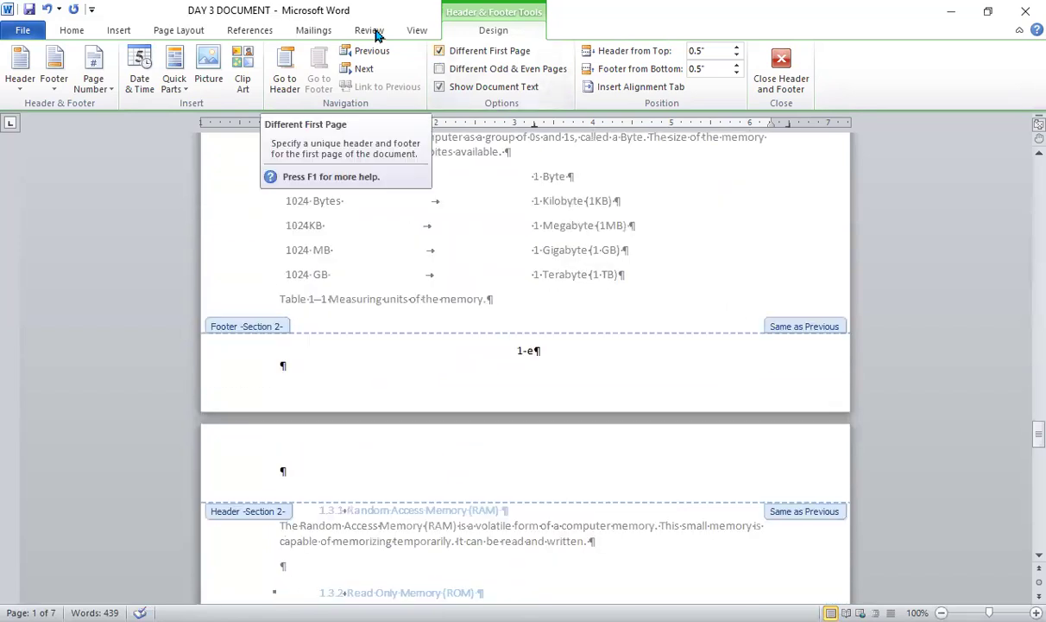
click(514, 353)
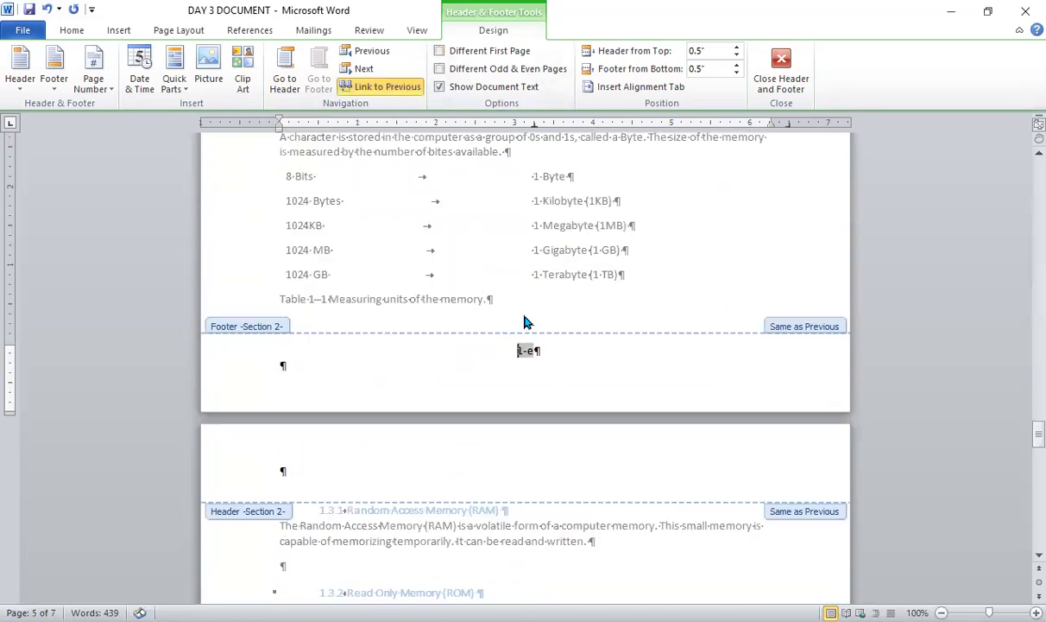
click(110, 91)
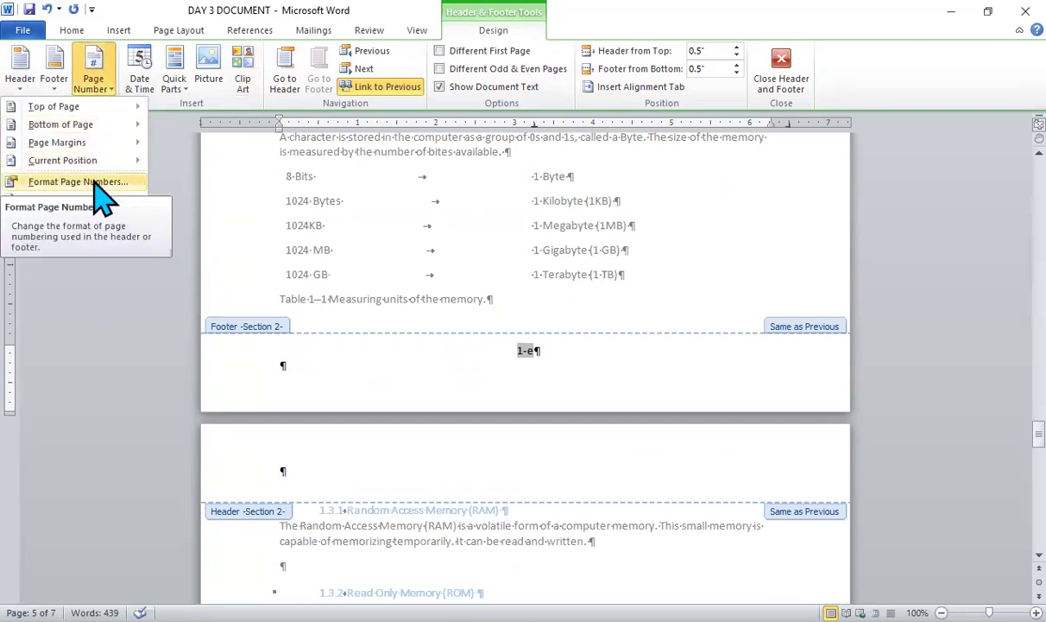
click(96, 181)
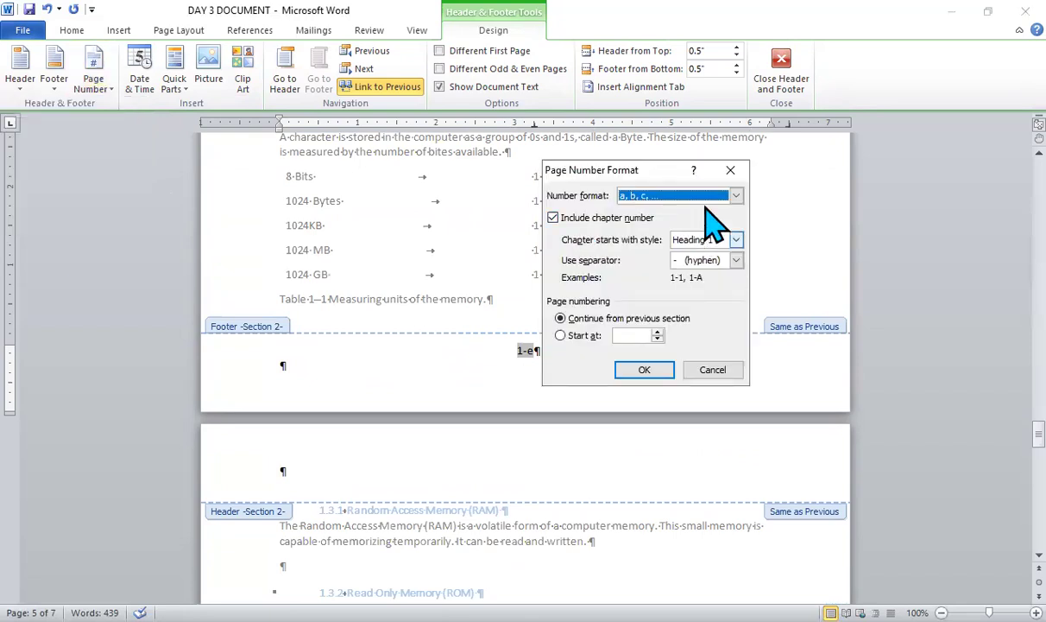
click(736, 197)
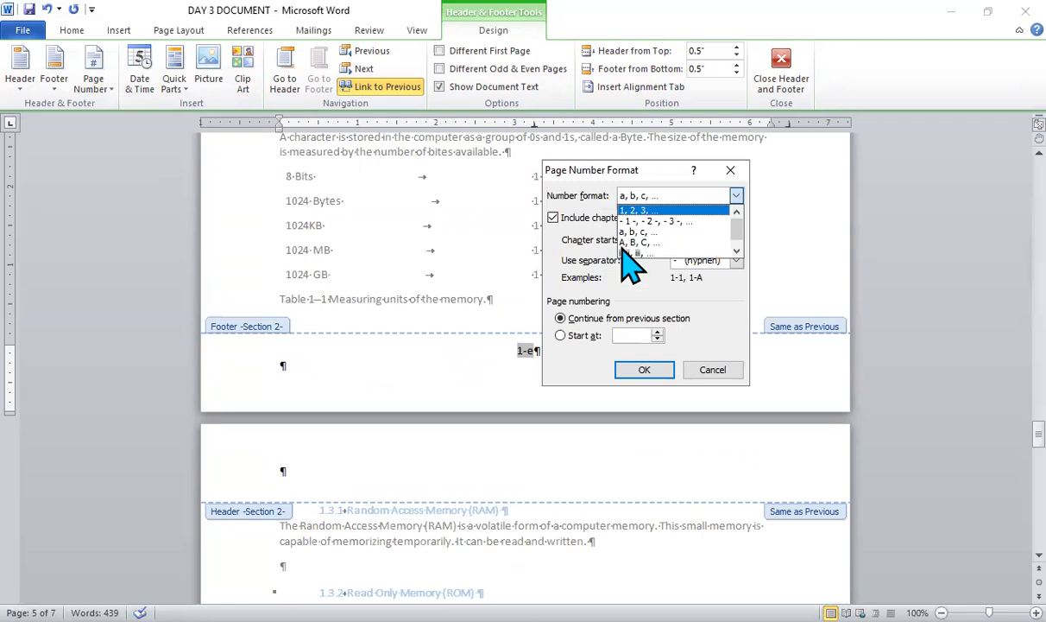
click(669, 212)
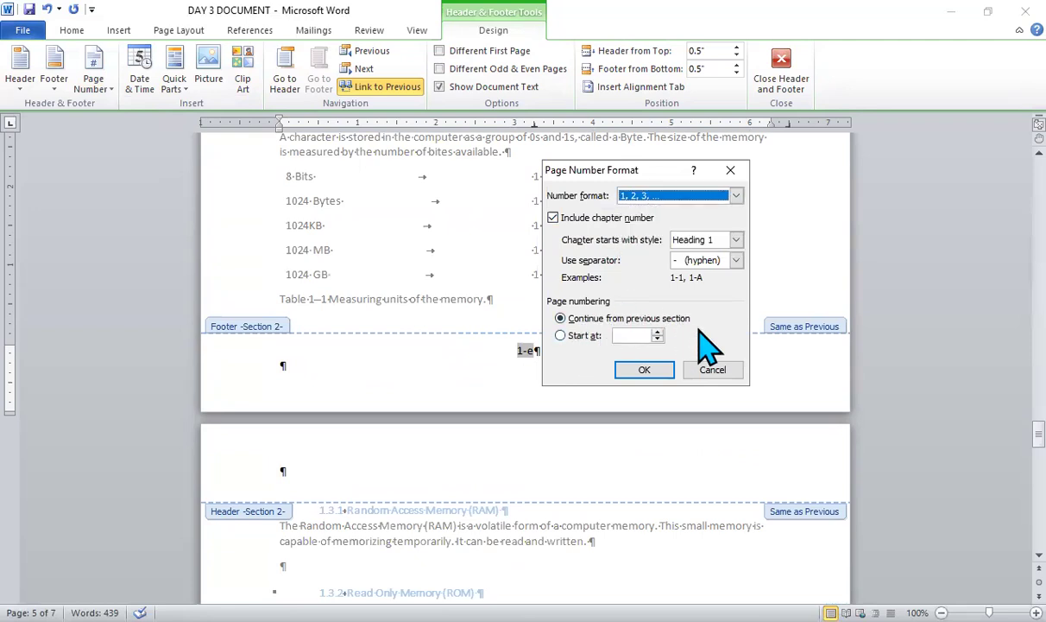
click(560, 336)
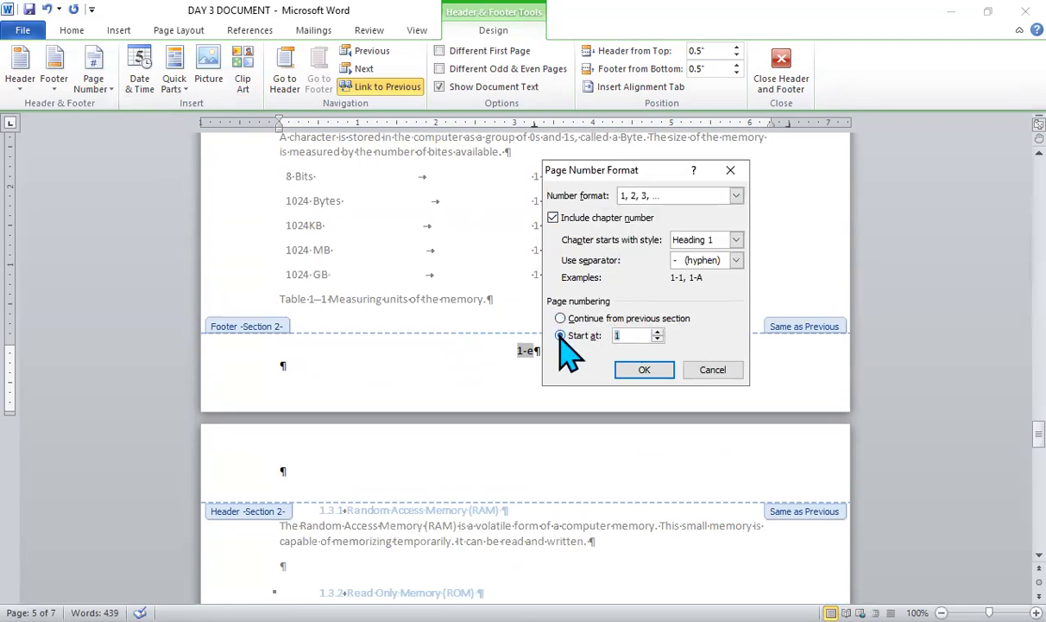
click(654, 370)
scroll(654, 380, down, 10)
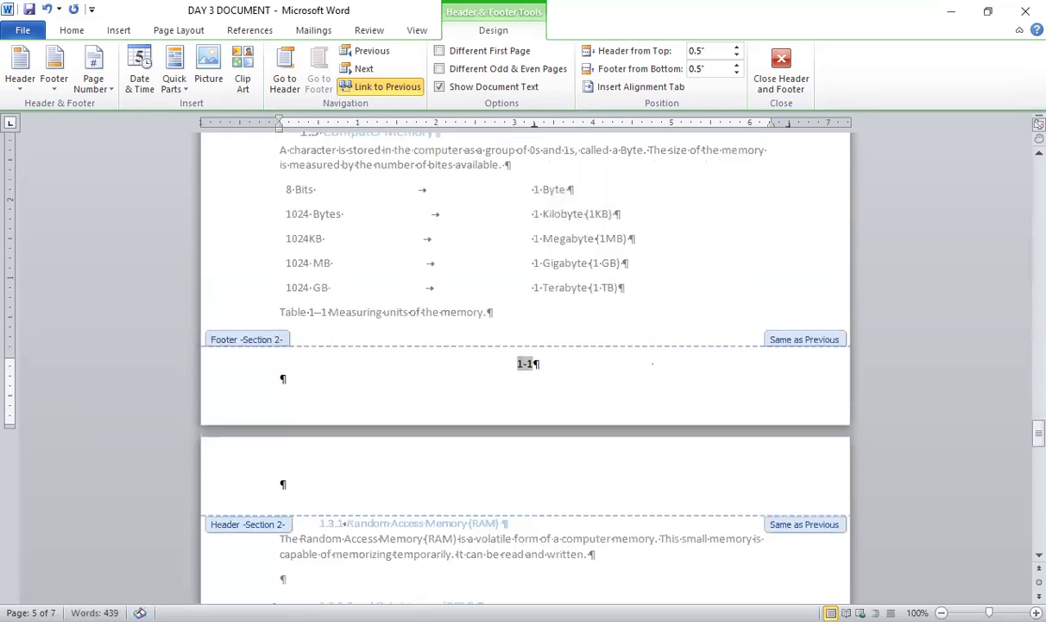
- Review the footer page numbers across sections 2 and 1, and check the Different First Page option in the section 1 footer
scroll(652, 363, down, 15)
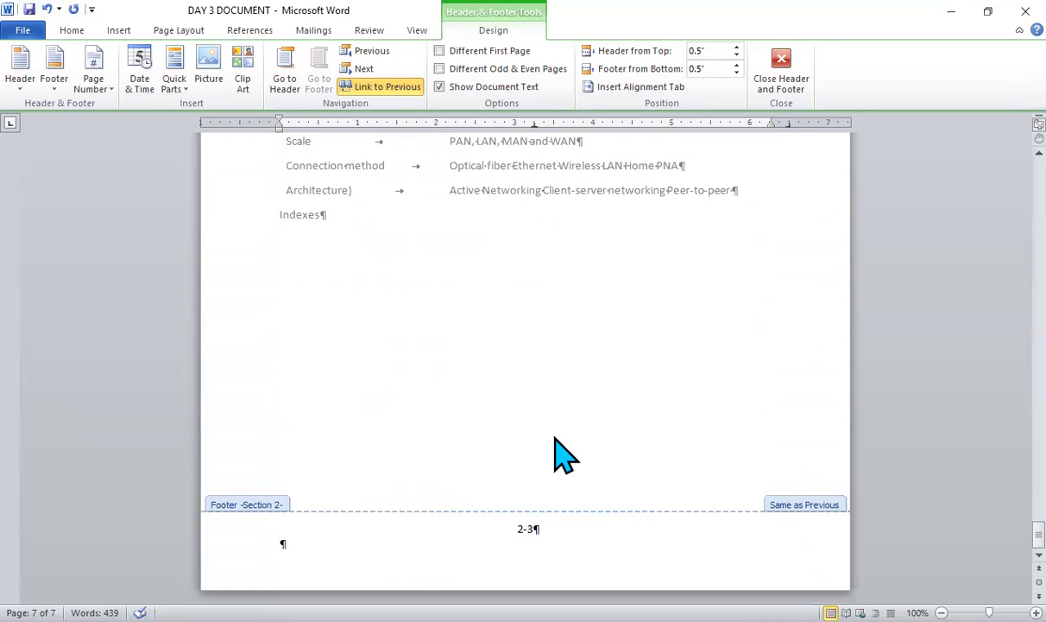
scroll(554, 436, up, 20)
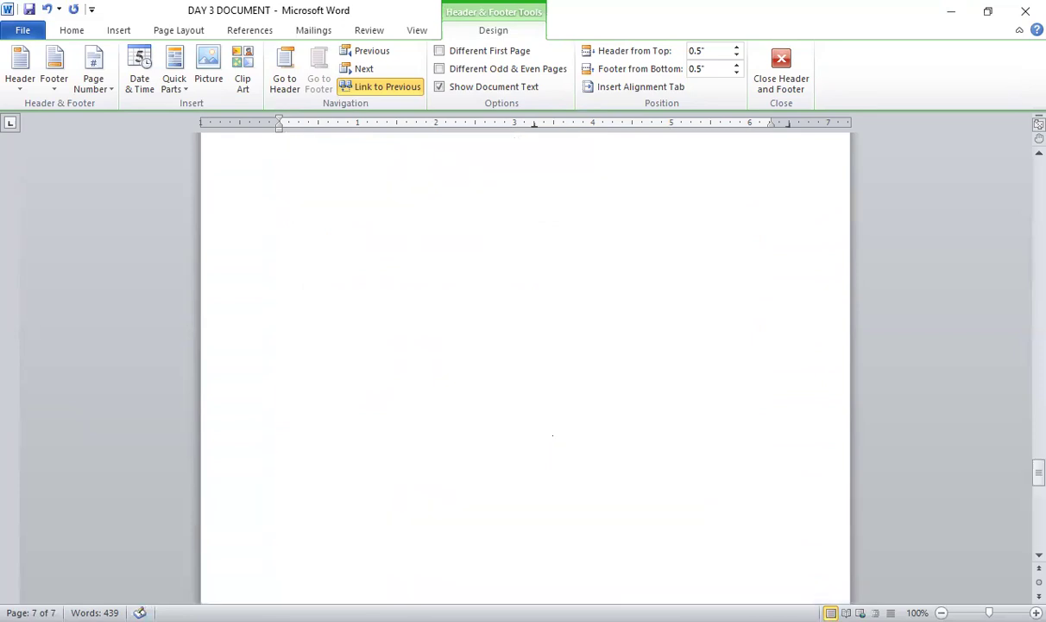
scroll(553, 436, up, 15)
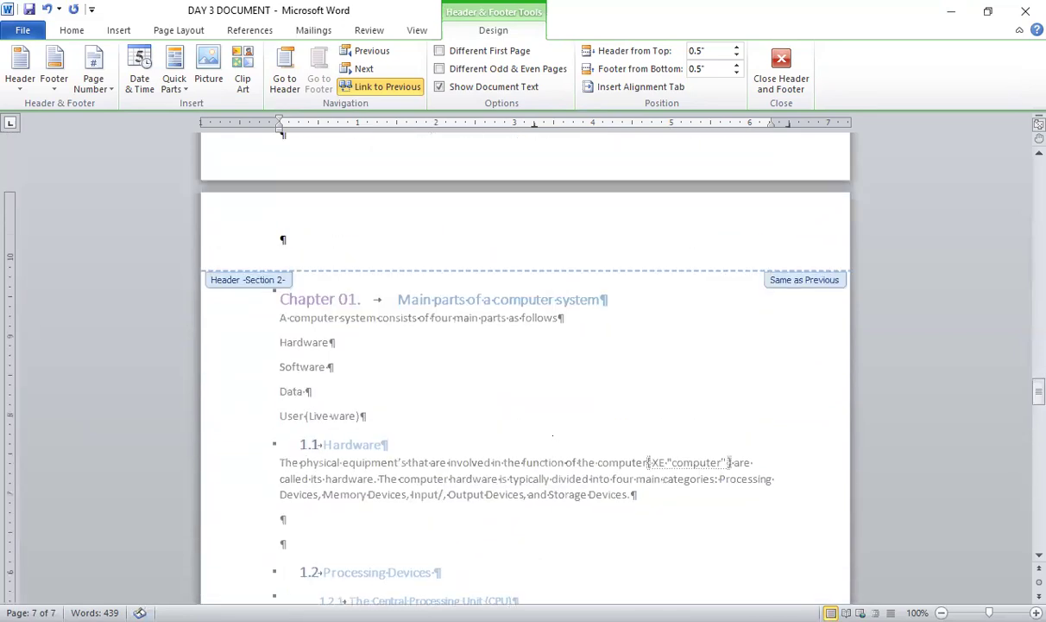
scroll(552, 435, up, 15)
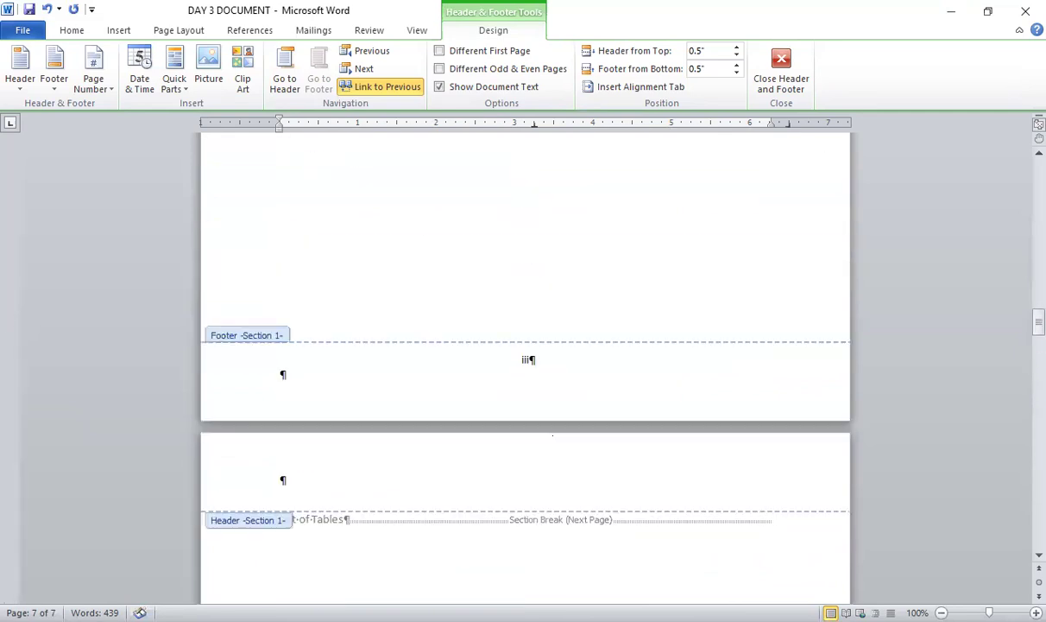
scroll(552, 436, up, 3)
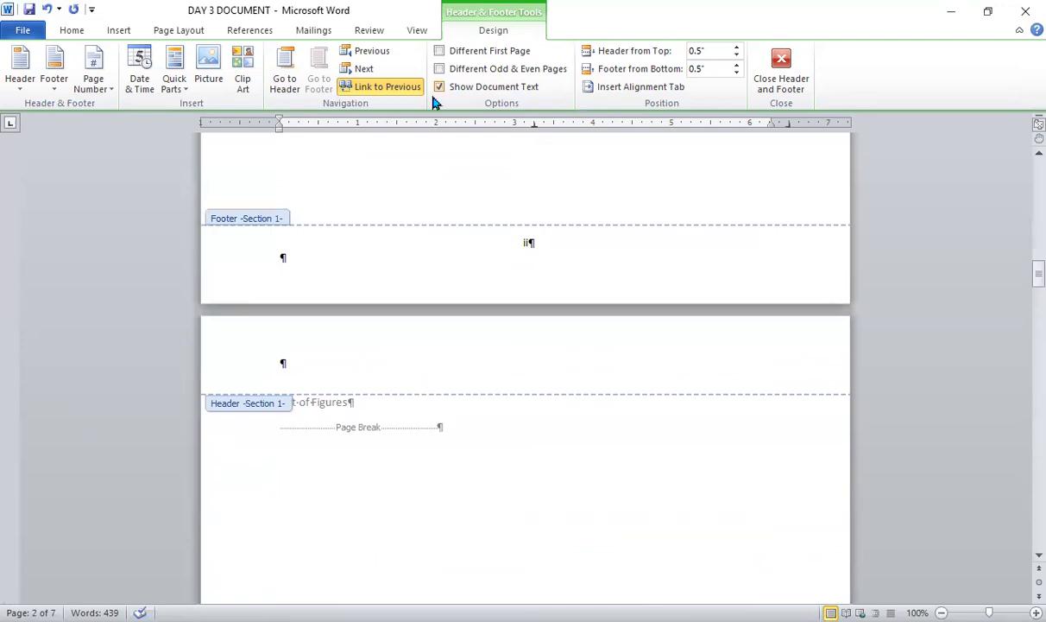
click(516, 235)
click(466, 50)
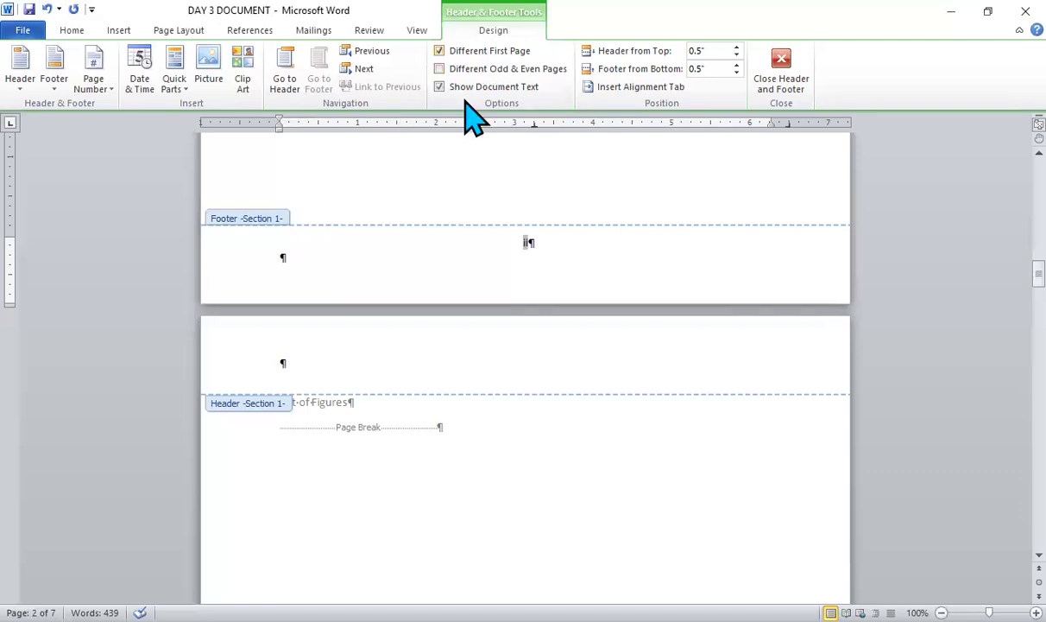
- Hide the document text in the header and footer view, review the section 1 pages, and close header and footer editing
click(439, 86)
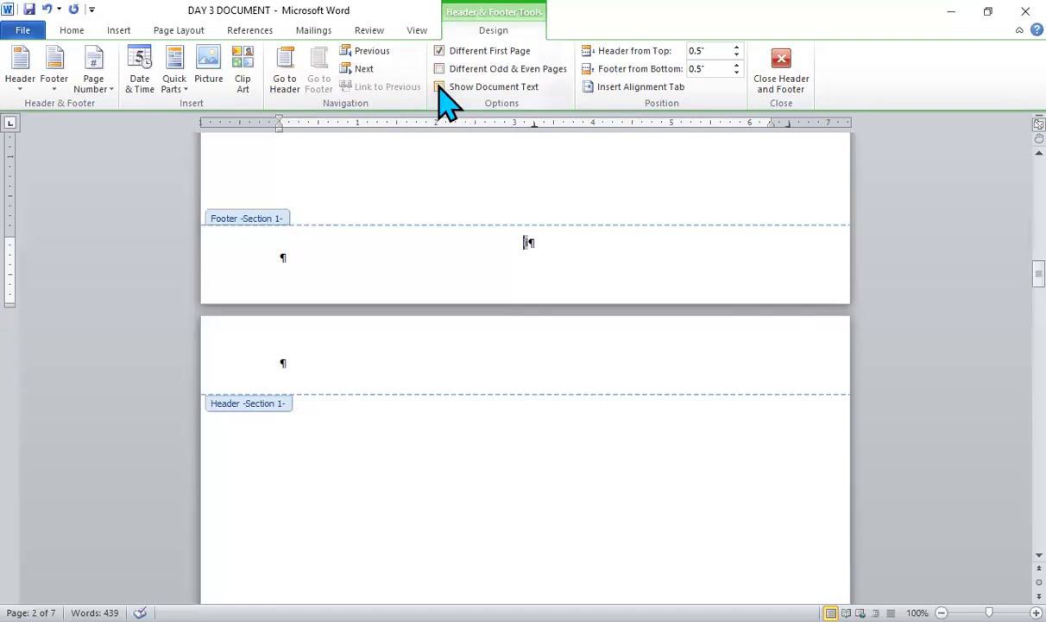
scroll(439, 83, down, 10)
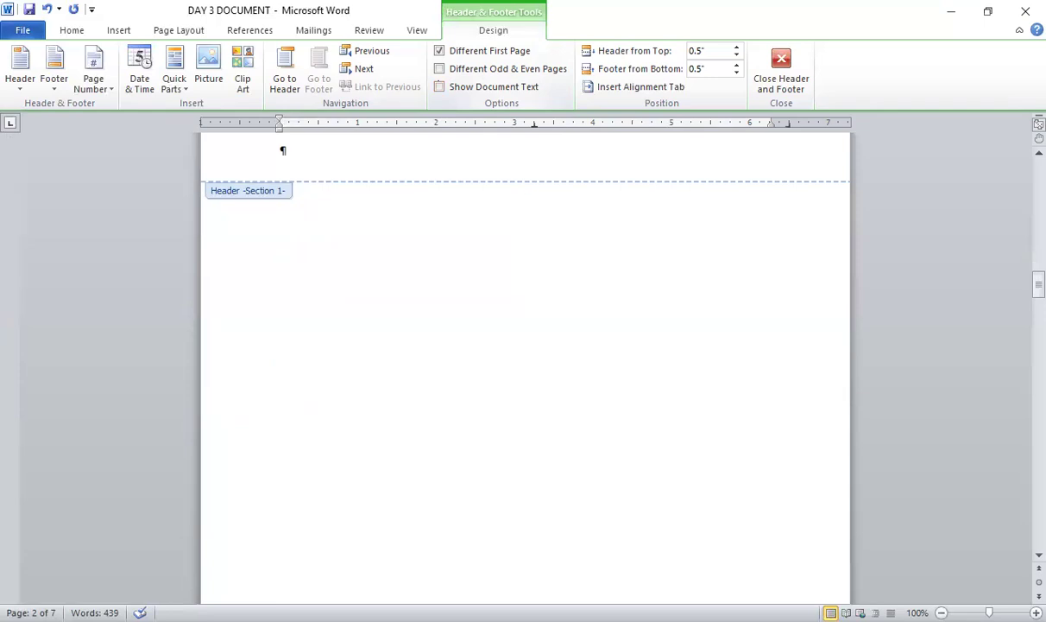
scroll(441, 88, up, 10)
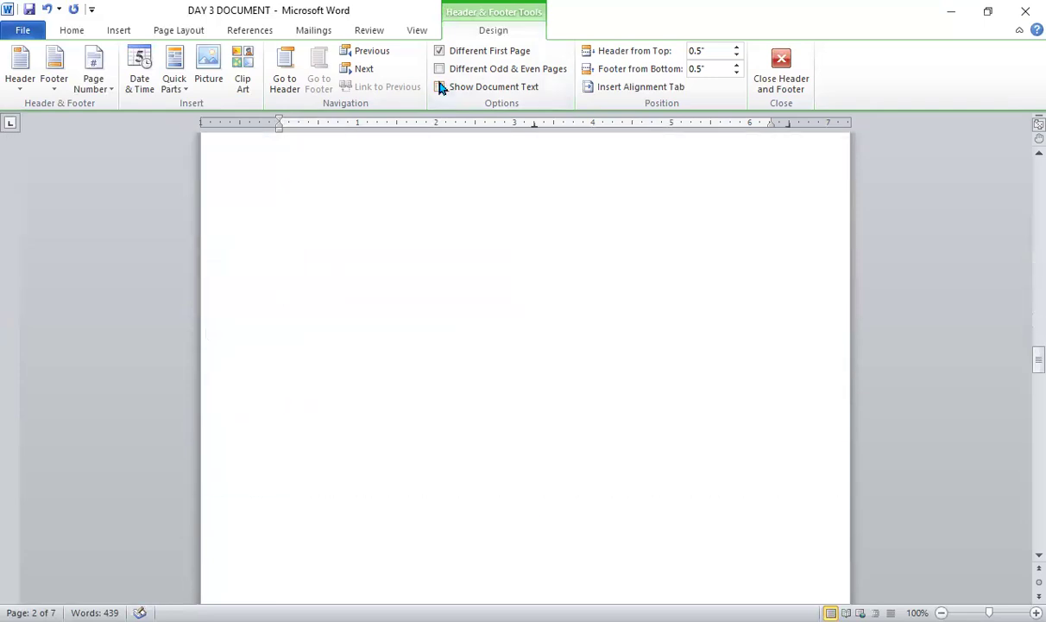
scroll(442, 88, up, 3)
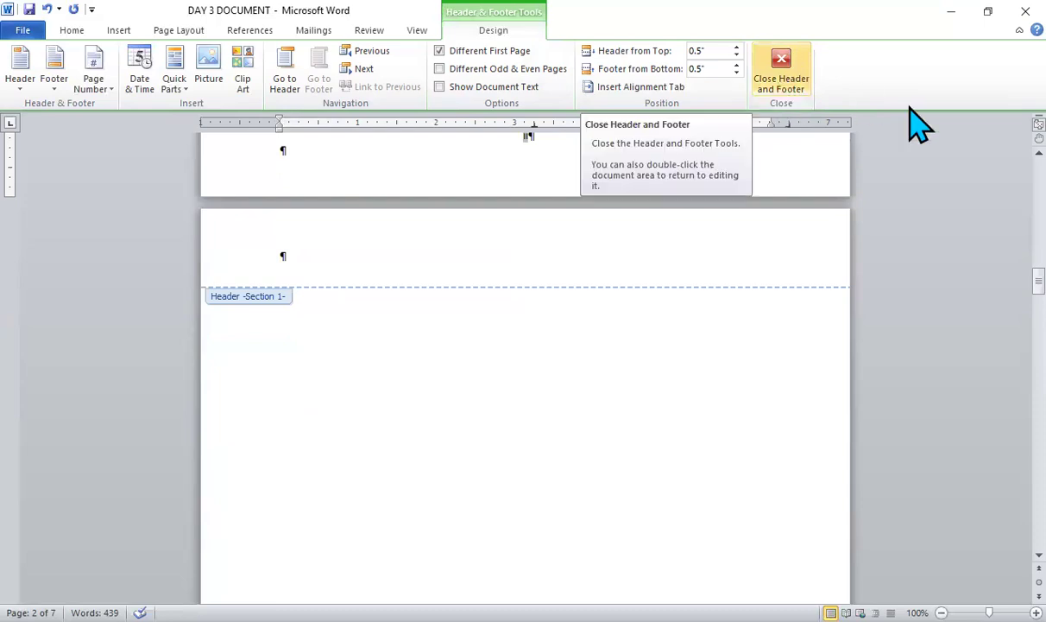
click(781, 72)
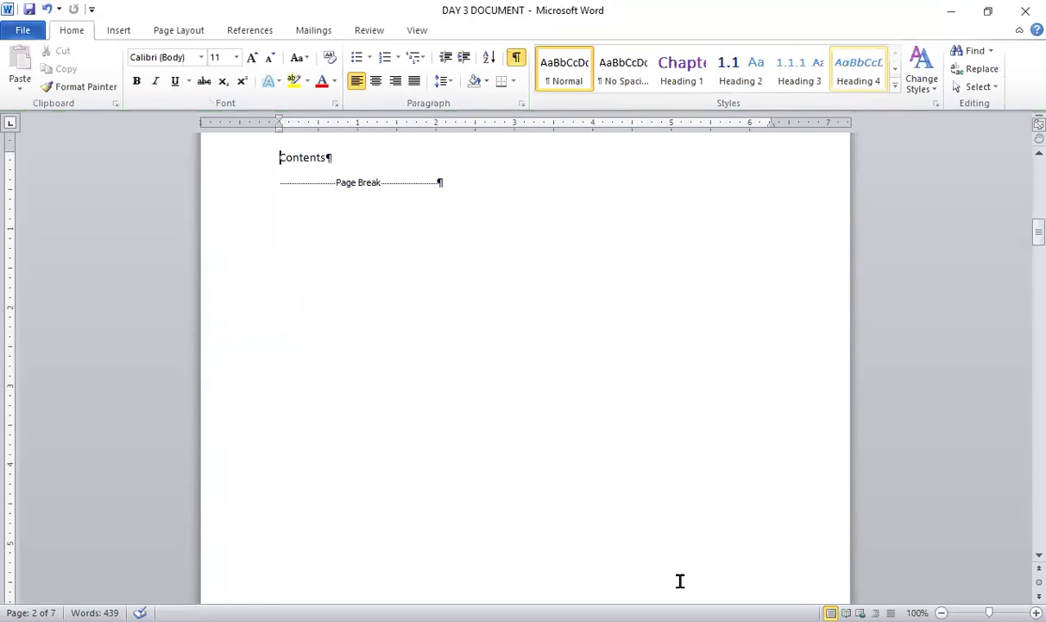